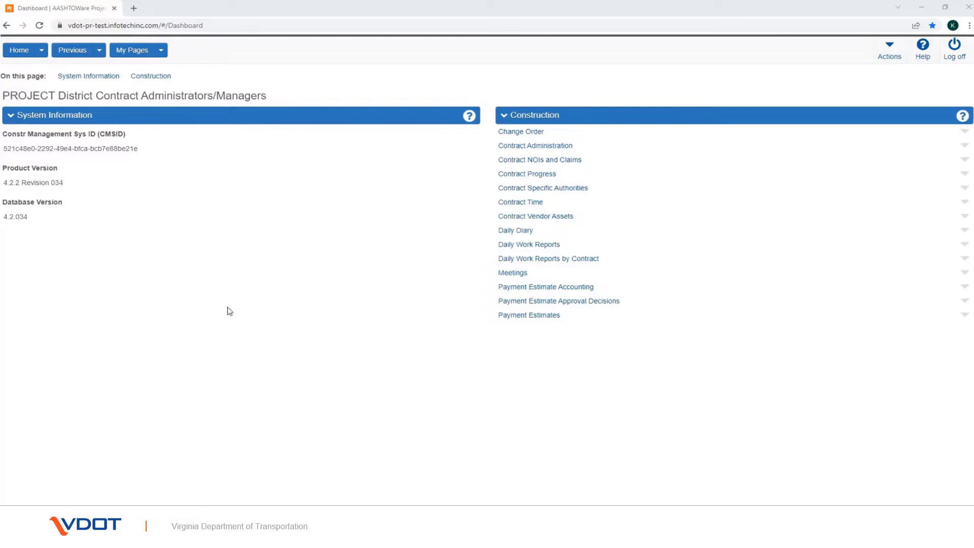
# Using the V_Con_DistrictContractManager role, search Contract Administration for 8471 and open contract GM221PMI118471
pyautogui.click(42, 51)
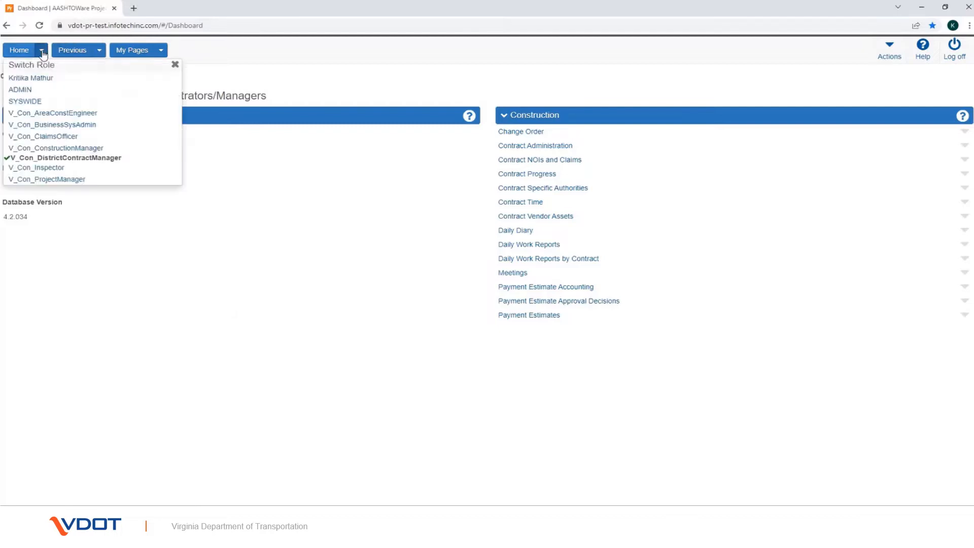
pyautogui.click(81, 159)
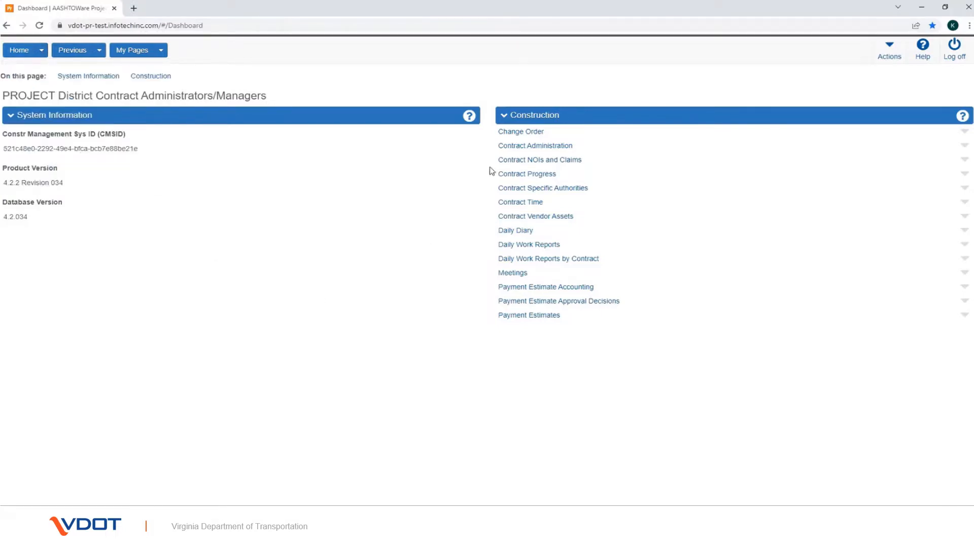
pyautogui.click(513, 147)
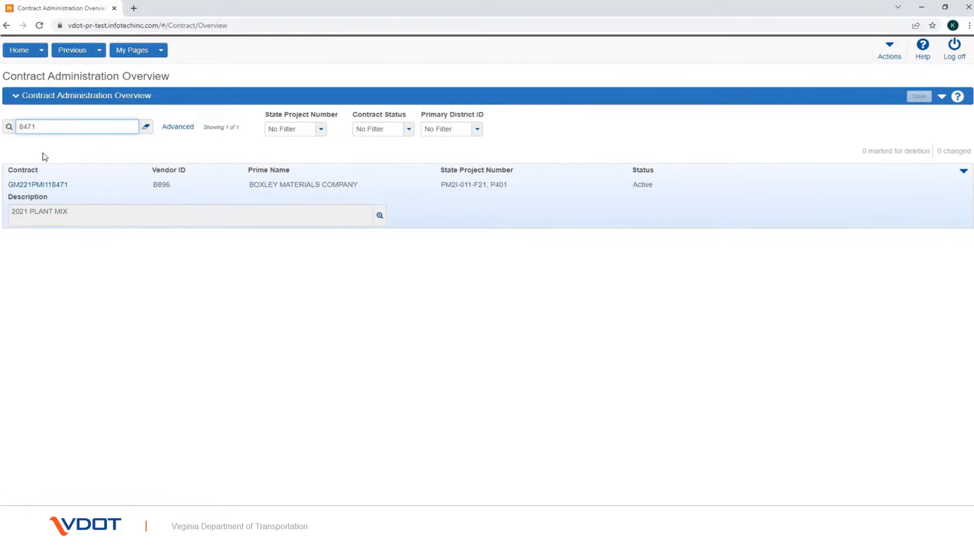
pyautogui.click(43, 185)
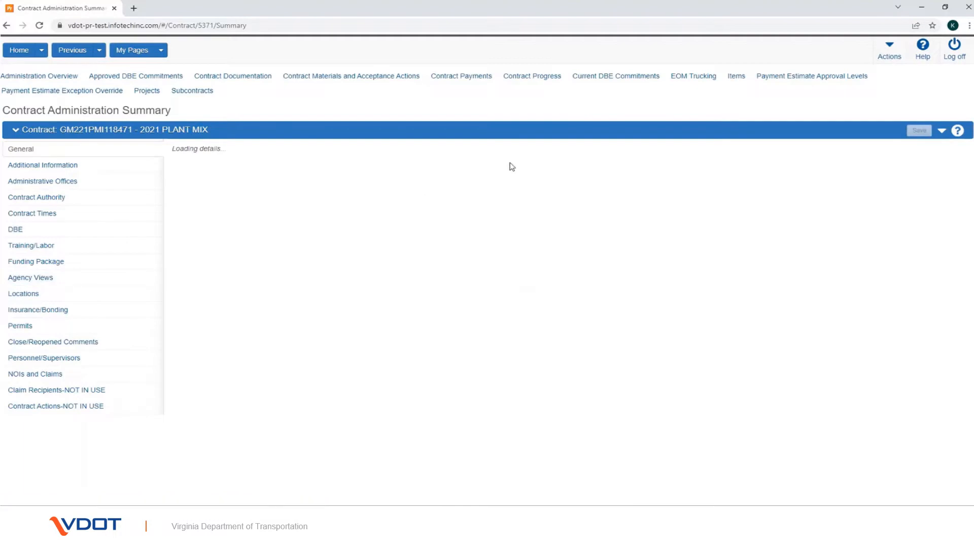
# Open the categories of project M221PMI118471 within the contract
pyautogui.click(147, 92)
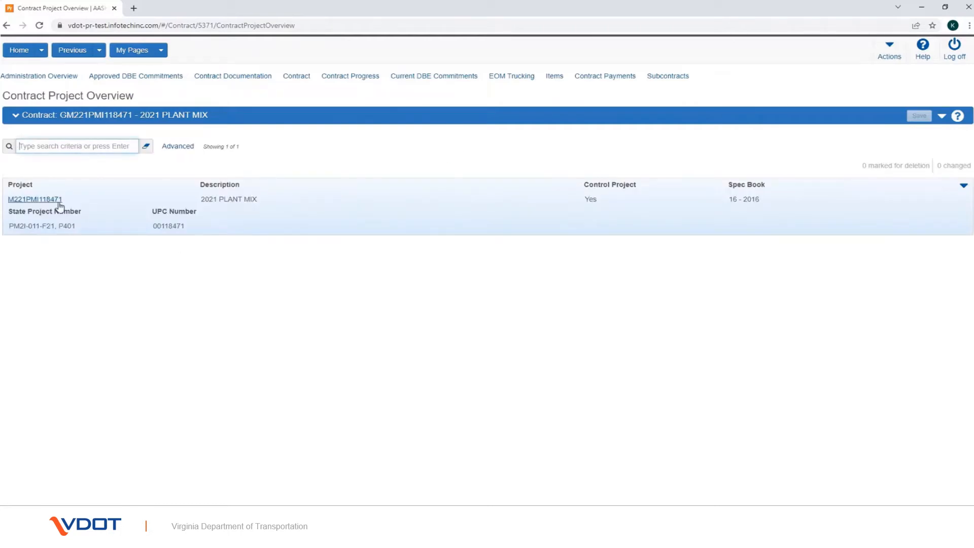
pyautogui.click(57, 201)
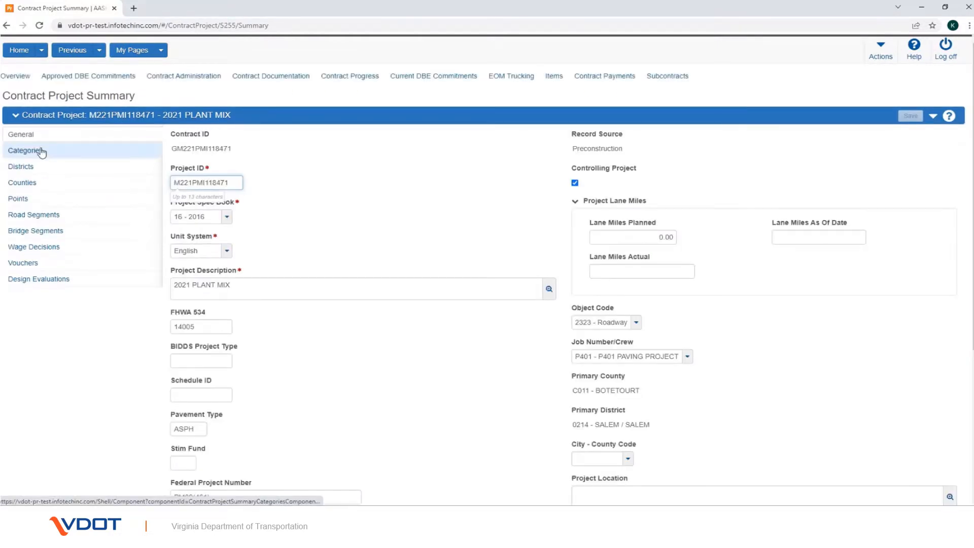
pyautogui.click(41, 152)
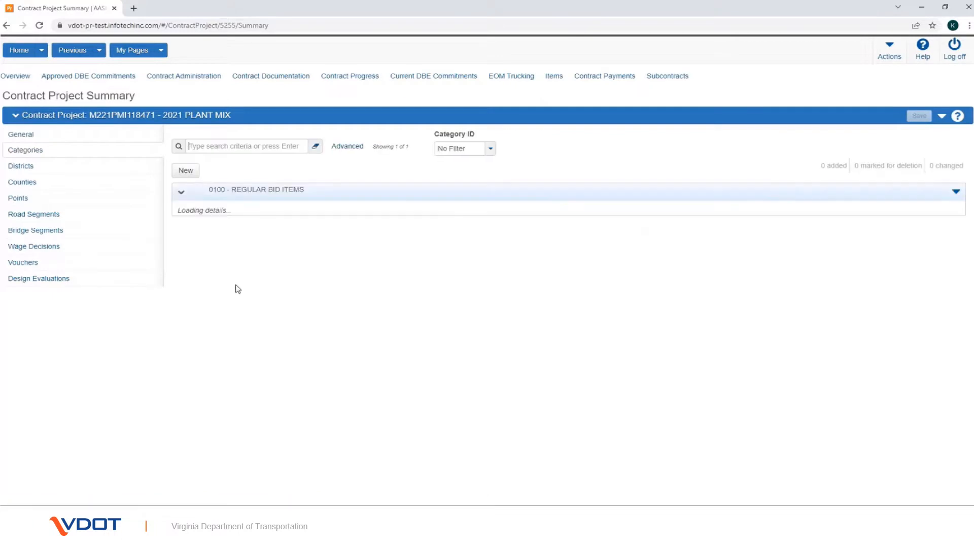
# Add a new contract category to the project with the Category ID 9001
pyautogui.click(186, 167)
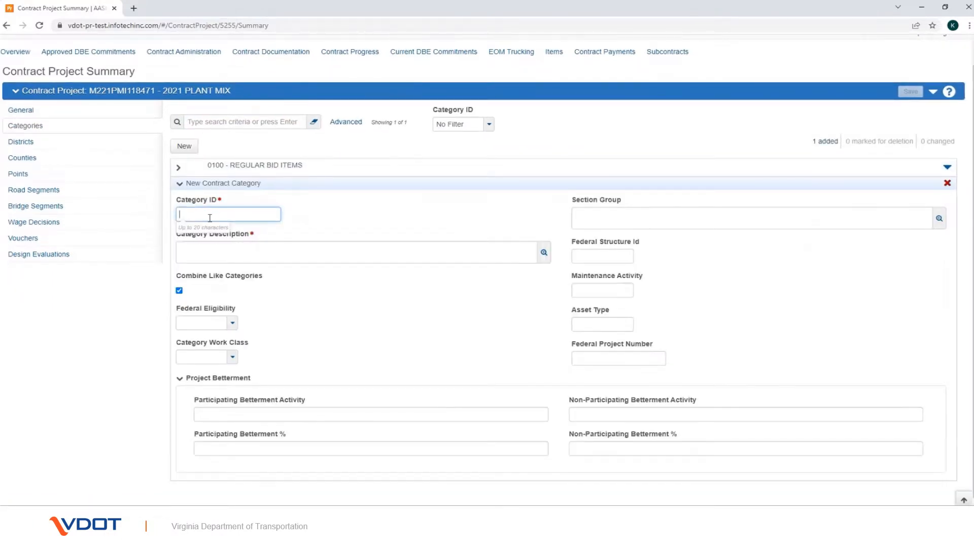
pyautogui.click(209, 217)
pyautogui.write('9001')
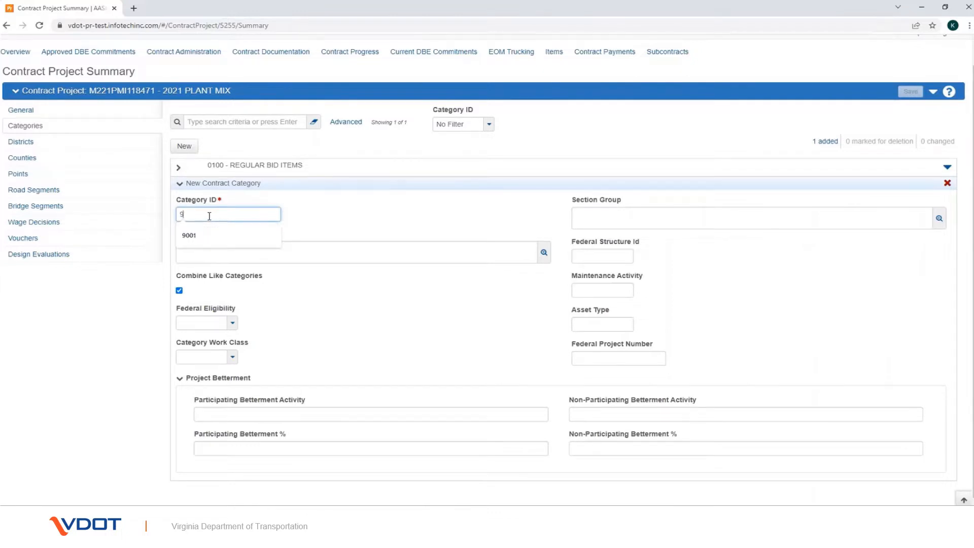
pyautogui.click(290, 210)
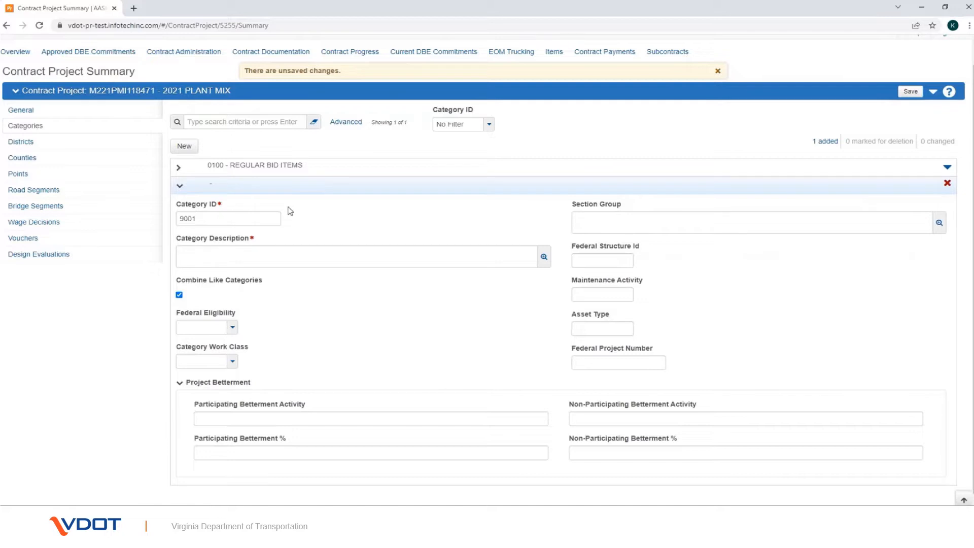
# Enter "Category for CO#1" as the description of category 9001
pyautogui.click(282, 249)
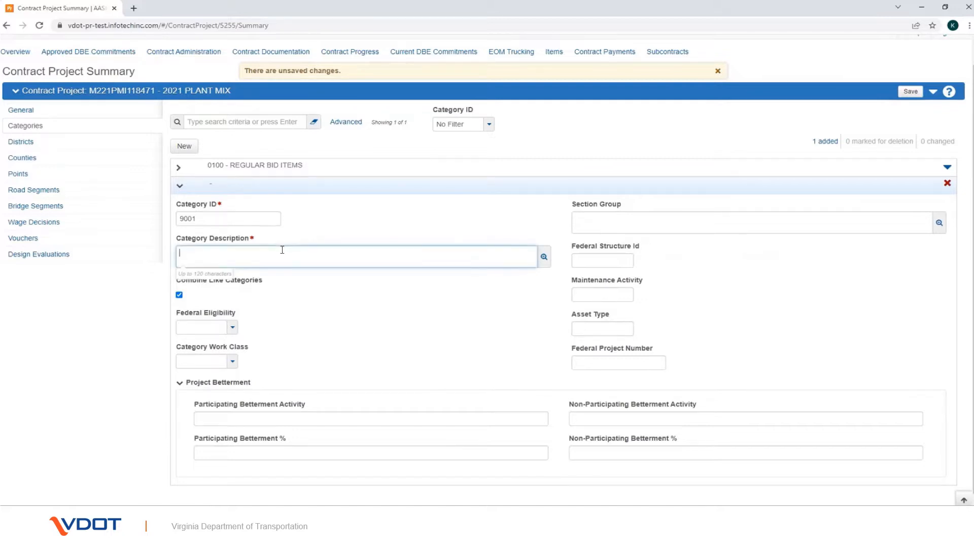
pyautogui.write('Category fo')
pyautogui.write('r CS')
pyautogui.write('#')
pyautogui.write('1')
pyautogui.press('Left')
pyautogui.press('Left')
pyautogui.press('BackSpace')
pyautogui.write('C')
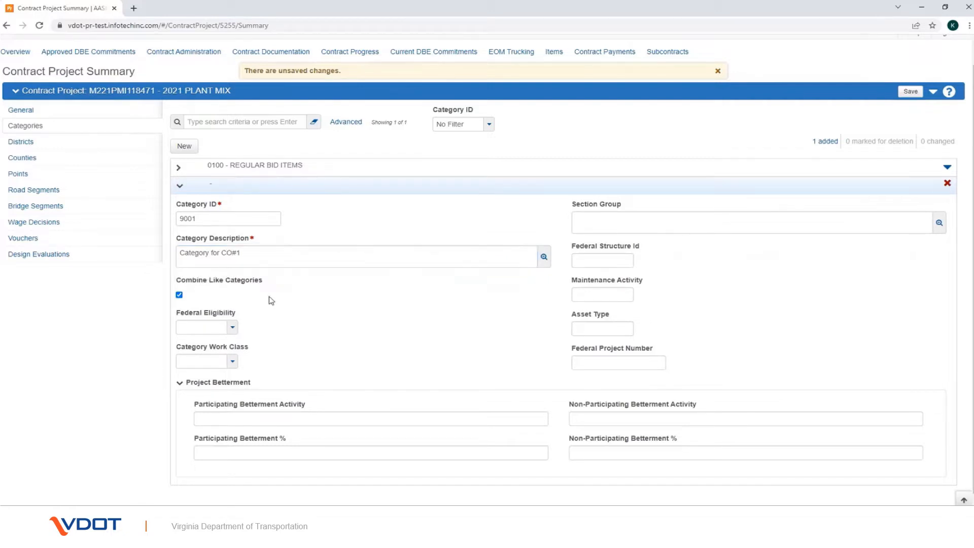
# Set the new category's Federal Eligibility to N - No and save the category
pyautogui.click(232, 328)
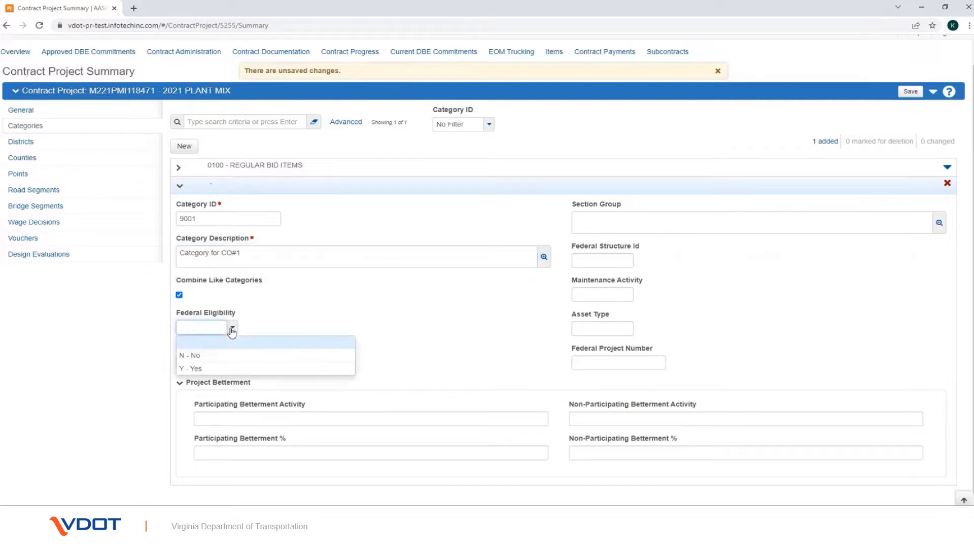
pyautogui.click(206, 356)
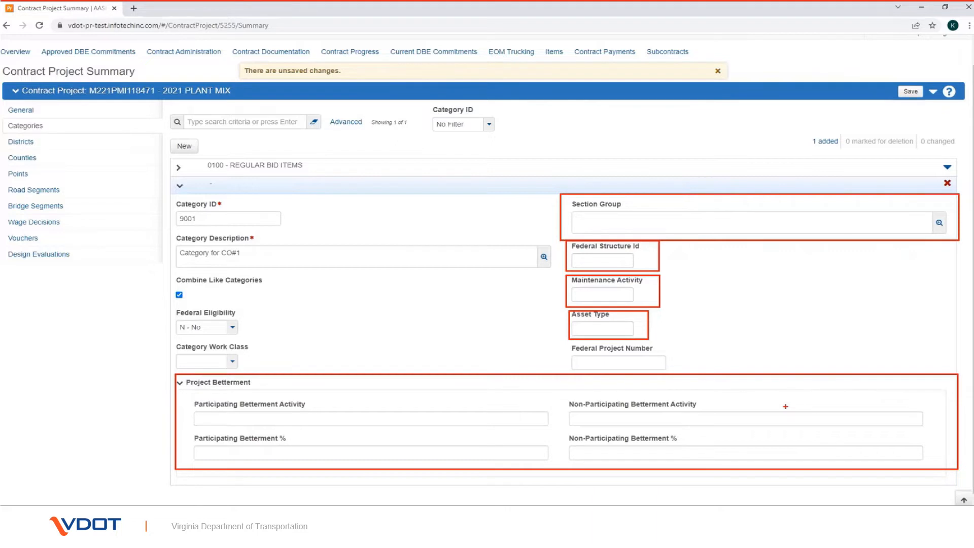
pyautogui.click(911, 91)
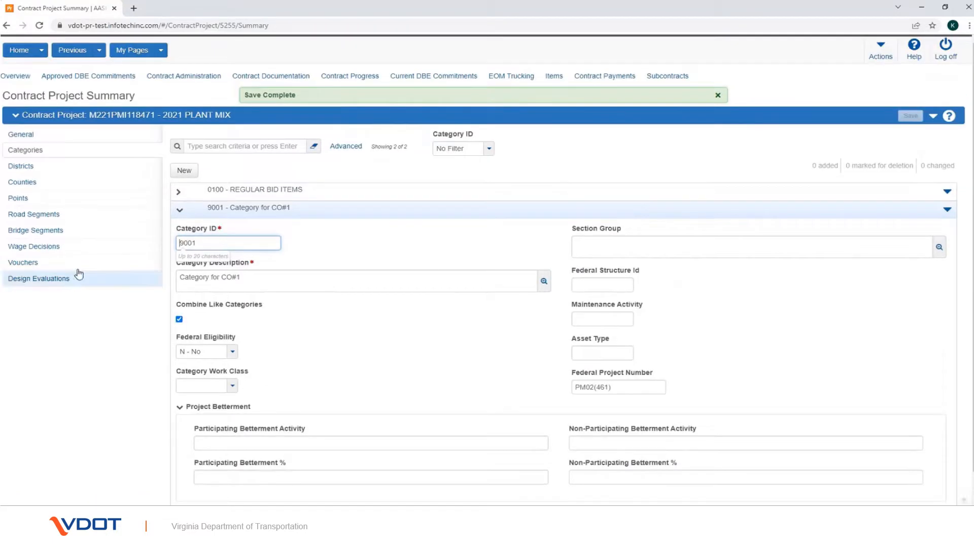
# Search the change orders for 8471 and open the contract selection for adding a change order
pyautogui.click(26, 54)
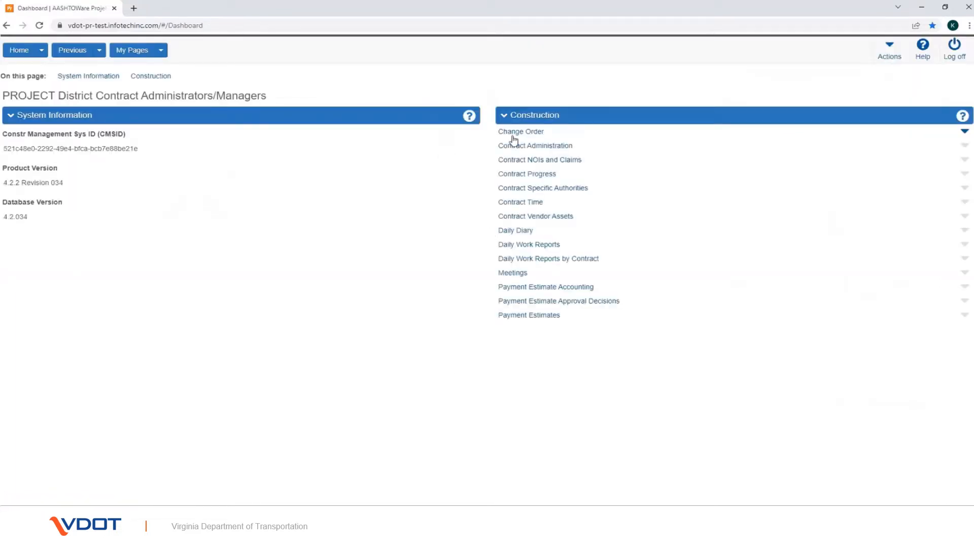
pyautogui.click(515, 135)
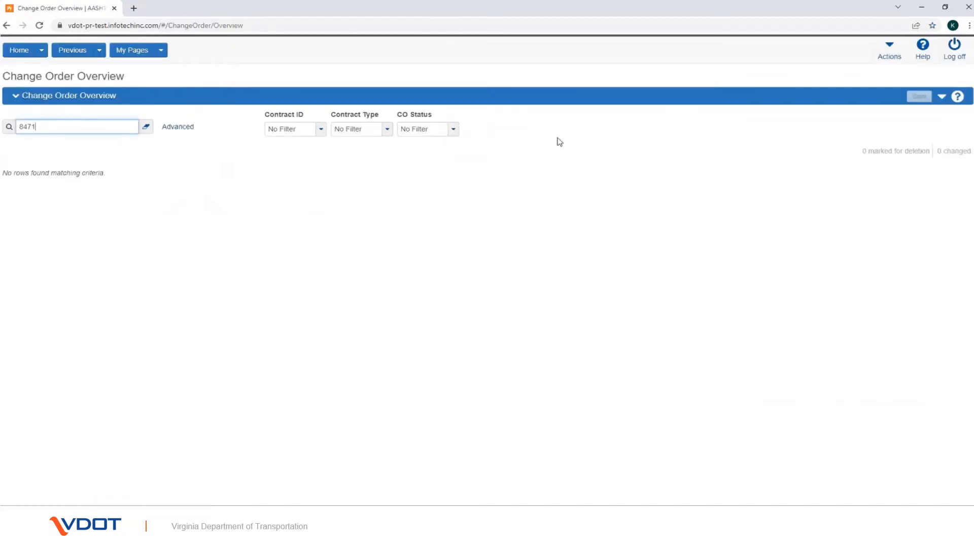
pyautogui.click(942, 98)
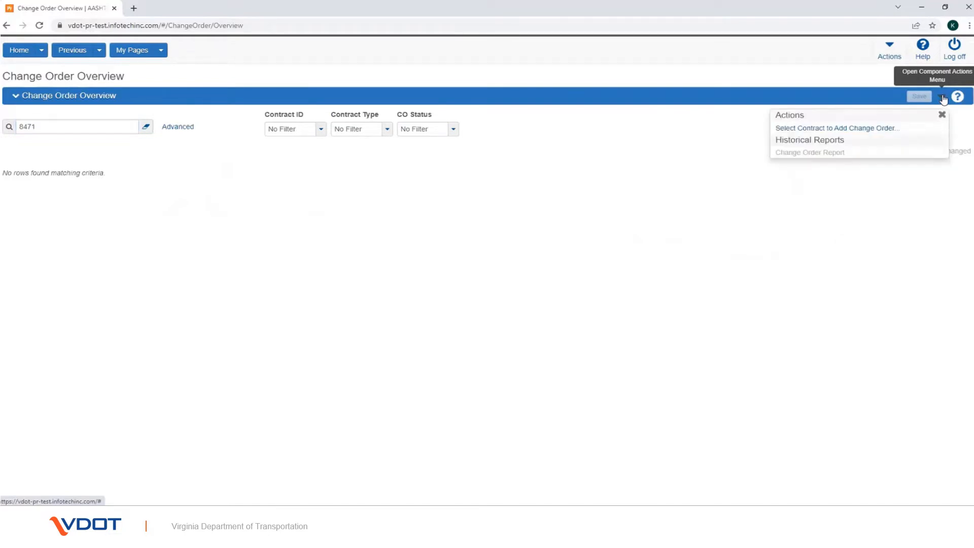
pyautogui.click(894, 129)
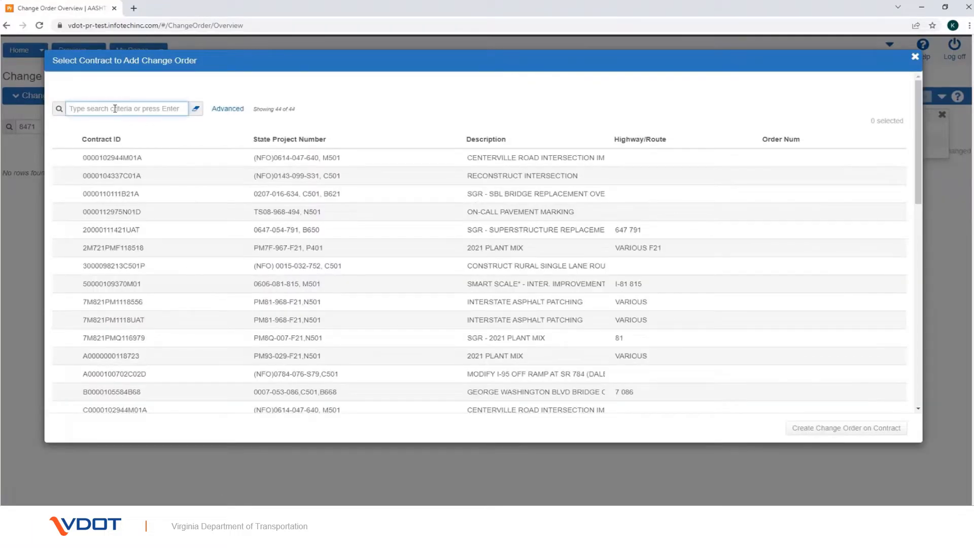
# Find contract GM221PMI118471 by searching for 8471 and create a change order on it
pyautogui.click(115, 107)
pyautogui.write('8471')
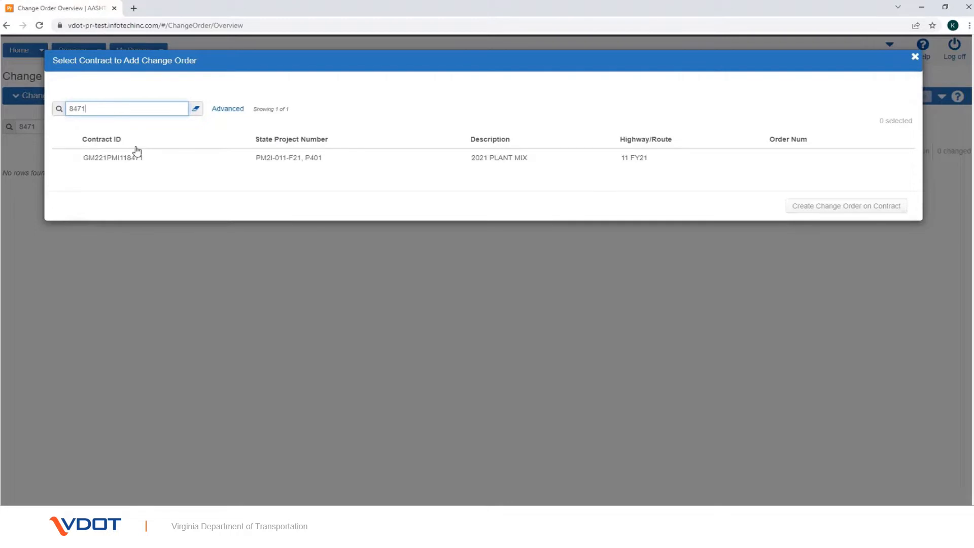
pyautogui.click(138, 159)
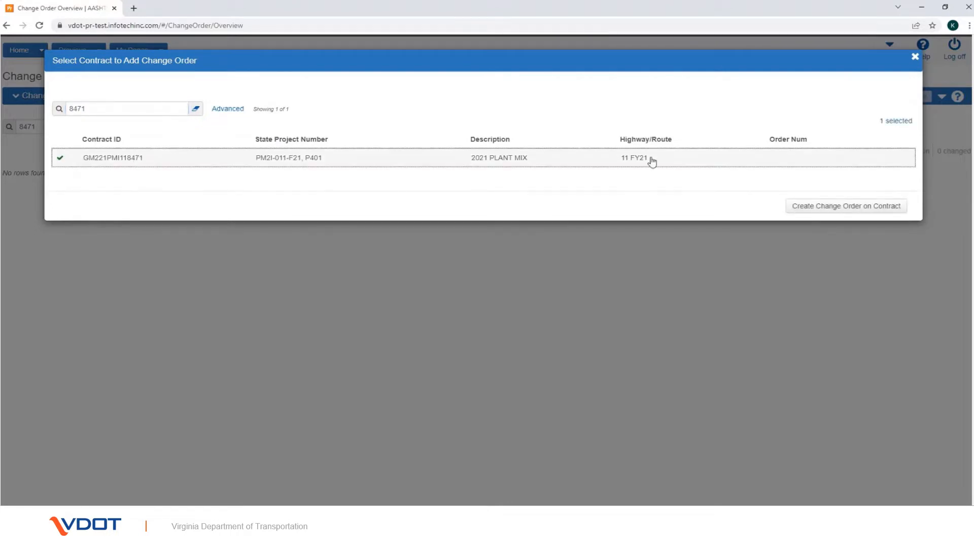
pyautogui.click(800, 208)
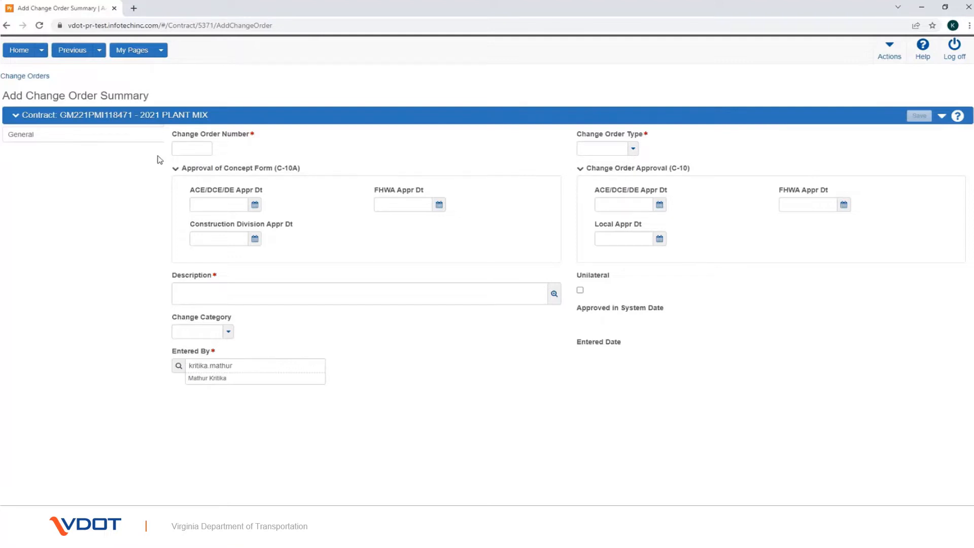
# Set the Change Order Number to 1 and the Change Order Type to AI - ADD ITEM
pyautogui.click(184, 148)
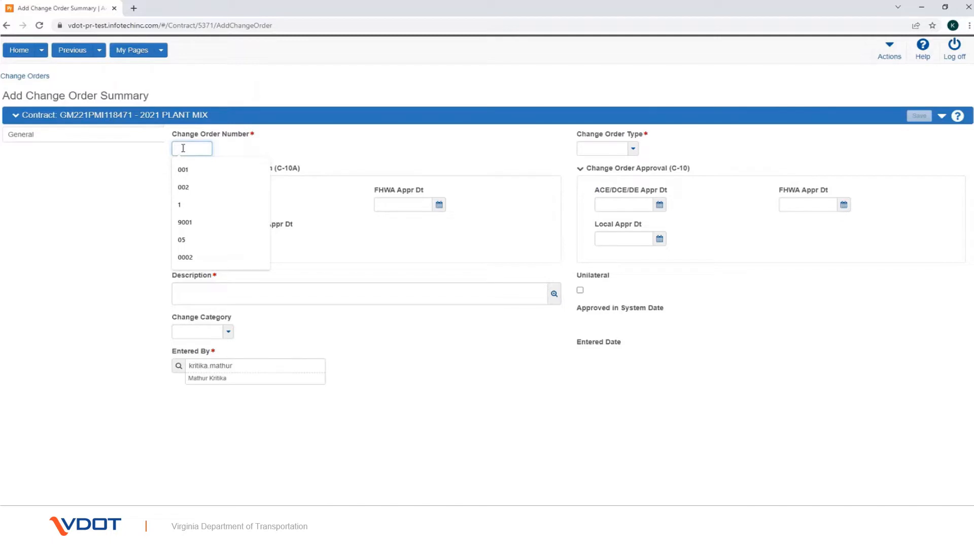
pyautogui.write('1')
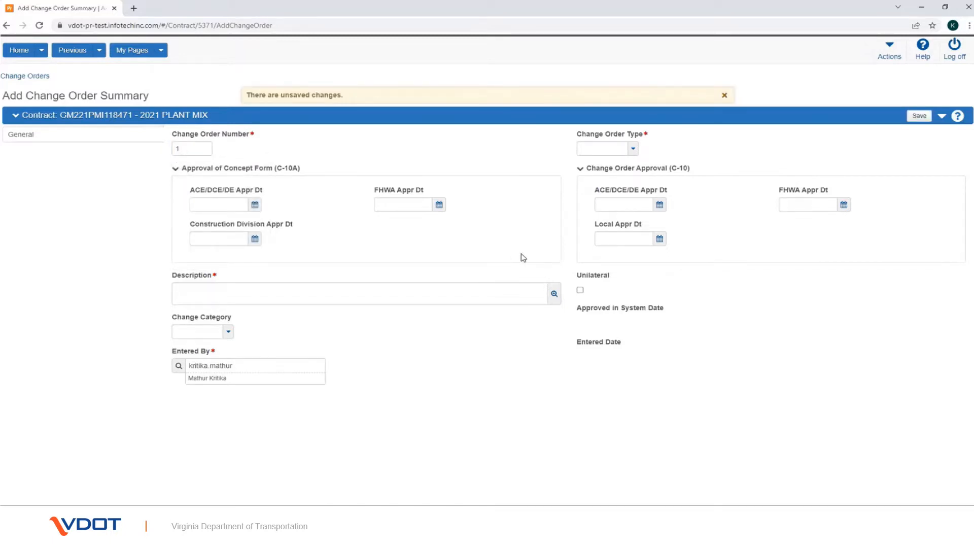
pyautogui.click(635, 149)
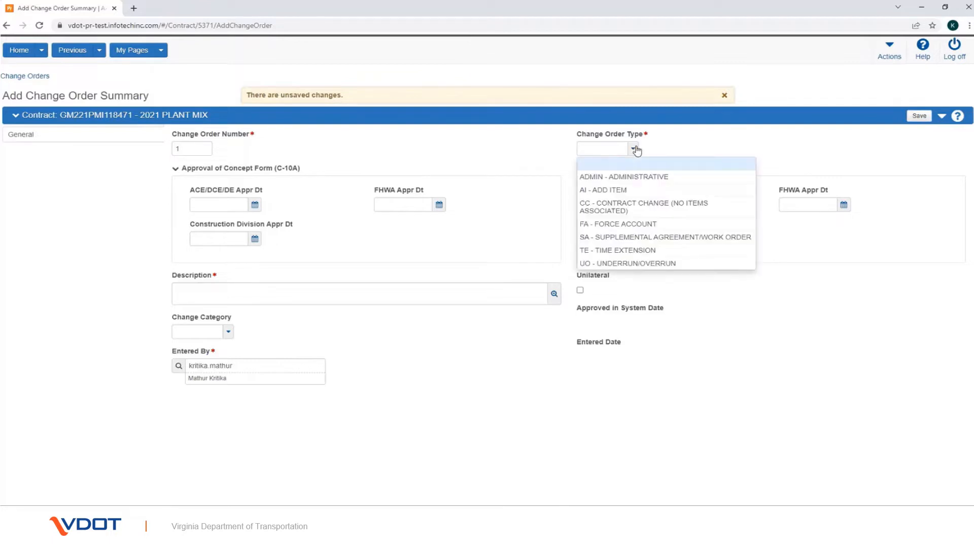
pyautogui.click(653, 191)
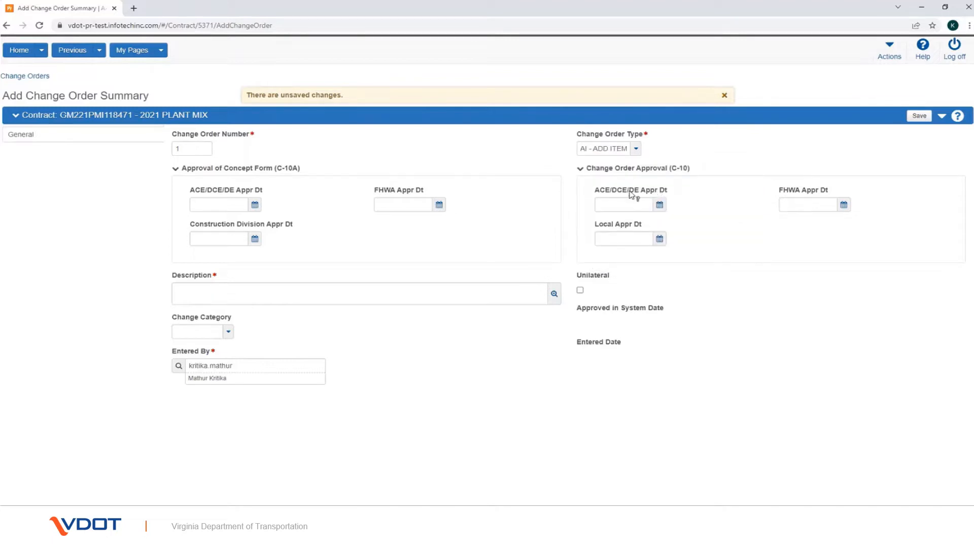
pyautogui.click(636, 149)
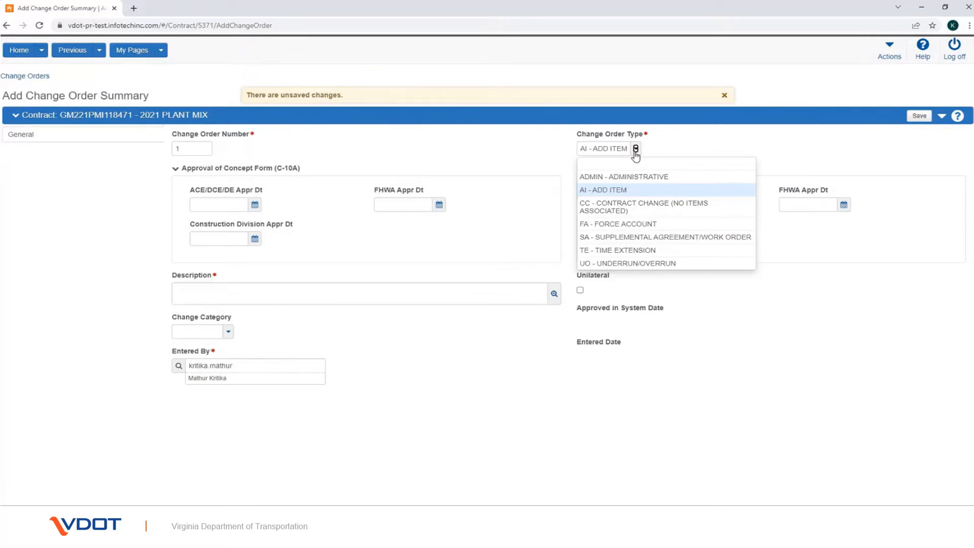
pyautogui.click(635, 152)
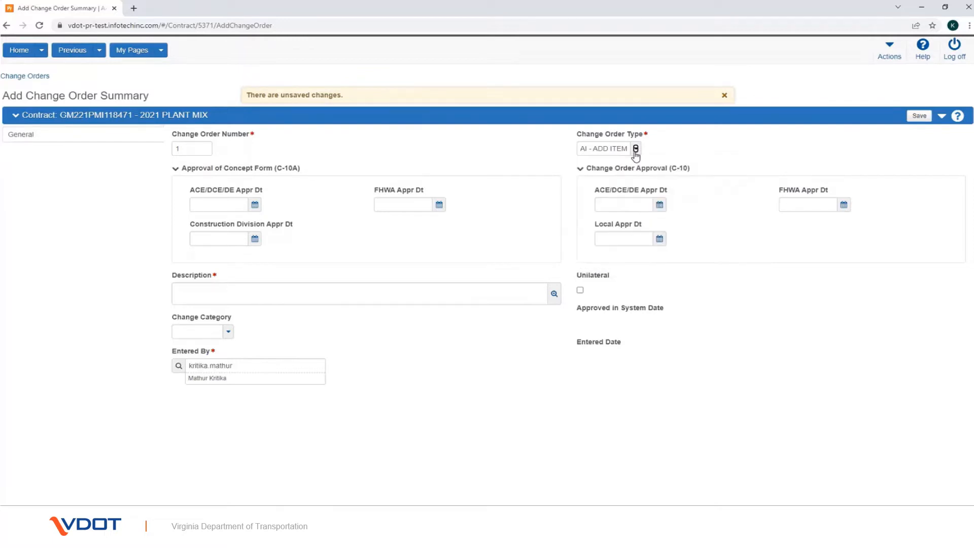
# Under Approval of Concept Form (C-10A), set the ACE/DCE/DE approval date to 12/01/2021 and the FHWA approval date to 01/06/2022
pyautogui.click(255, 205)
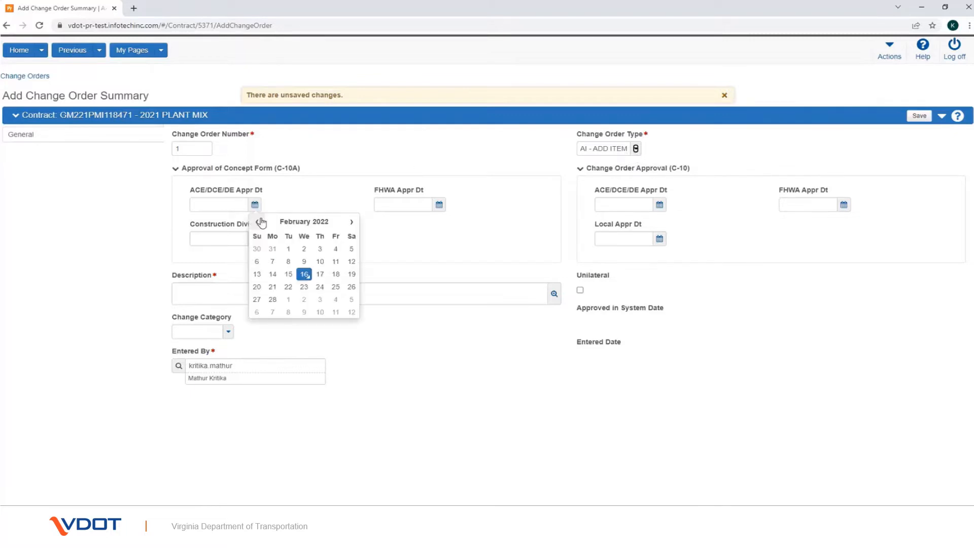
pyautogui.click(257, 222)
pyautogui.click(305, 250)
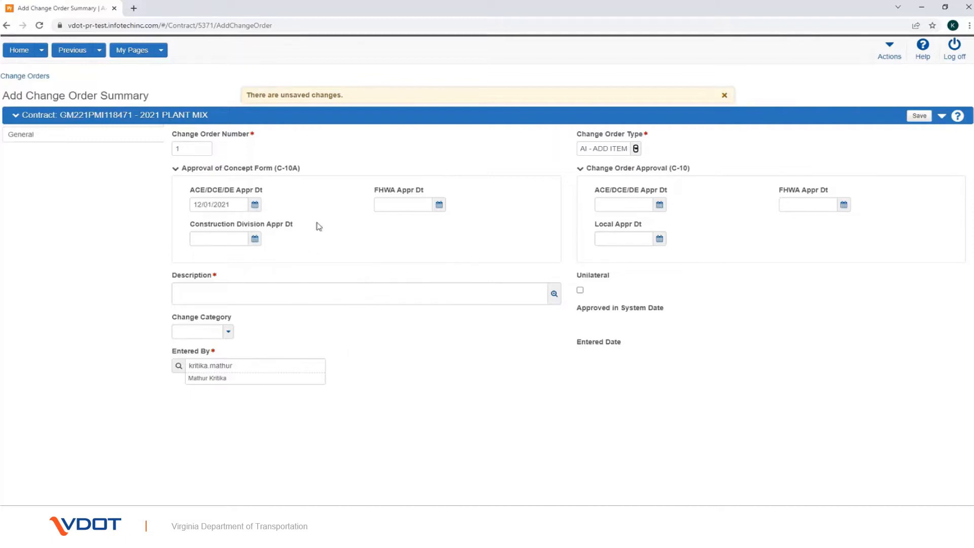
pyautogui.click(443, 207)
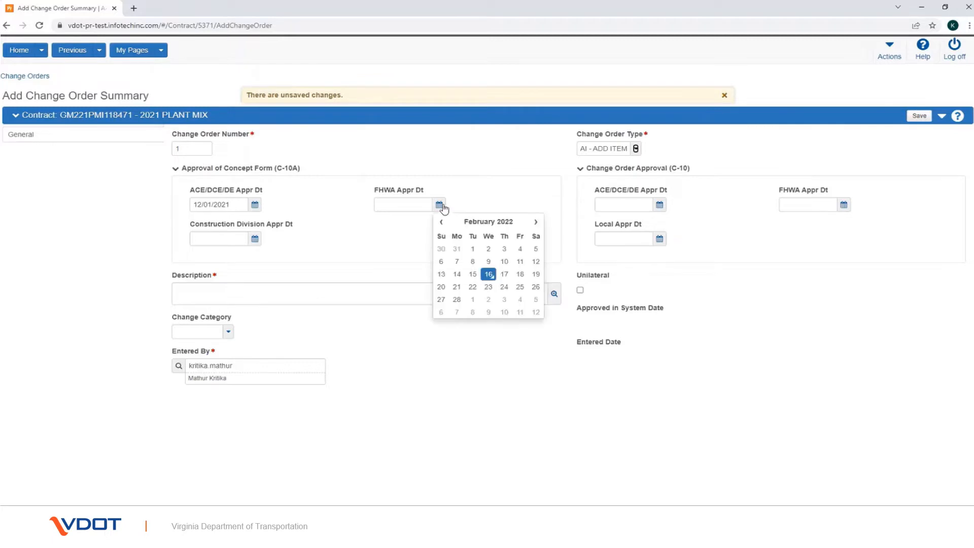
pyautogui.click(441, 222)
pyautogui.click(503, 262)
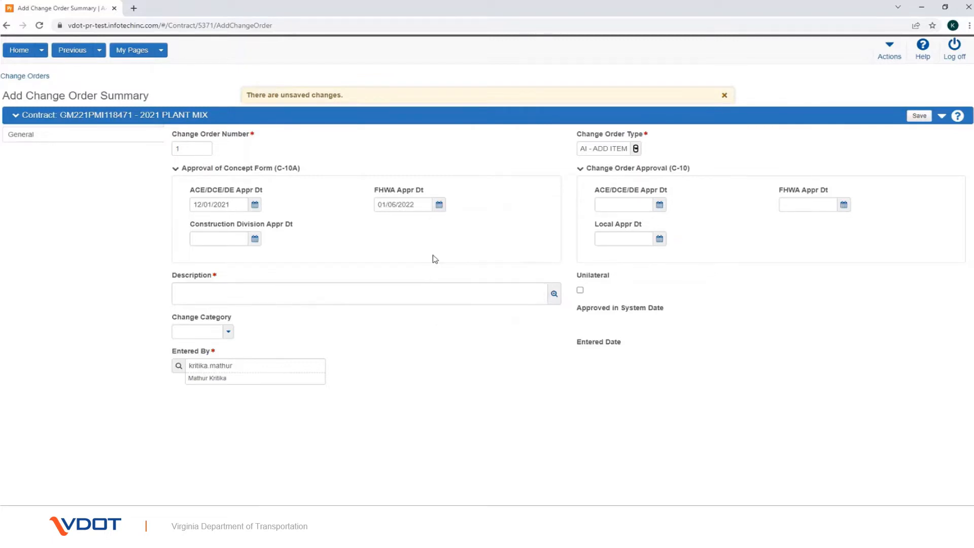
# Set the Construction Division approval date of the concept form to 01/07/2022
pyautogui.click(254, 240)
pyautogui.click(257, 256)
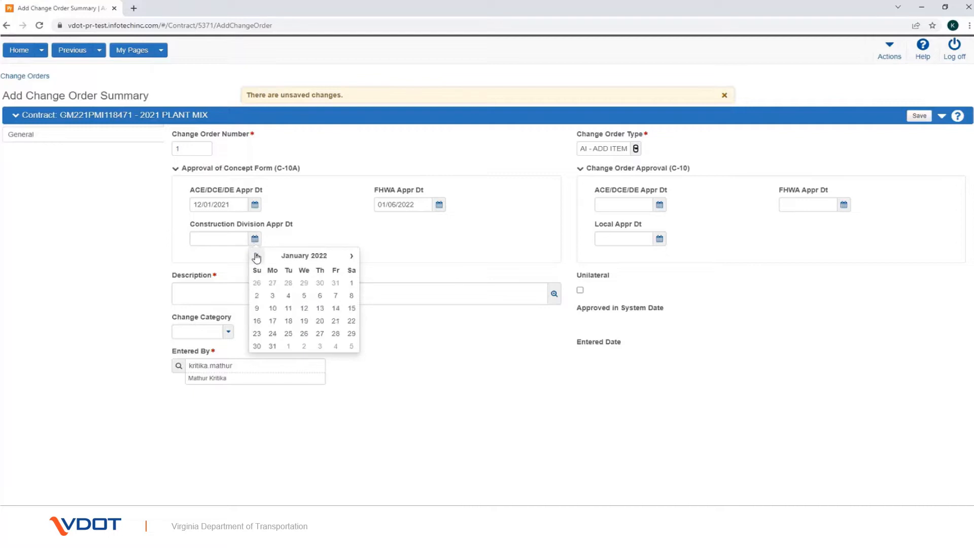
pyautogui.click(331, 297)
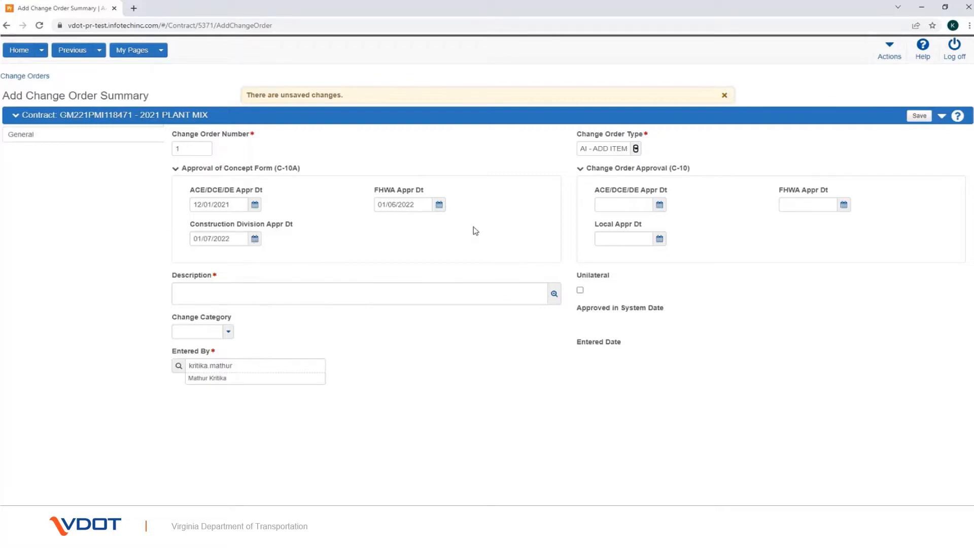
# Under Change Order Approval (C-10), set the ACE/DCE/DE approval date to 01/08/2022 and the FHWA approval date to 01/12/2022
pyautogui.click(660, 205)
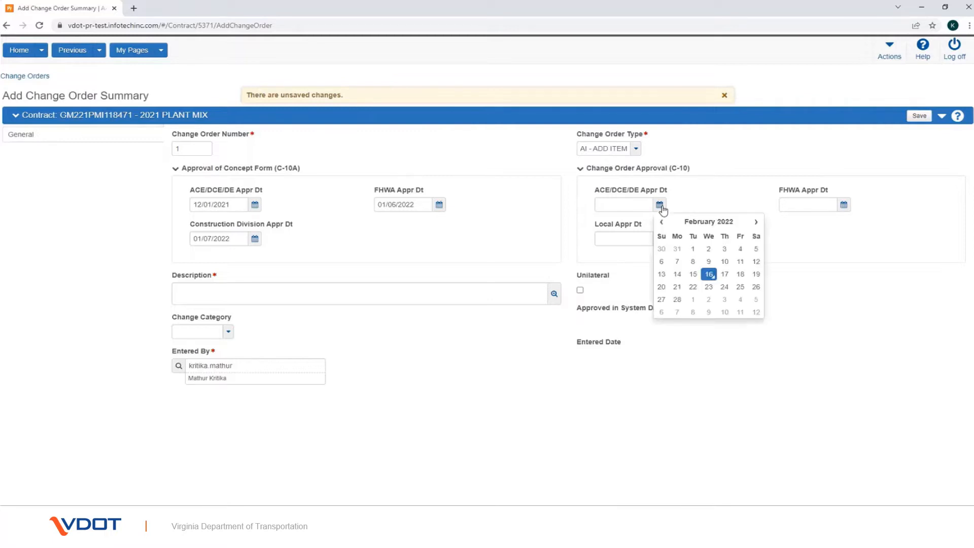
pyautogui.click(662, 222)
pyautogui.click(756, 262)
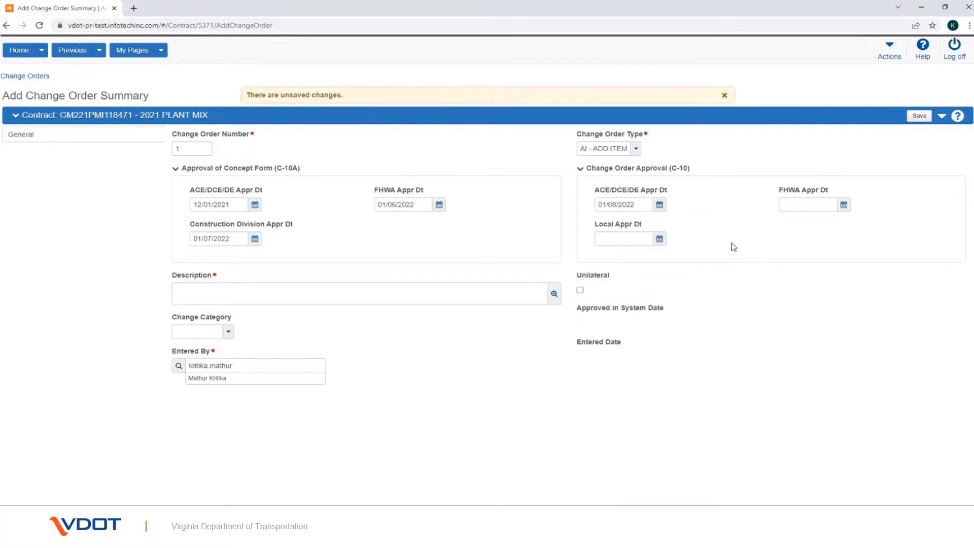
pyautogui.click(844, 205)
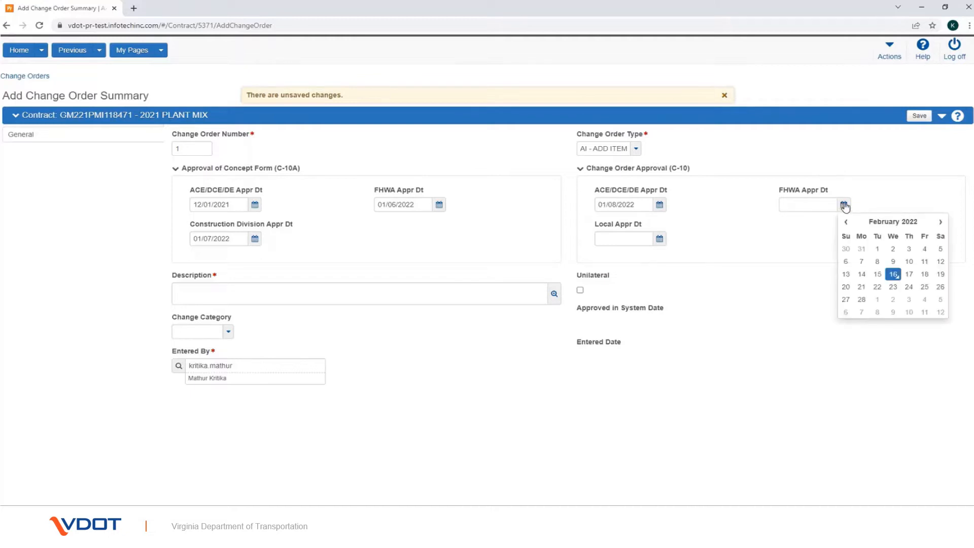
pyautogui.click(846, 222)
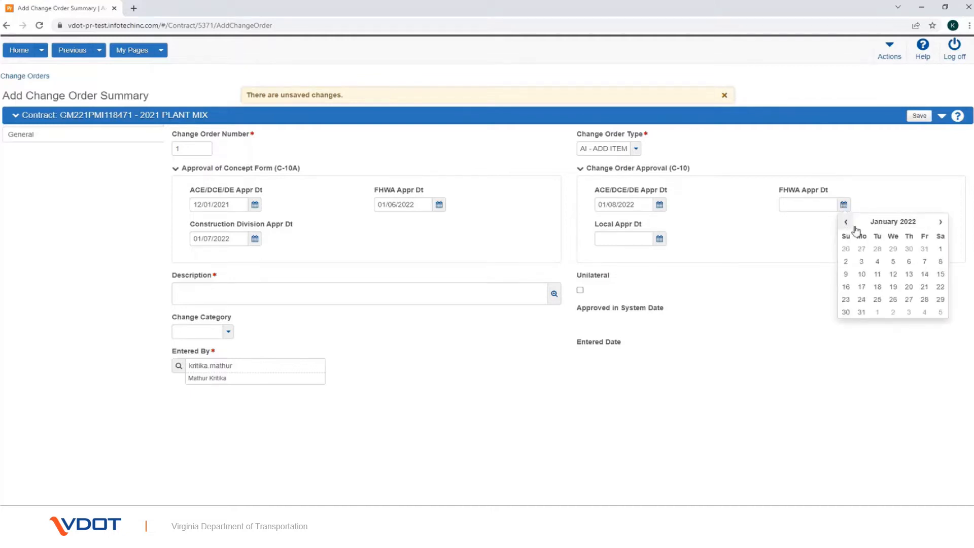
pyautogui.click(895, 277)
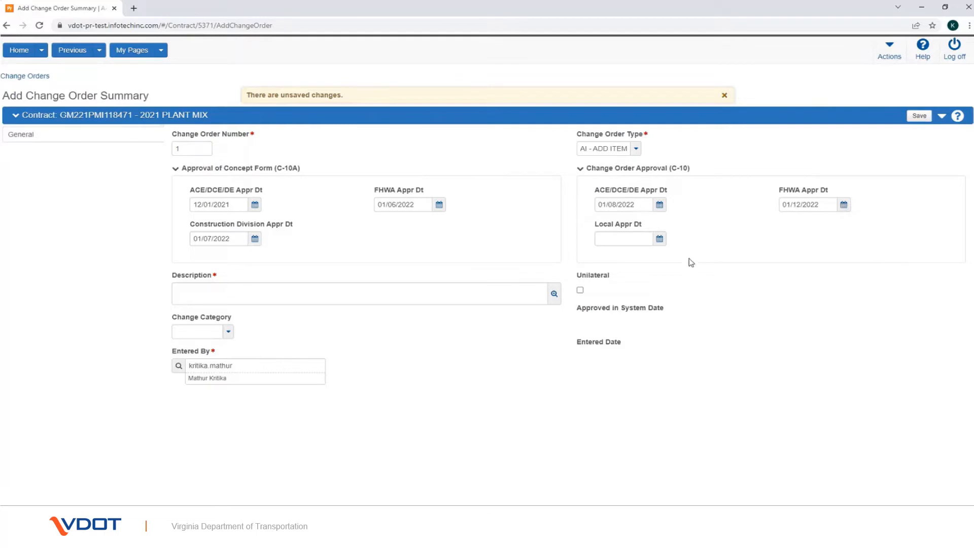
# Set the Local approval date of the C-10 change order approval to 01/14/2022
pyautogui.click(660, 240)
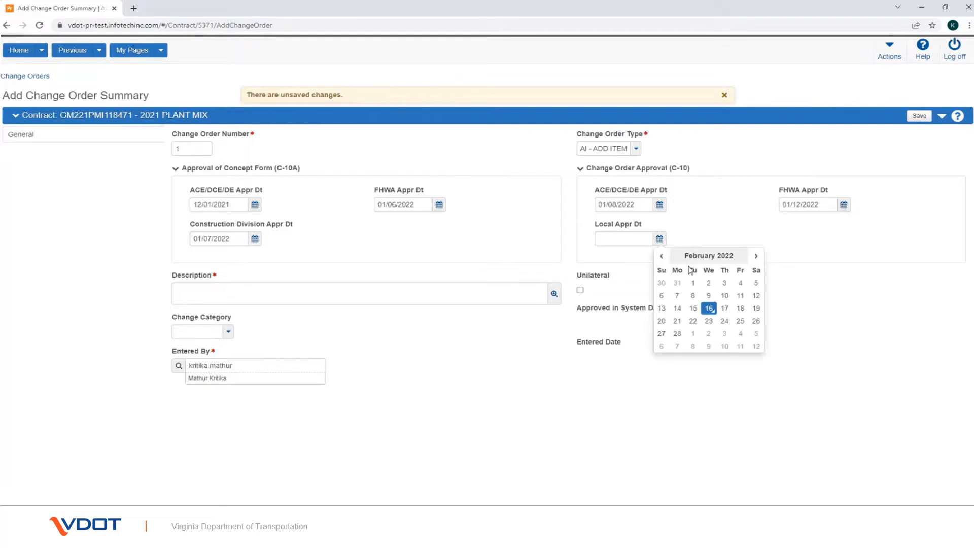
pyautogui.click(662, 255)
pyautogui.click(740, 309)
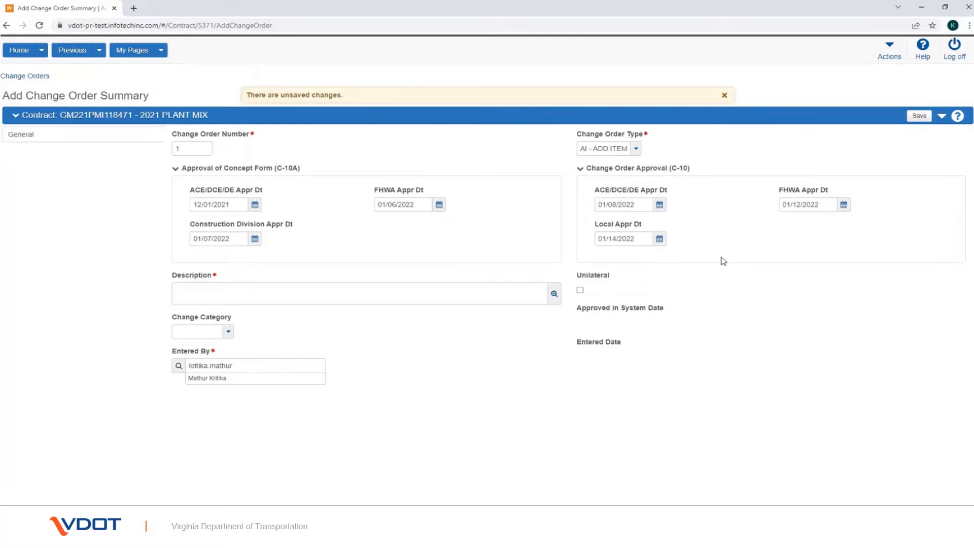
# Enter Change Order Test as the change order's description
pyautogui.click(425, 297)
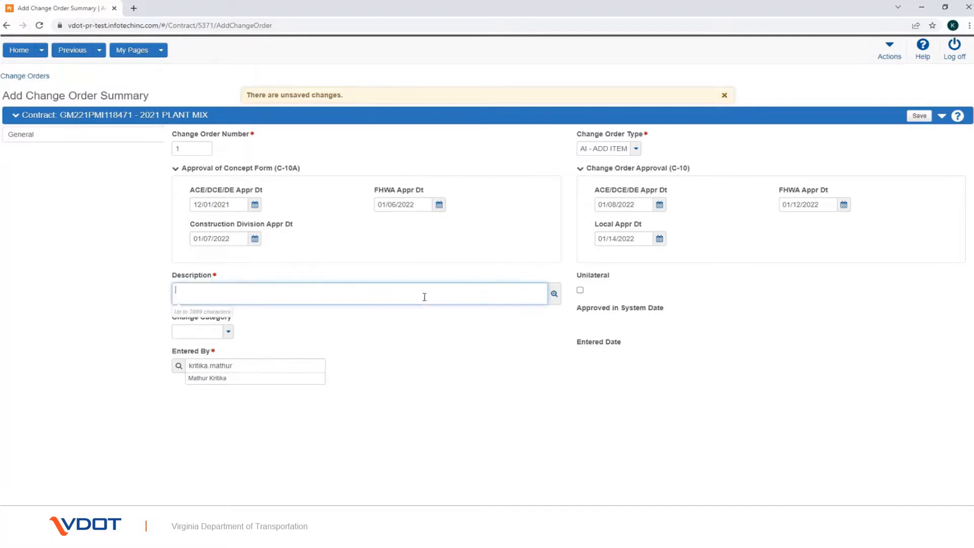
pyautogui.write('Change Order Test')
pyautogui.click(426, 317)
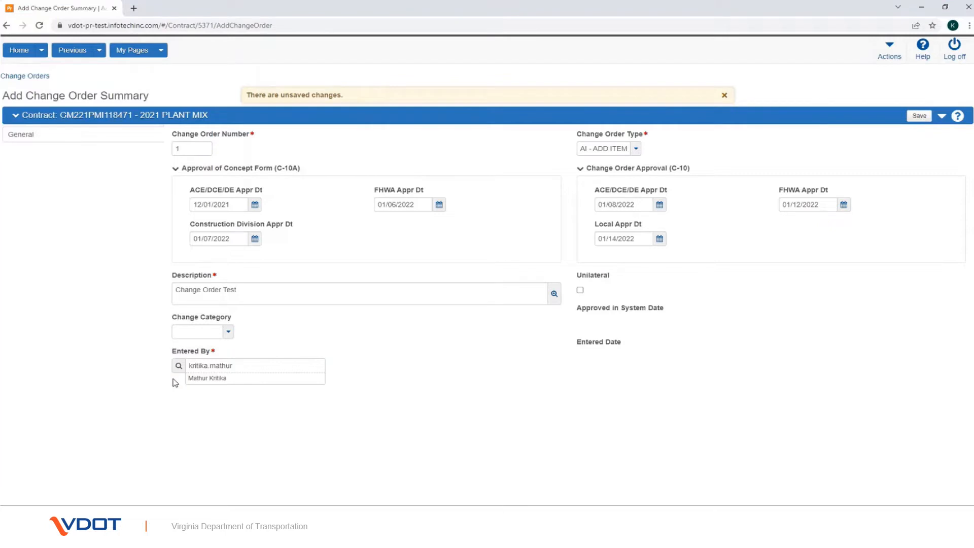
# Set the Change Category to Add - Additional work or scope and save the change order
pyautogui.click(230, 333)
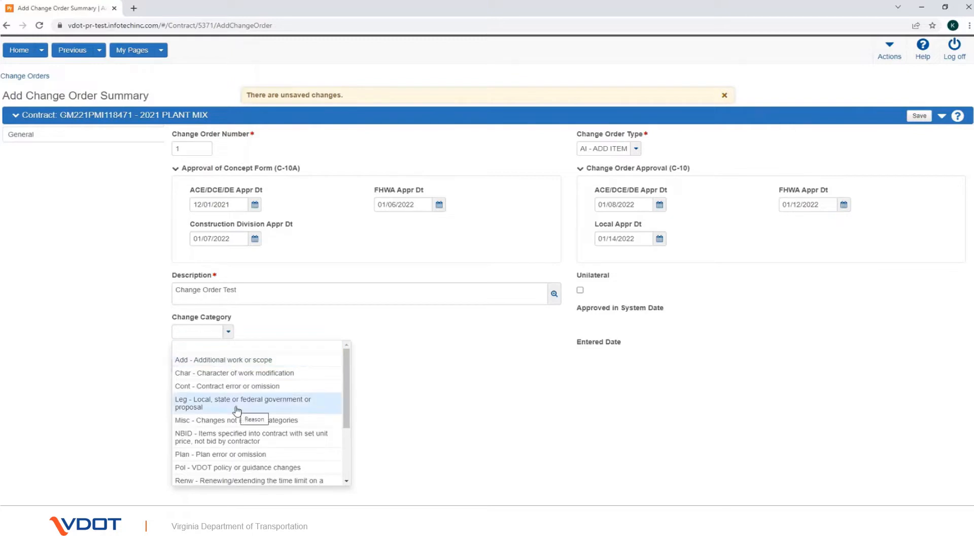
pyautogui.click(243, 360)
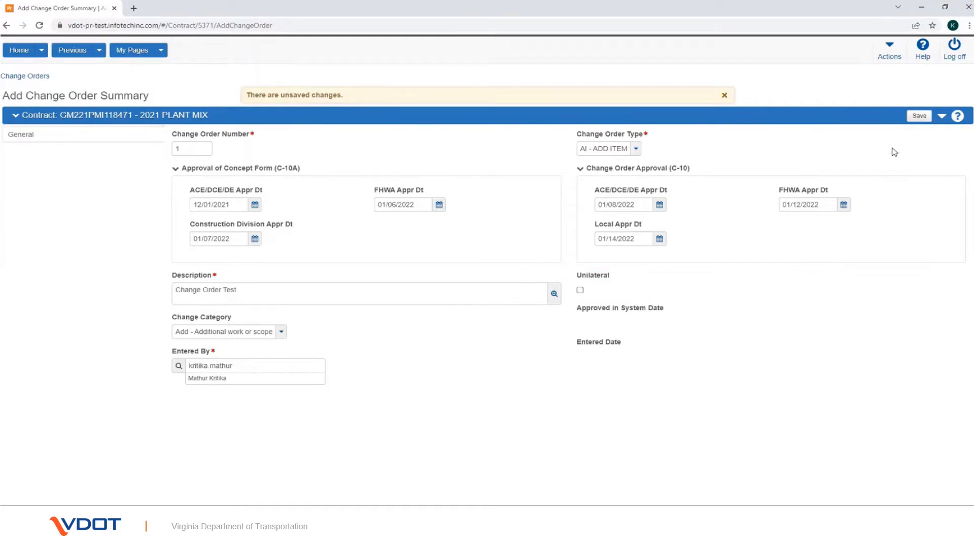
pyautogui.click(919, 117)
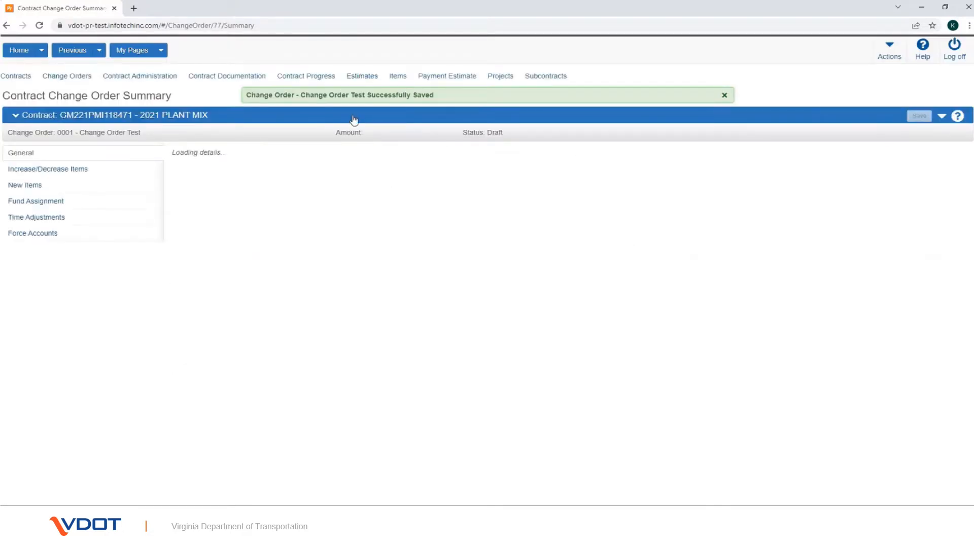
pyautogui.moveTo(234, 85)
pyautogui.mouseDown()
pyautogui.moveTo(411, 105)
pyautogui.moveTo(745, 104)
pyautogui.mouseUp()
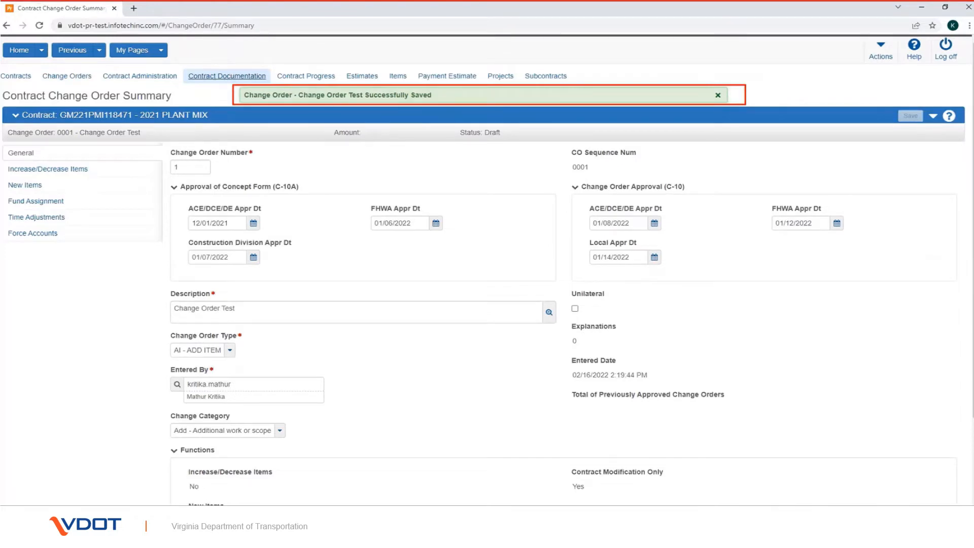
pyautogui.press('Escape')
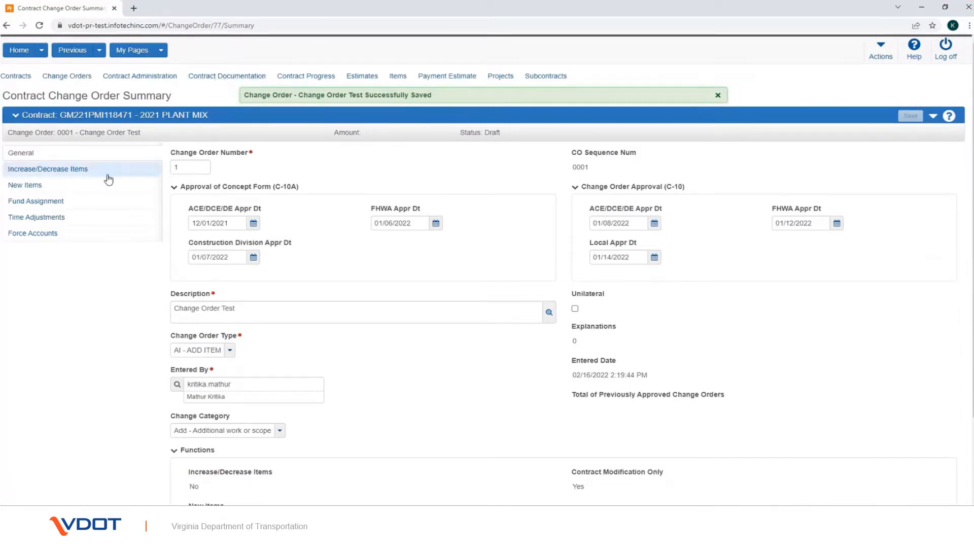
pyautogui.hotkey('ctrl', '2')
pyautogui.moveTo(2, 81)
pyautogui.mouseDown()
pyautogui.moveTo(84, 139)
pyautogui.moveTo(728, 408)
pyautogui.moveTo(961, 491)
pyautogui.mouseUp()
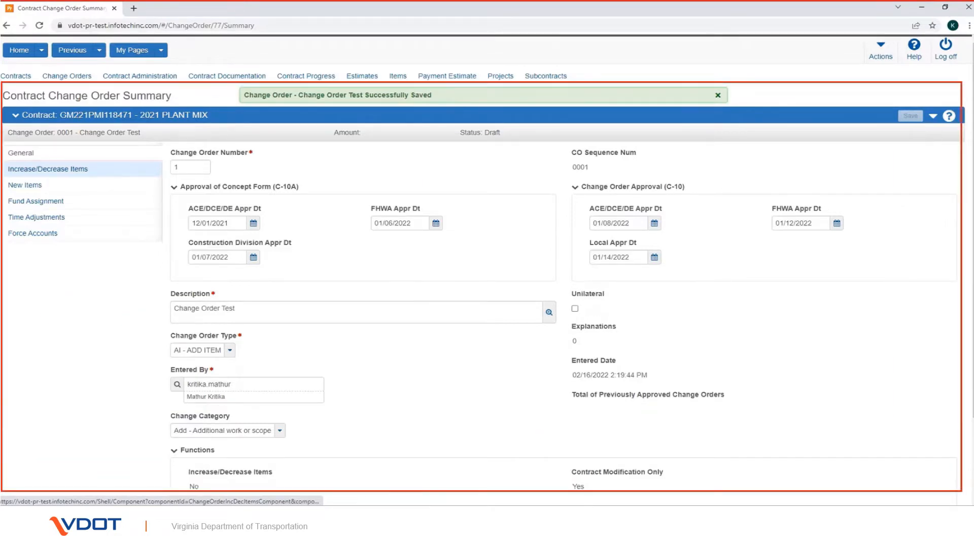
pyautogui.moveTo(114, 146)
pyautogui.mouseDown()
pyautogui.moveTo(78, 249)
pyautogui.moveTo(3, 248)
pyautogui.mouseUp()
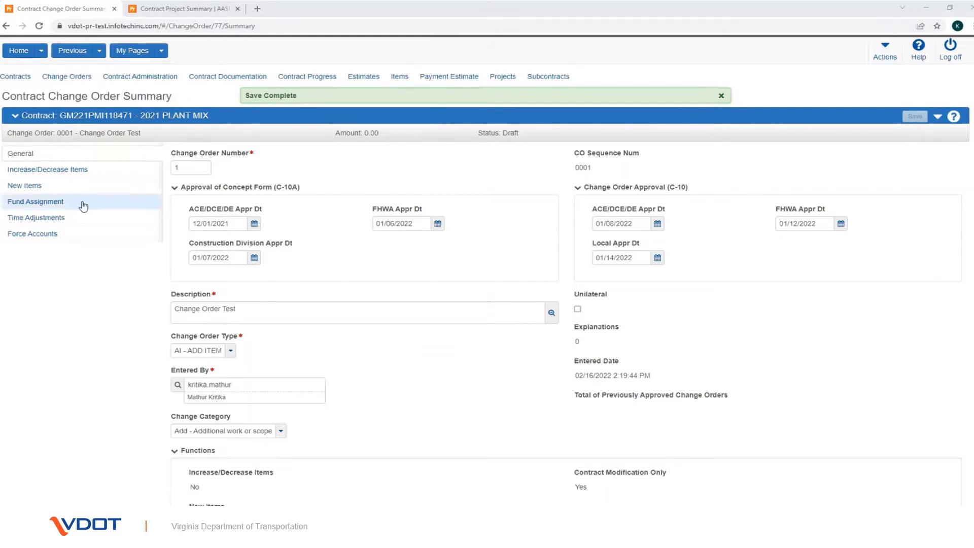
# Add contract item line 0040, 16242 AGGR. BASE MATL., to the change order's Increase/Decrease Items
pyautogui.click(85, 172)
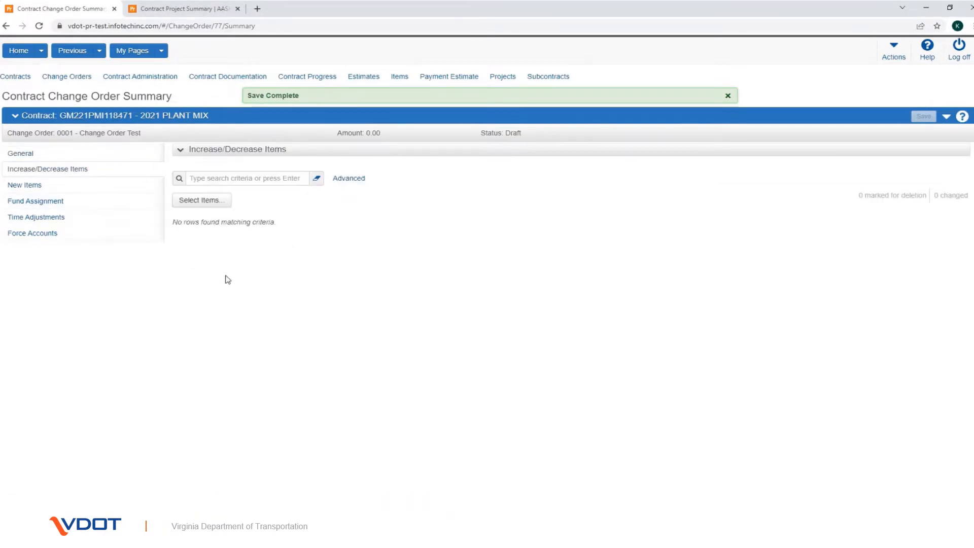
pyautogui.click(220, 201)
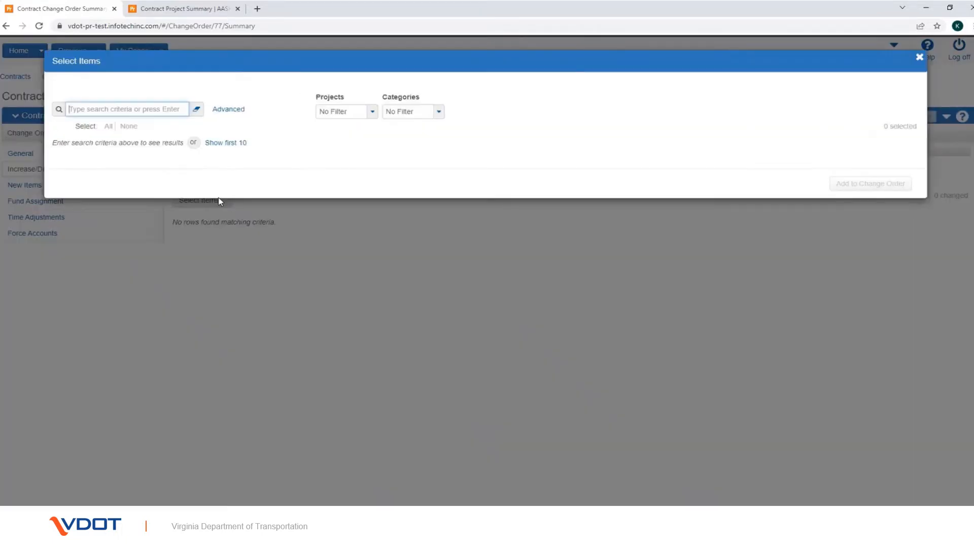
pyautogui.click(222, 144)
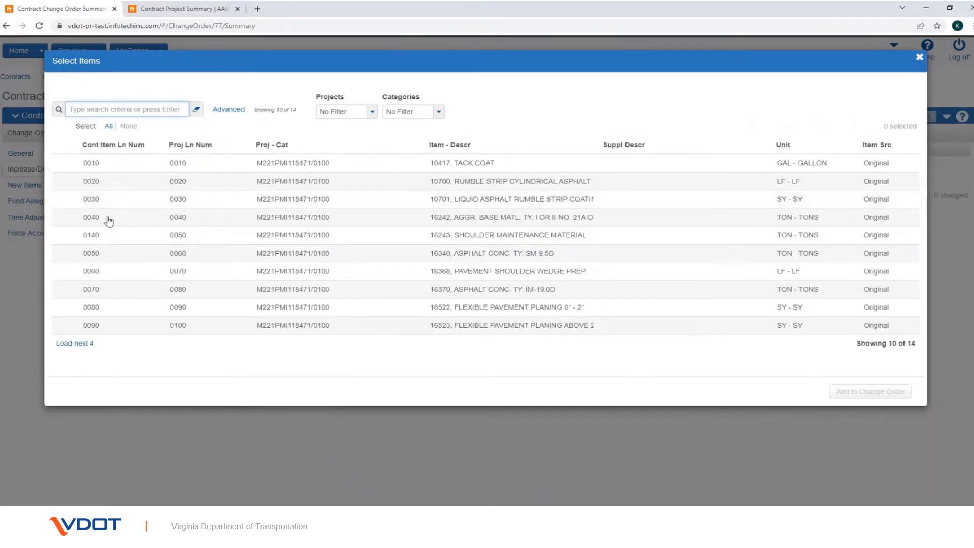
pyautogui.click(108, 219)
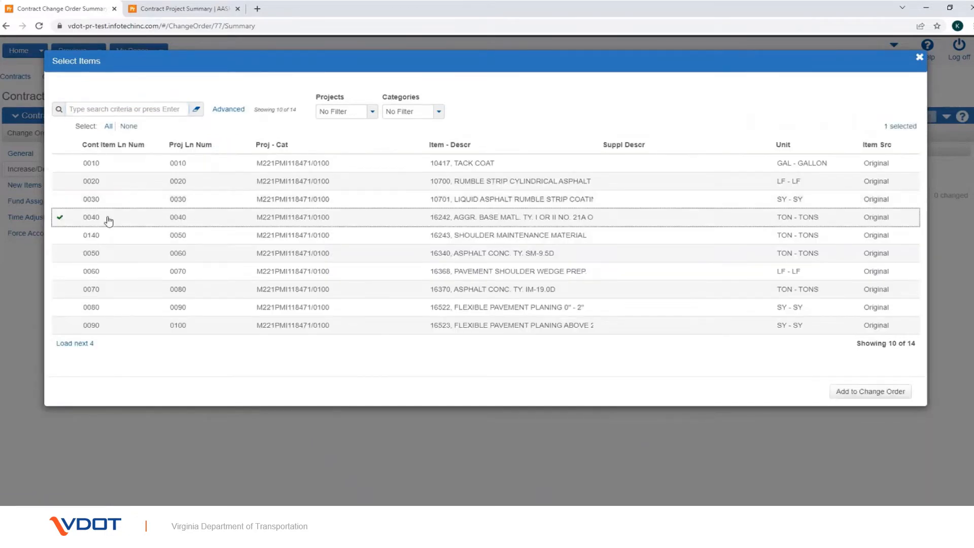
pyautogui.click(871, 392)
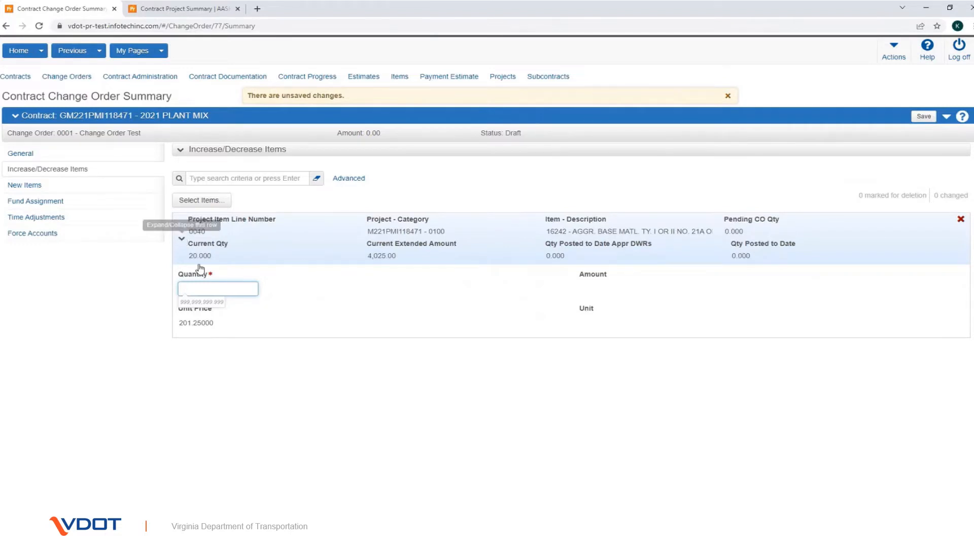
# Set the change order quantity of item line 0040 to 150 and save
pyautogui.click(242, 289)
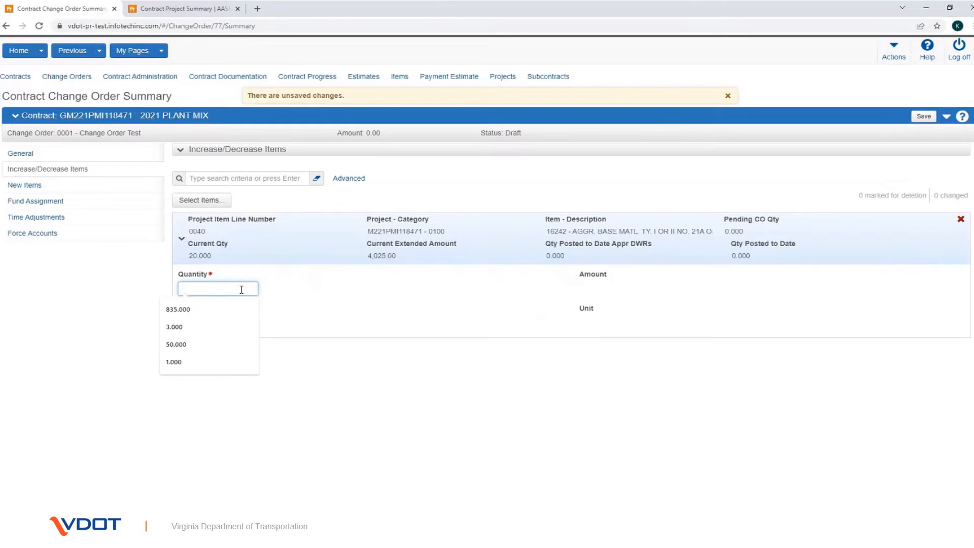
pyautogui.write('150')
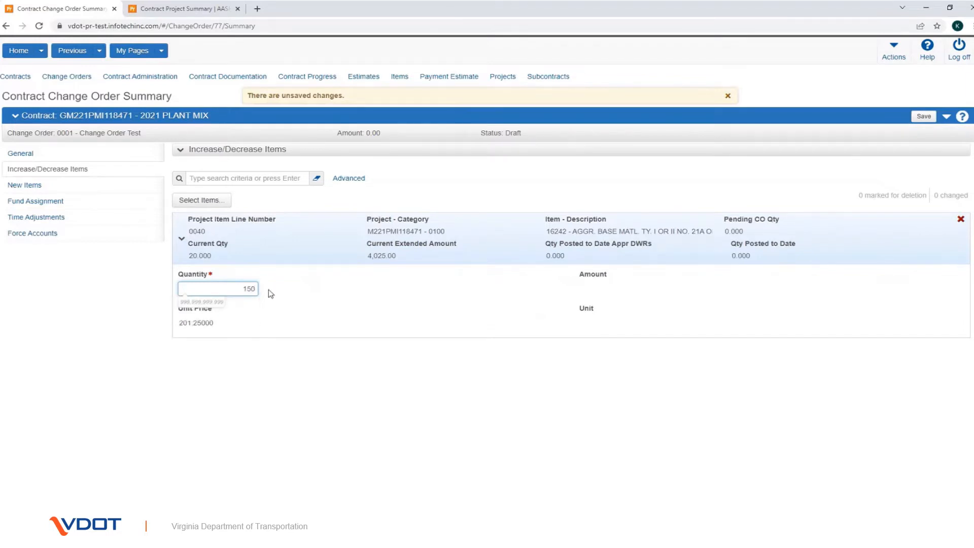
pyautogui.click(304, 290)
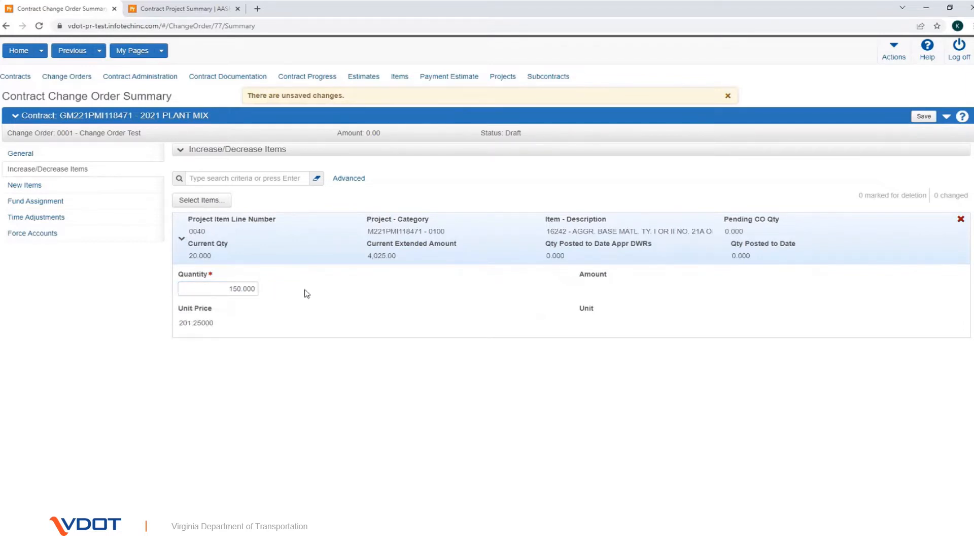
pyautogui.click(926, 120)
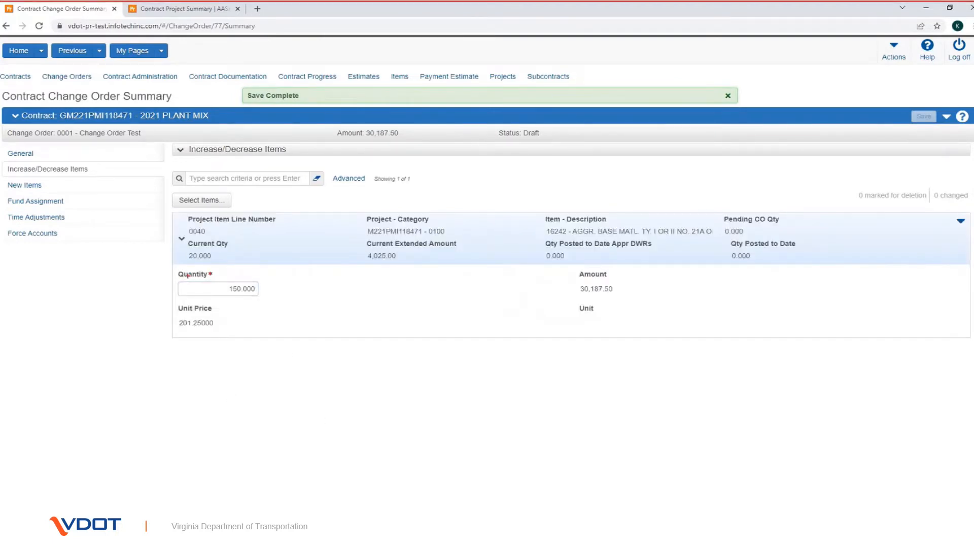
pyautogui.moveTo(572, 268); pyautogui.dragTo(637, 294)
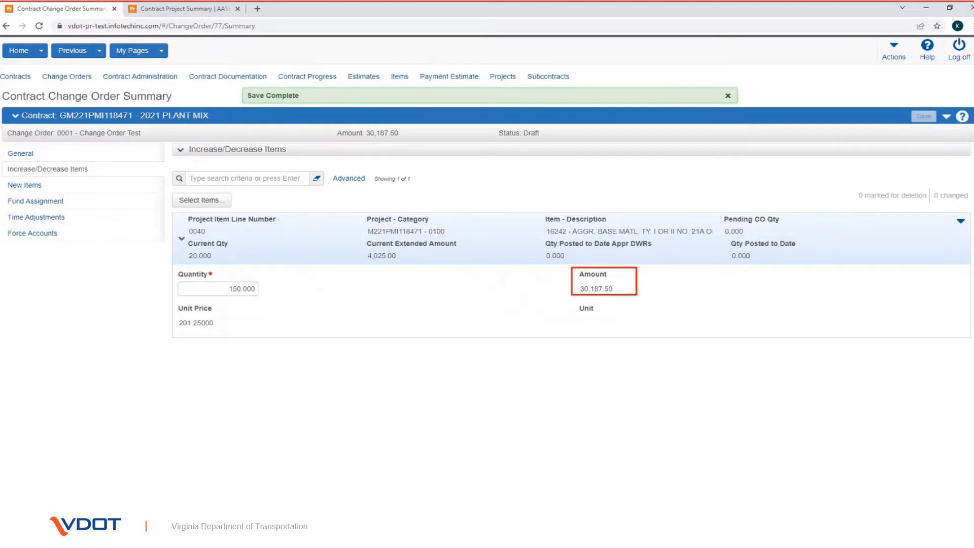
pyautogui.moveTo(177, 268); pyautogui.dragTo(296, 299)
pyautogui.moveTo(173, 303); pyautogui.dragTo(240, 332)
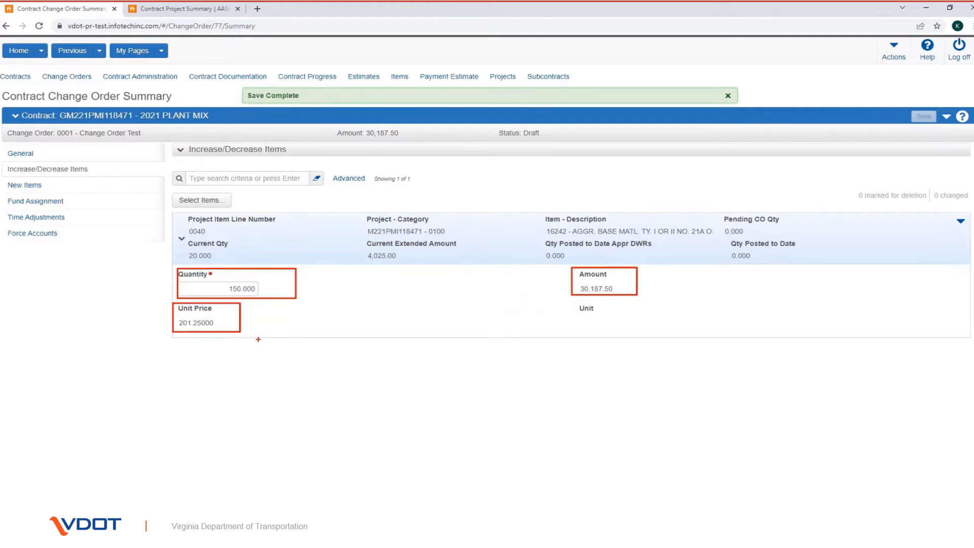
pyautogui.press('Escape')
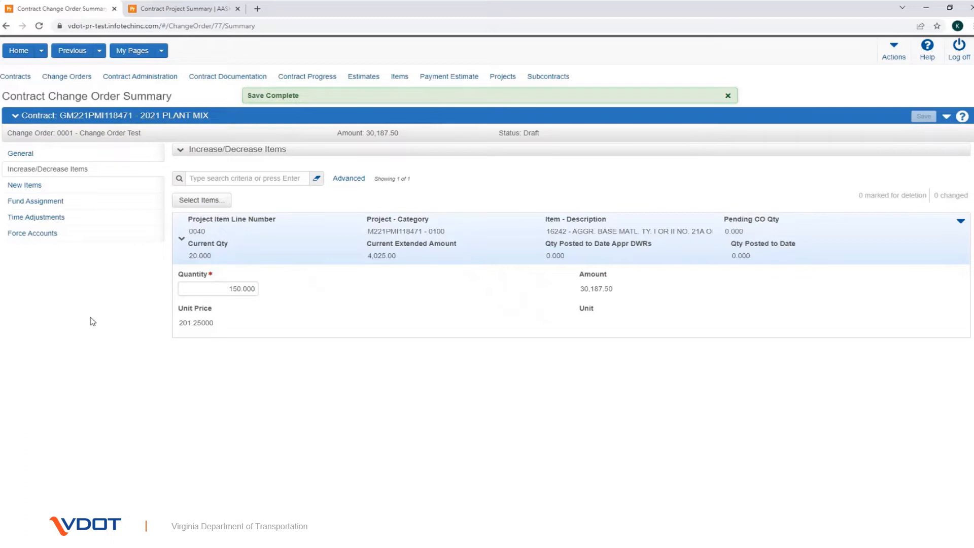
# Add new pay item 00096 NS MOBILIZATION SITE to the change order under category 9001, Category for CO#1
pyautogui.click(52, 190)
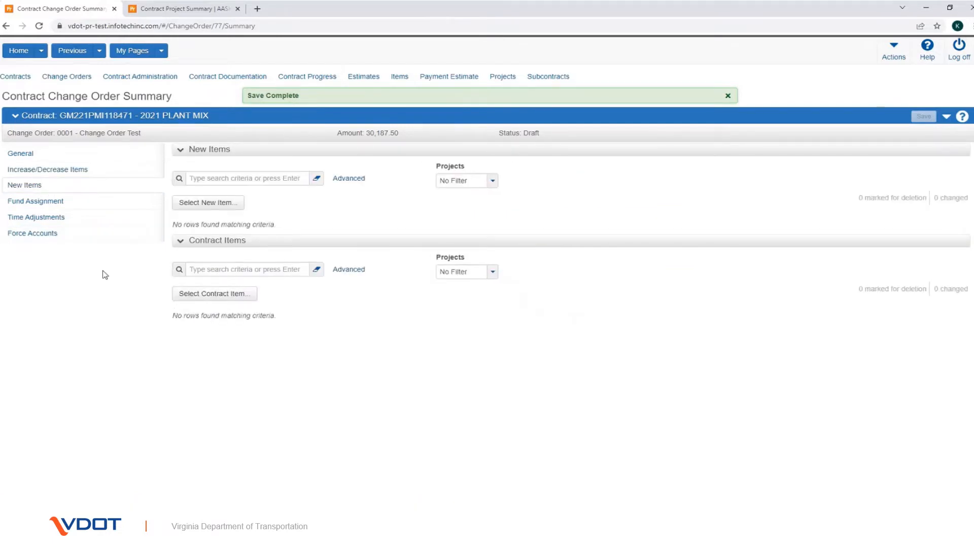
pyautogui.click(196, 209)
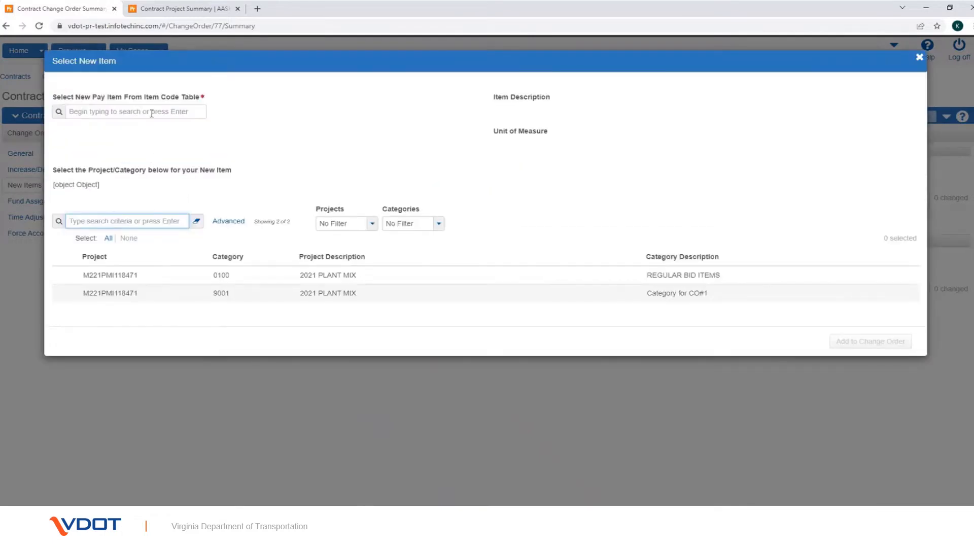
pyautogui.click(152, 112)
pyautogui.write('00')
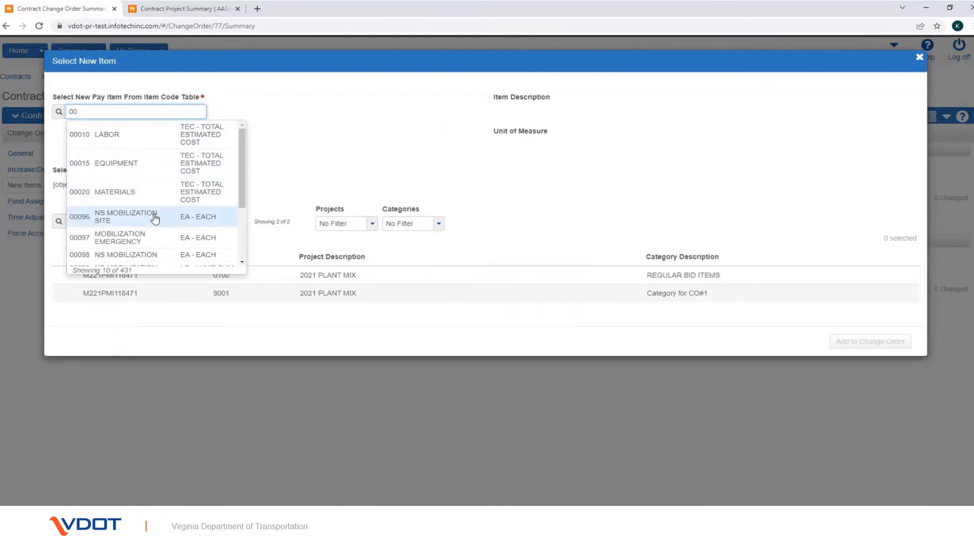
pyautogui.click(155, 218)
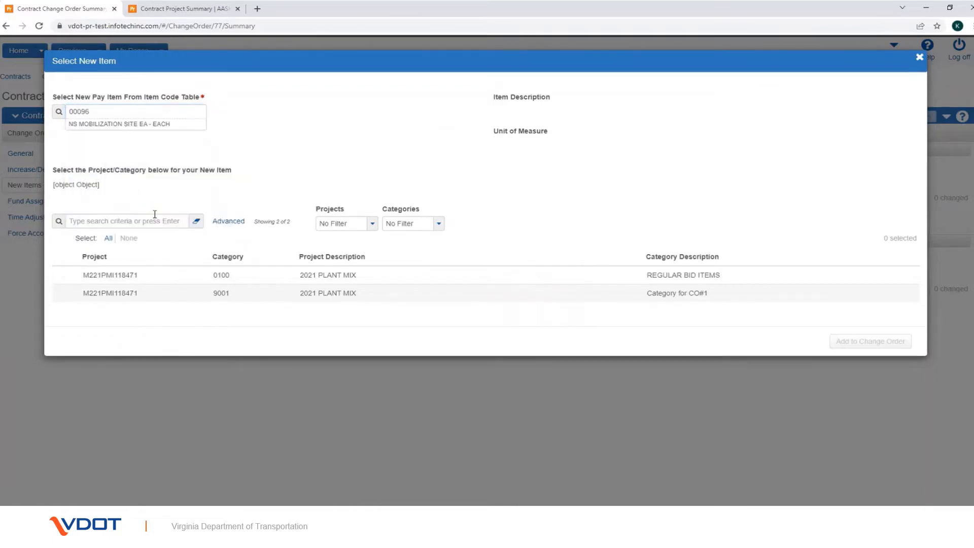
pyautogui.click(172, 296)
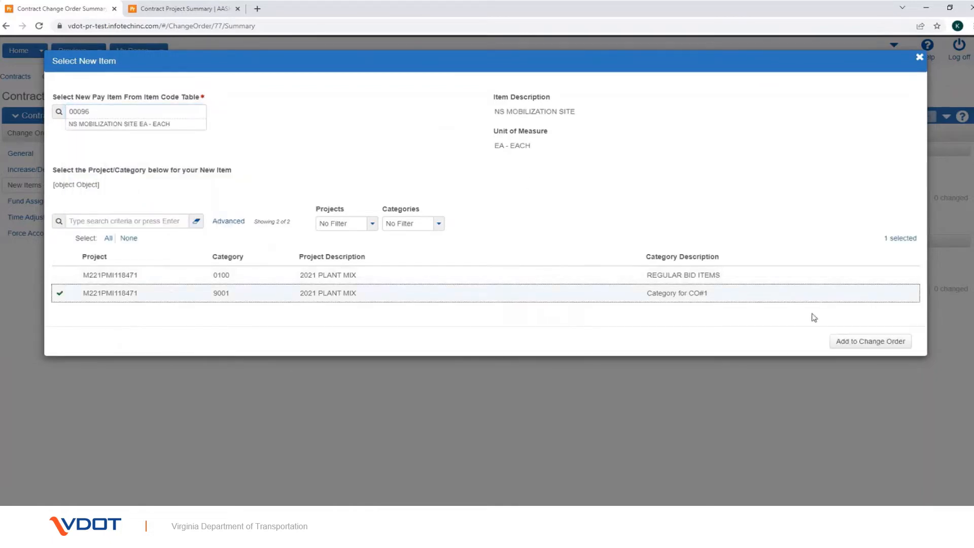
pyautogui.click(853, 344)
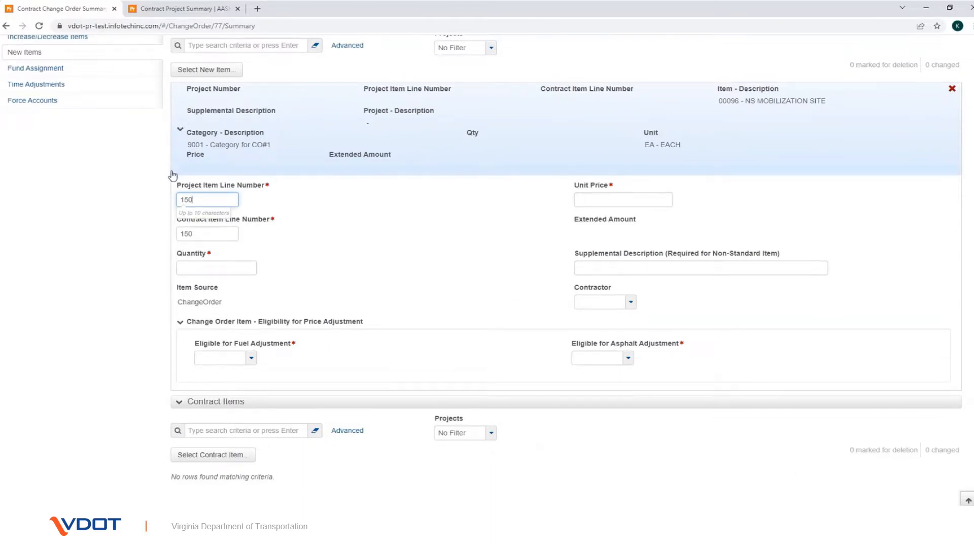
pyautogui.hotkey('ctrl', '2')
pyautogui.moveTo(171, 173); pyautogui.dragTo(300, 211)
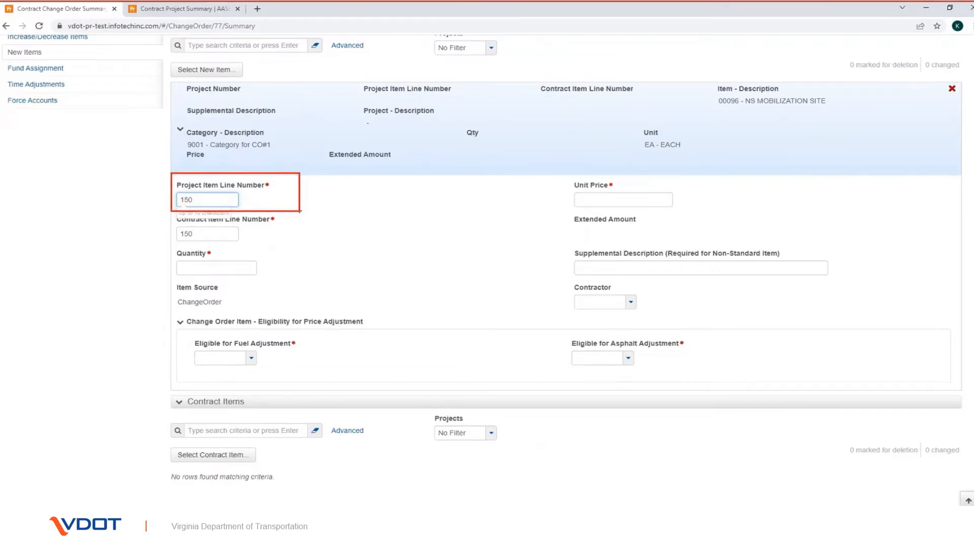
# Give the new NS MOBILIZATION SITE item project and contract item line number 150 and a quantity of 2
pyautogui.press('Escape')
pyautogui.click(302, 215)
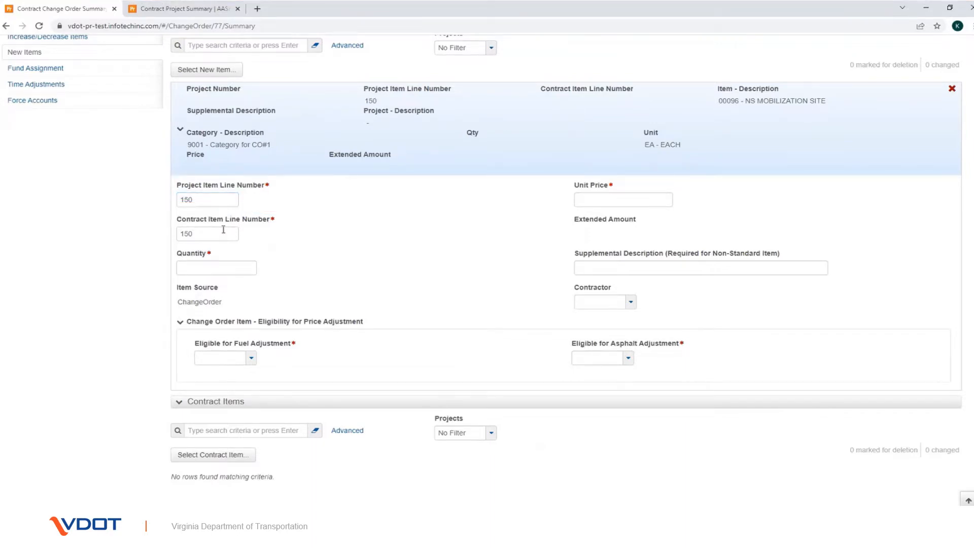
pyautogui.hotkey('ctrl', '2')
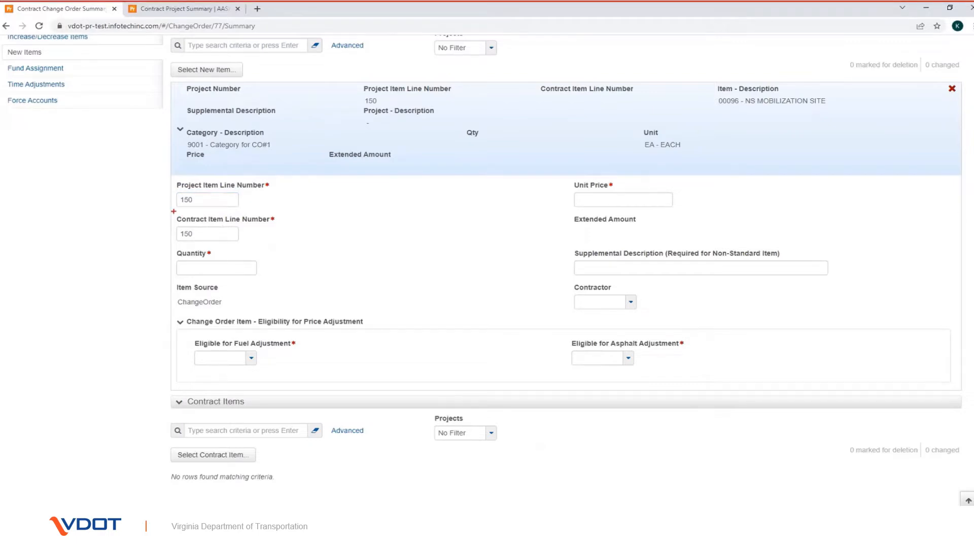
pyautogui.moveTo(173, 211); pyautogui.dragTo(277, 245)
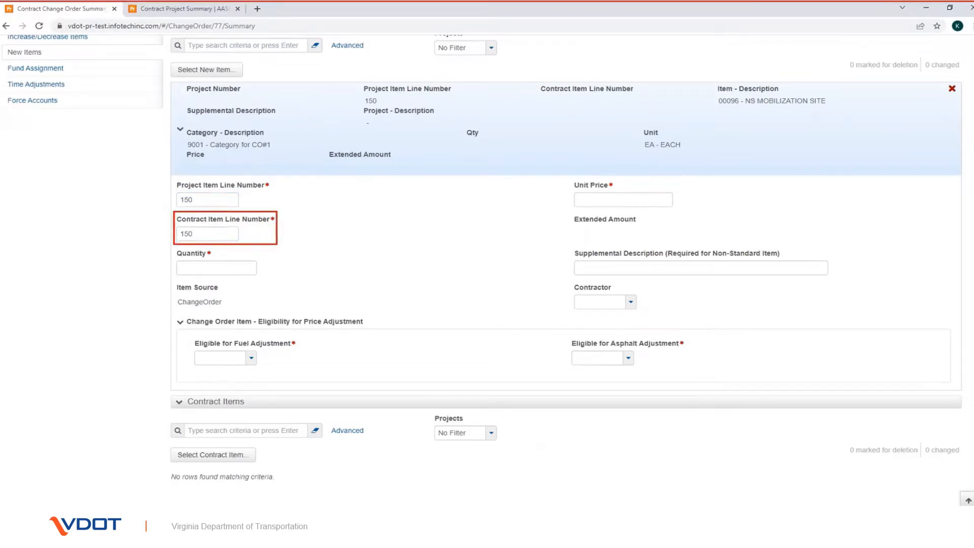
pyautogui.press('Escape')
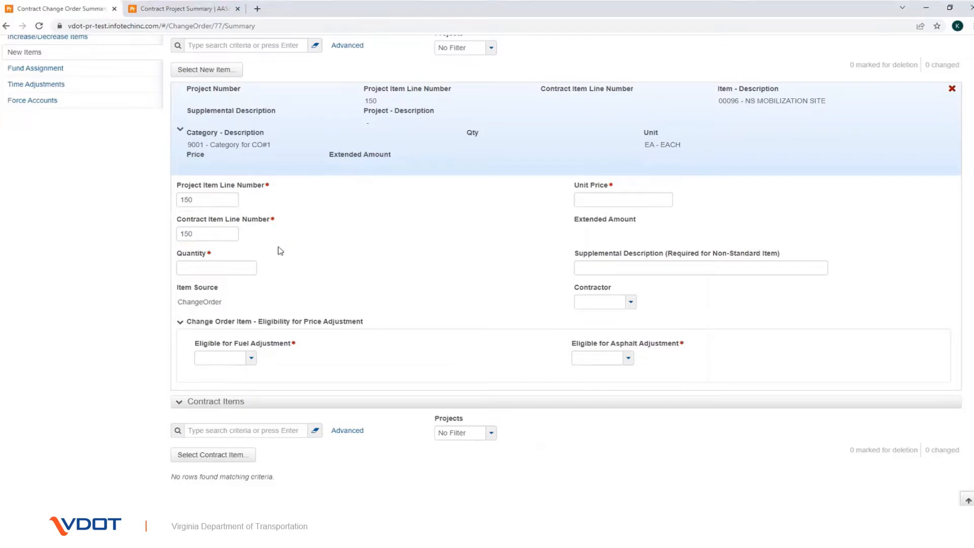
pyautogui.click(251, 264)
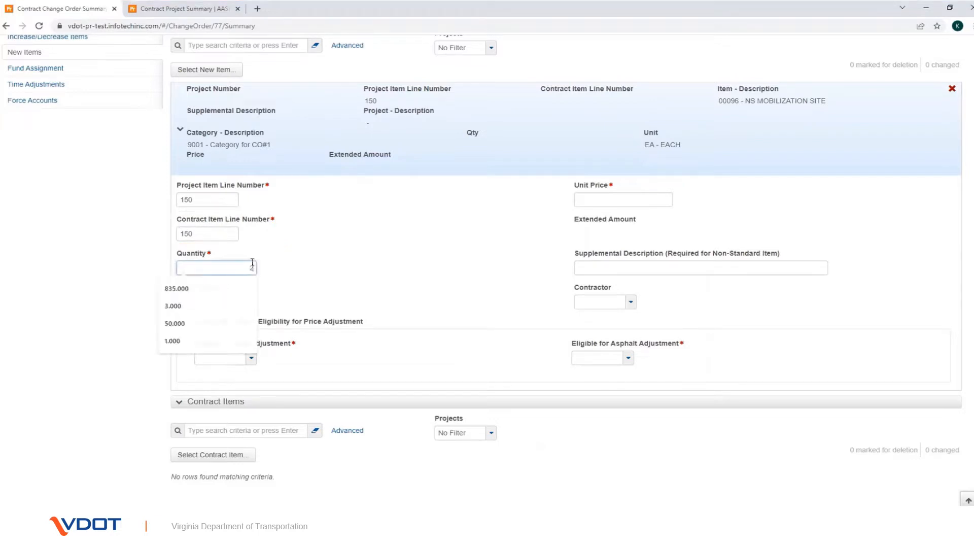
pyautogui.write('2')
pyautogui.click(315, 291)
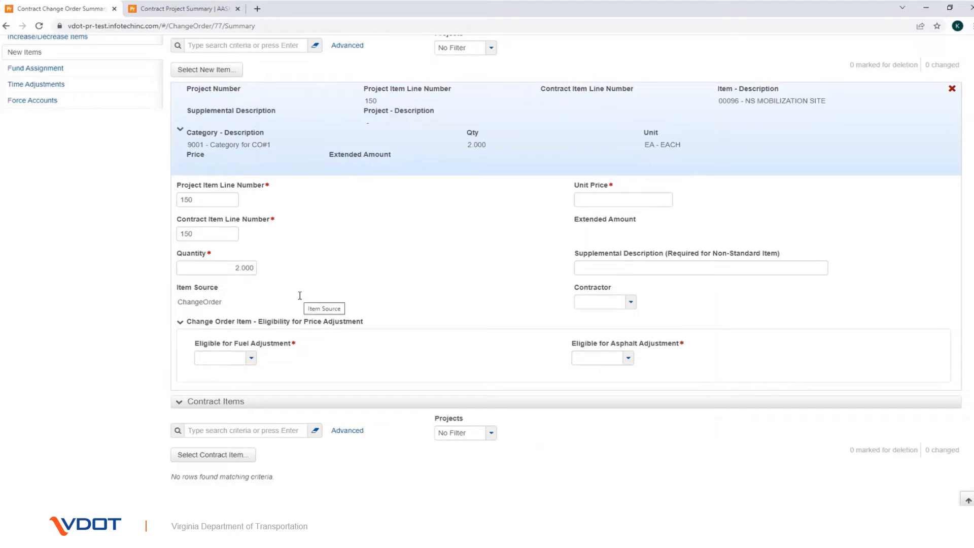
pyautogui.hotkey('ctrl', '2')
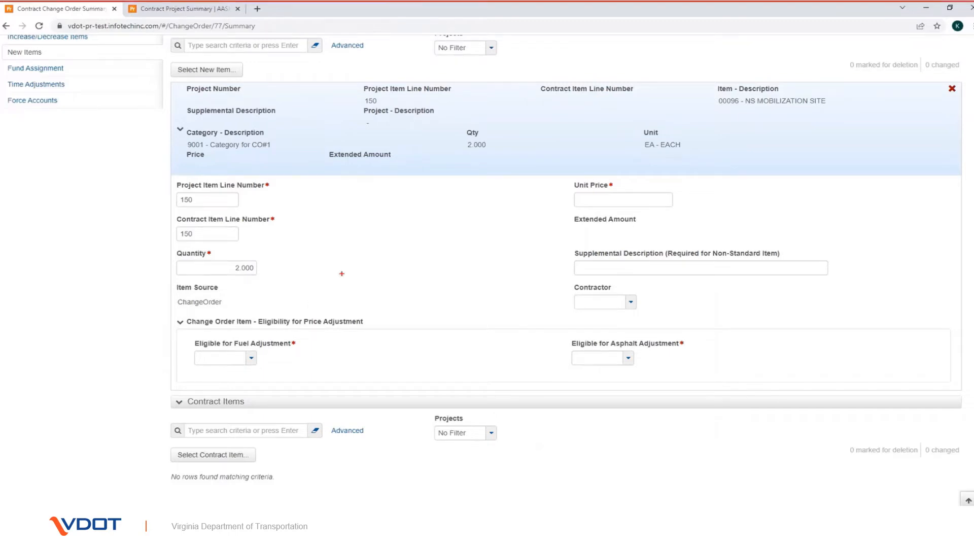
pyautogui.press('Escape')
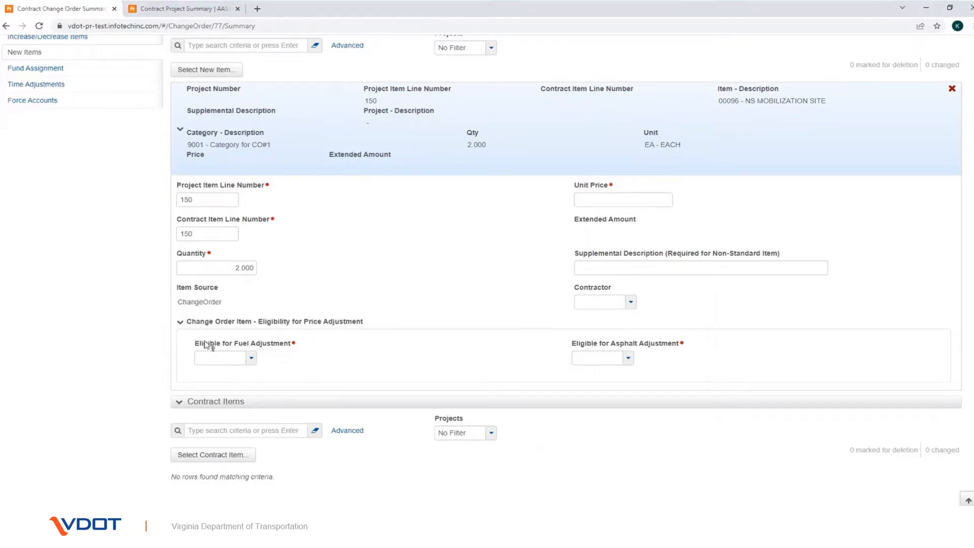
# Mark the NS MOBILIZATION SITE item as N - No for both fuel adjustment and asphalt adjustment eligibility
pyautogui.click(248, 356)
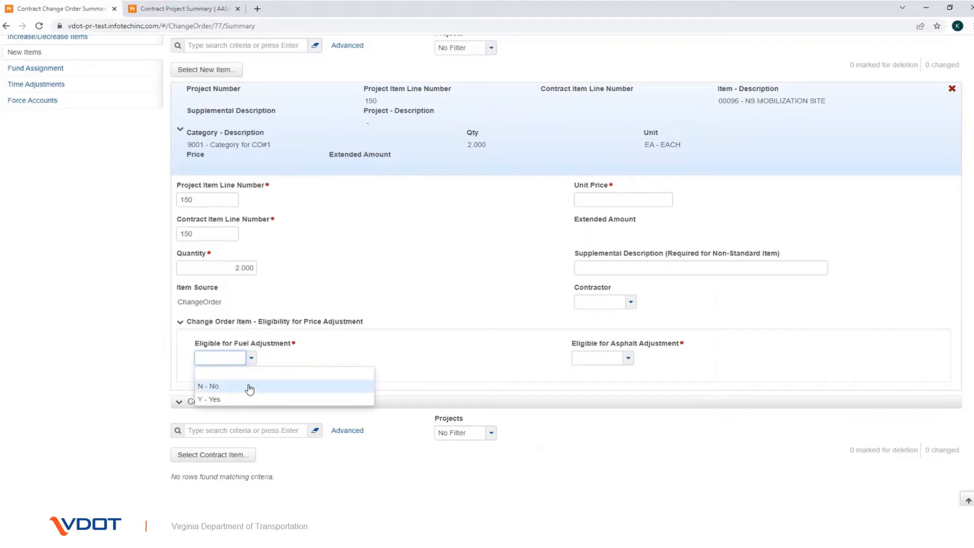
pyautogui.click(249, 389)
pyautogui.click(628, 358)
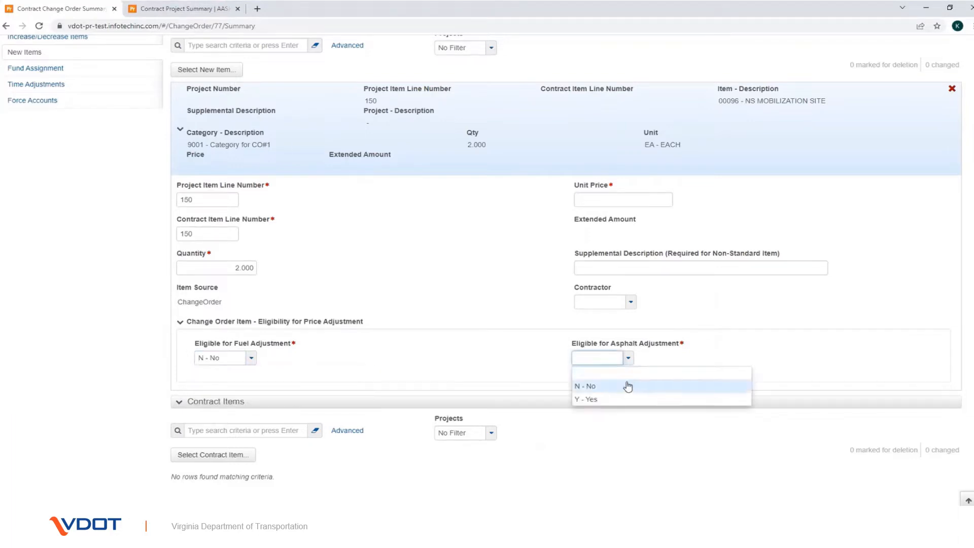
pyautogui.click(627, 387)
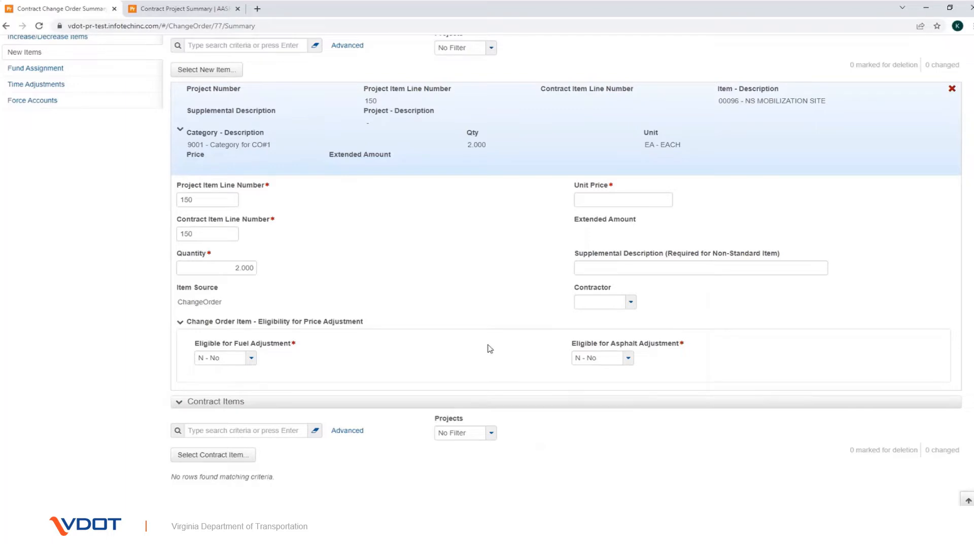
# Set the unit price of the NS MOBILIZATION SITE item to 1500
pyautogui.click(588, 197)
pyautogui.write('1500')
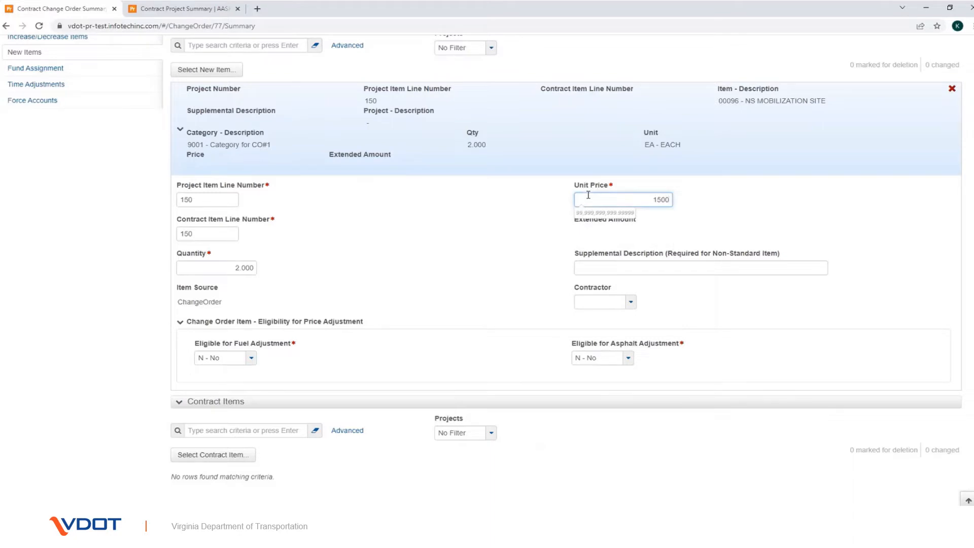
pyautogui.click(570, 224)
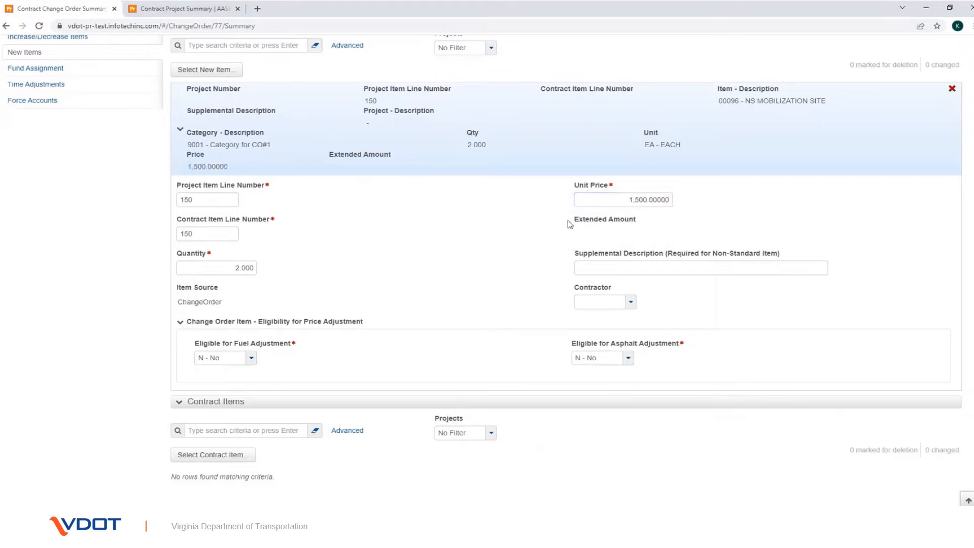
pyautogui.hotkey('ctrl', '2')
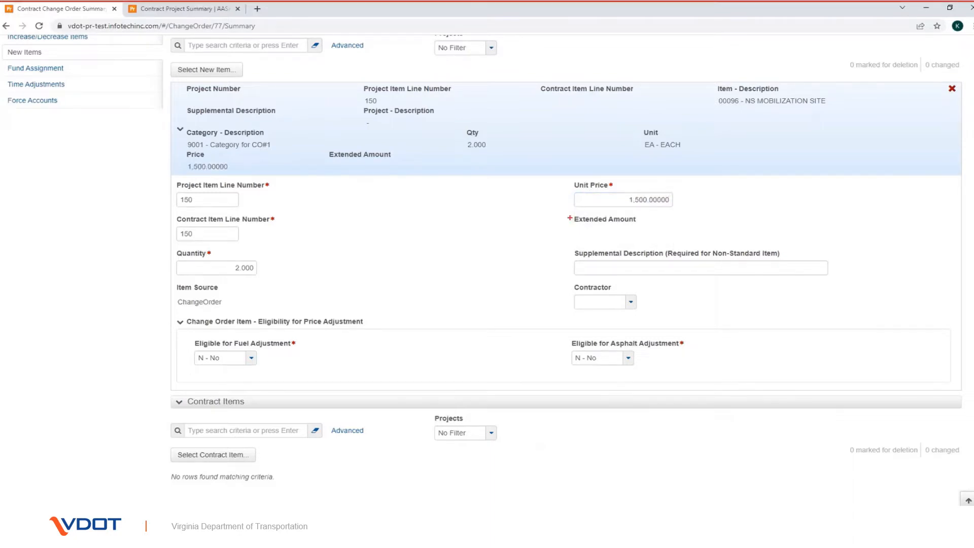
pyautogui.moveTo(569, 210); pyautogui.dragTo(704, 246)
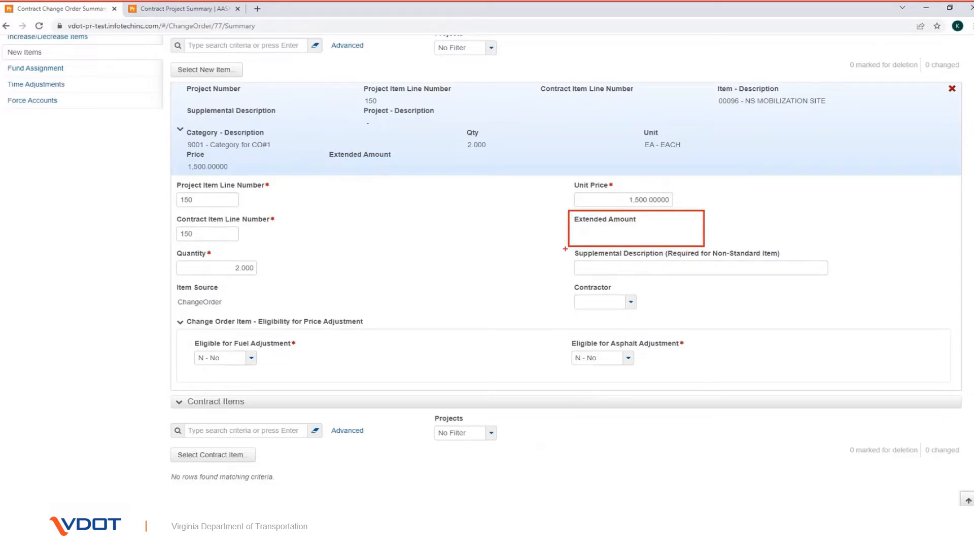
# Enter DEscr as the new item's supplemental description and assign BOXLEY MATERIALS COMPANY as its contractor
pyautogui.moveTo(565, 248); pyautogui.dragTo(845, 284)
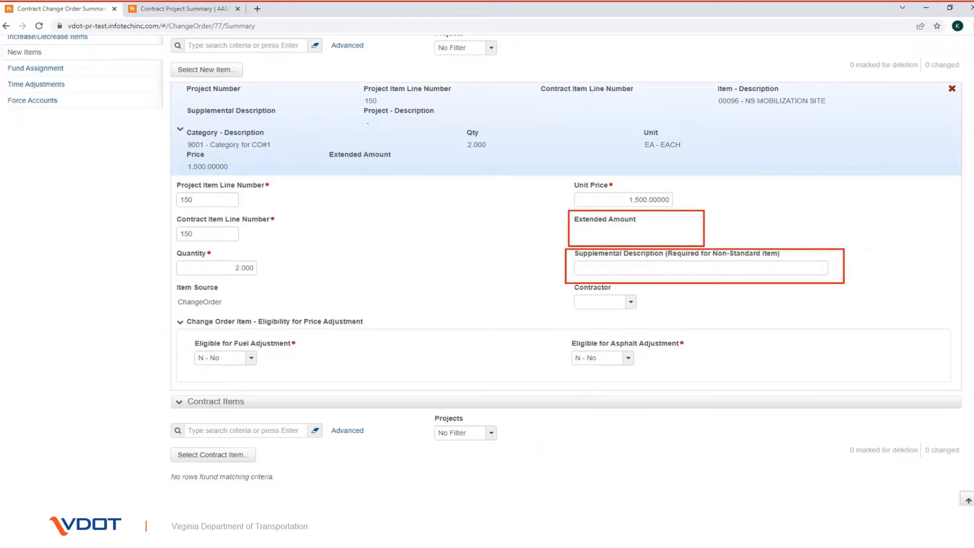
pyautogui.click(805, 270)
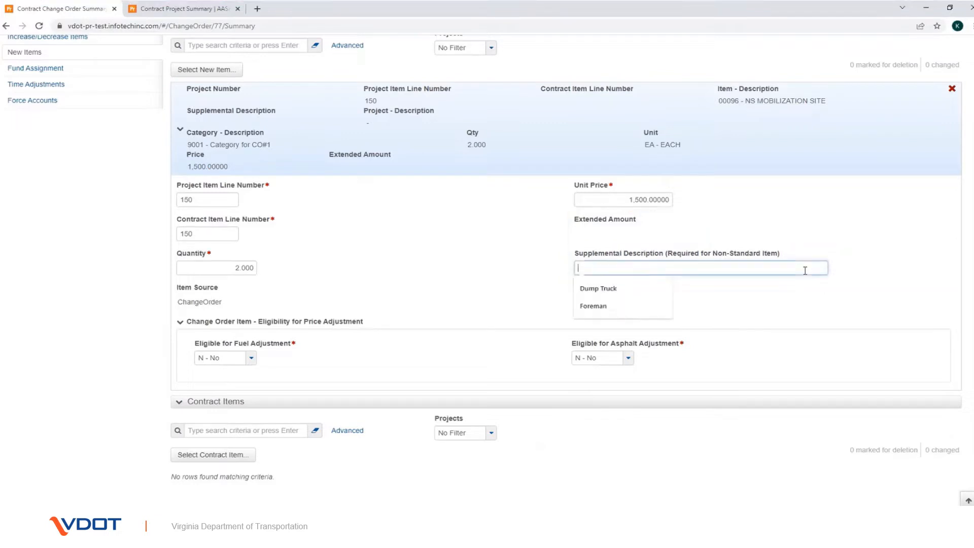
pyautogui.write('DEscr')
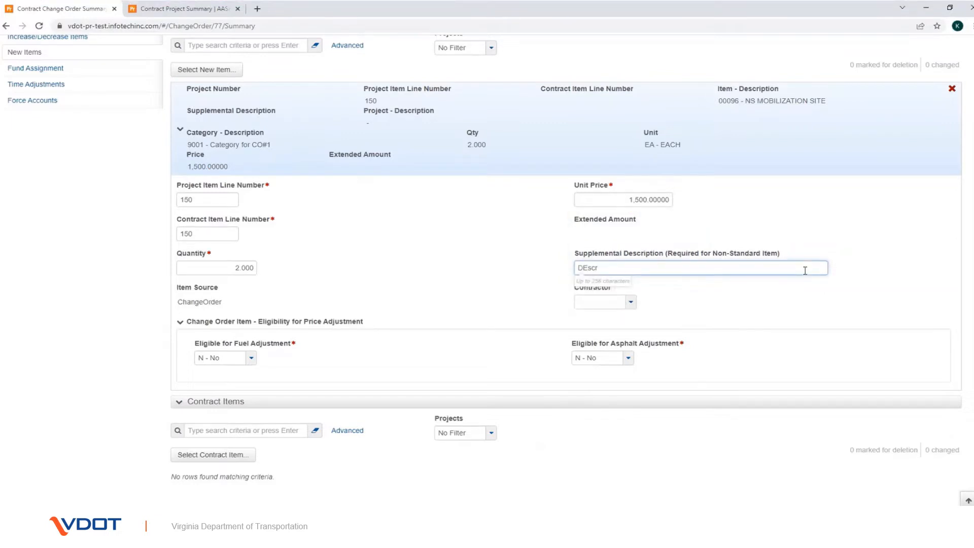
pyautogui.click(824, 284)
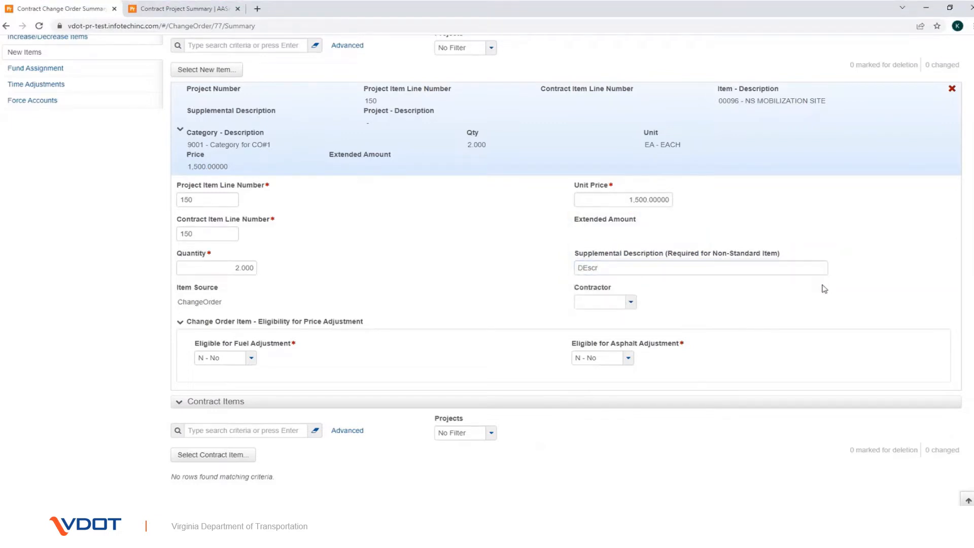
pyautogui.click(632, 303)
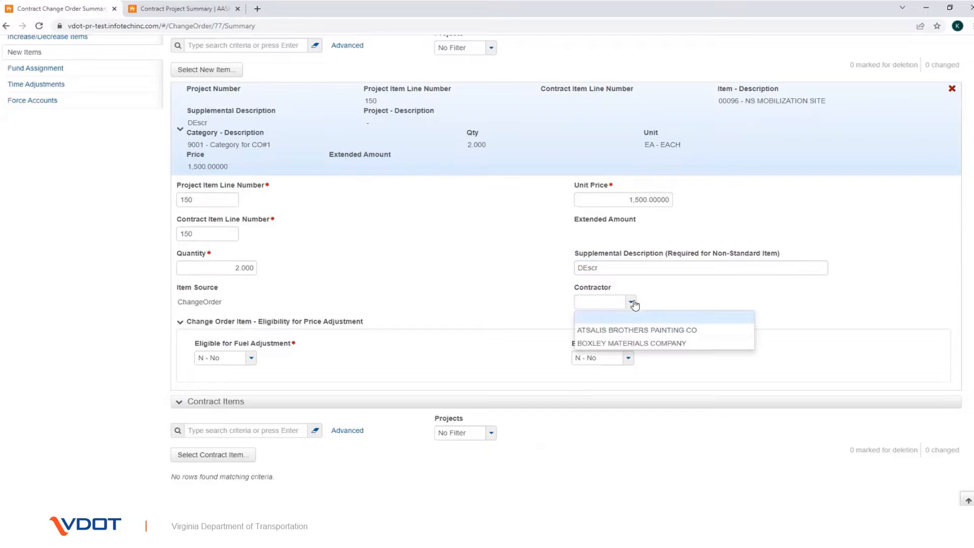
pyautogui.click(639, 344)
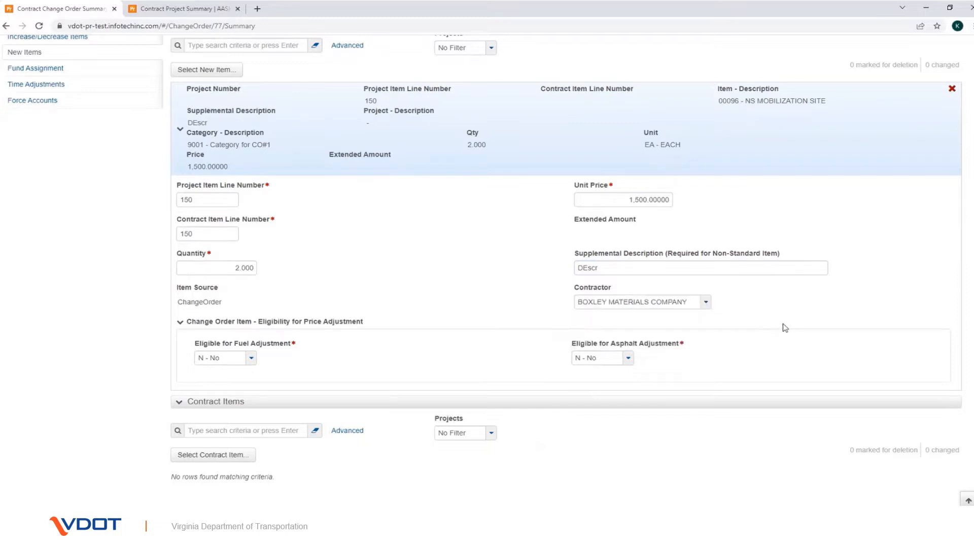
# Save the change order and collapse the NS MOBILIZATION SITE item's details
pyautogui.scroll(3, 786, 327)
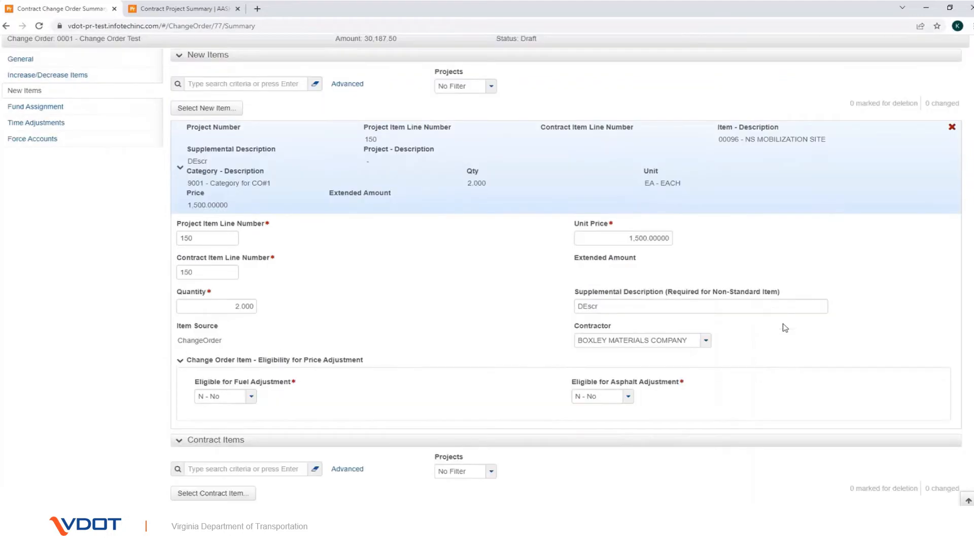
pyautogui.click(915, 80)
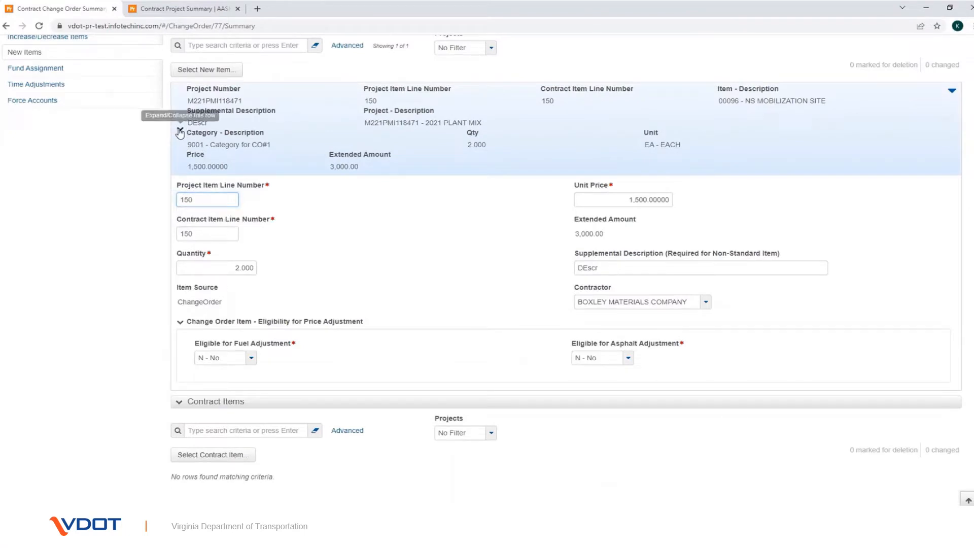
pyautogui.click(180, 131)
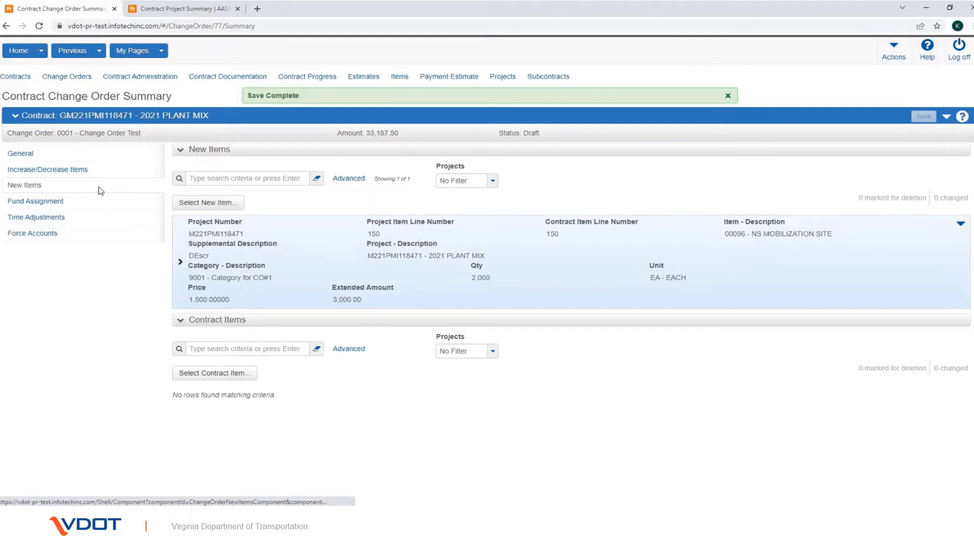
# Add existing contract item 0090, 16523 FLEXIBLE PAVEMENT PLANING ABOVE 2" - 4", to the change order under category 9001, Category for CO#1
pyautogui.click(223, 375)
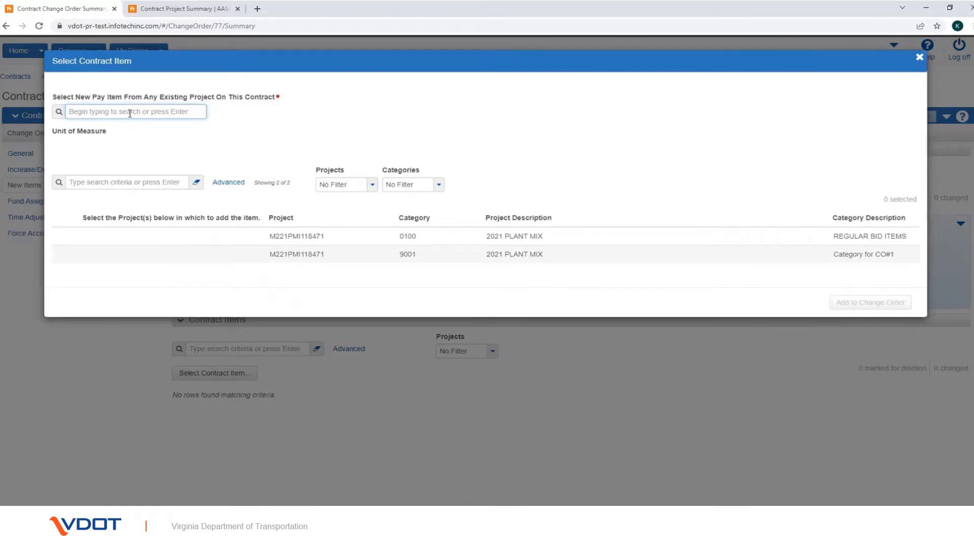
pyautogui.write('00')
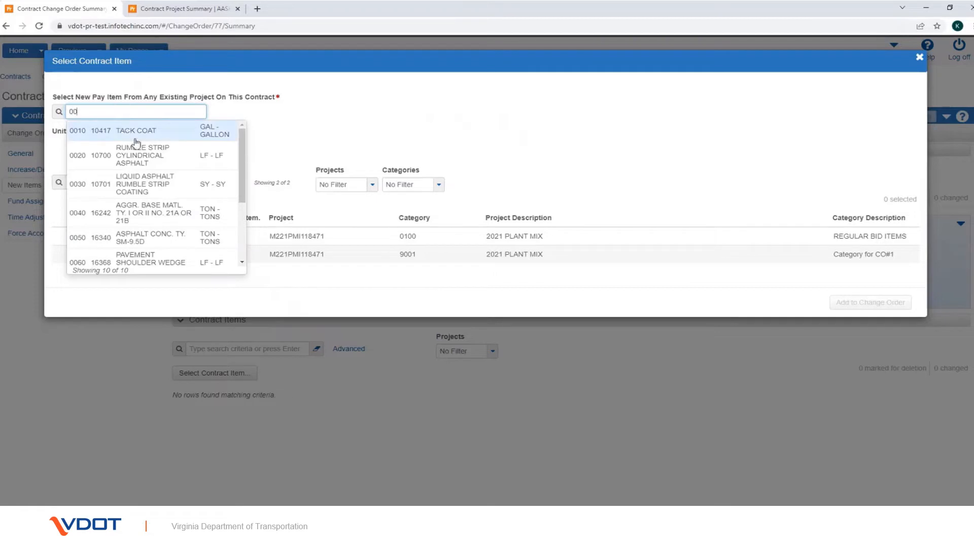
pyautogui.scroll(-3, 147, 198)
pyautogui.click(152, 223)
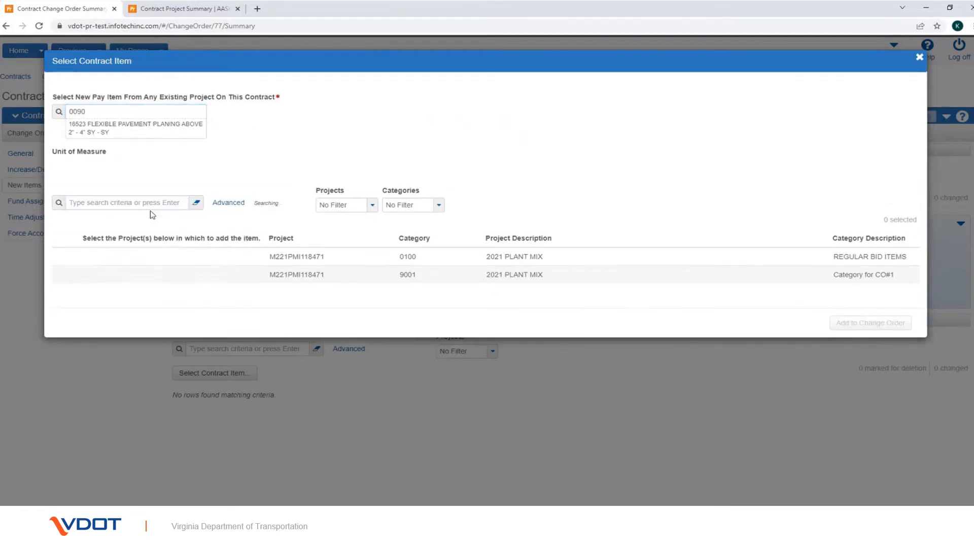
pyautogui.click(288, 263)
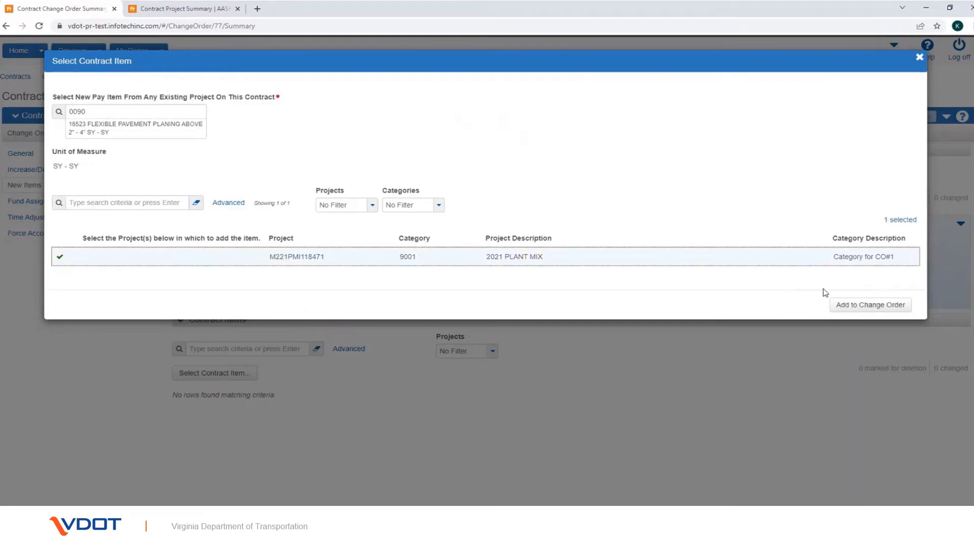
pyautogui.click(858, 311)
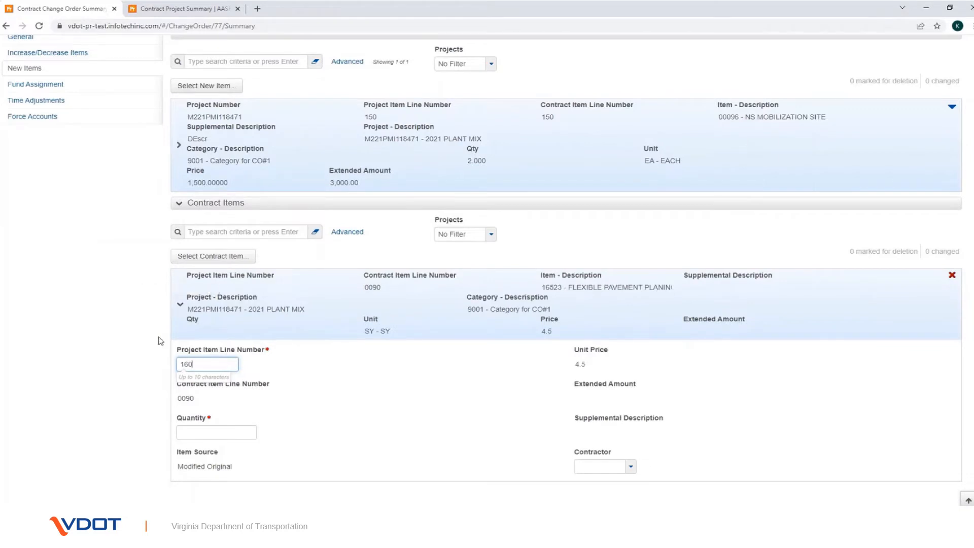
# Set the added flexible pavement planing item's project item line number to 160 and its quantity to 5
pyautogui.click(167, 368)
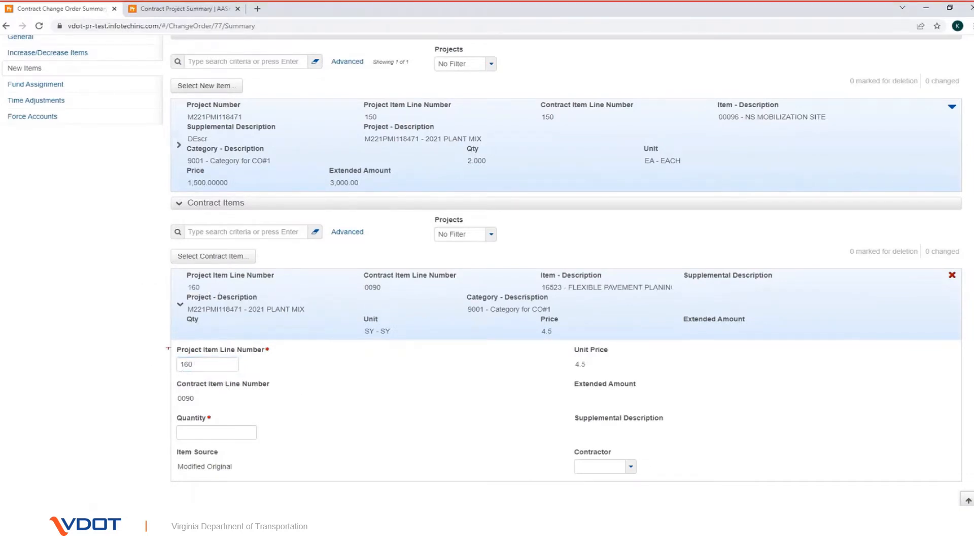
pyautogui.moveTo(172, 344); pyautogui.dragTo(285, 377)
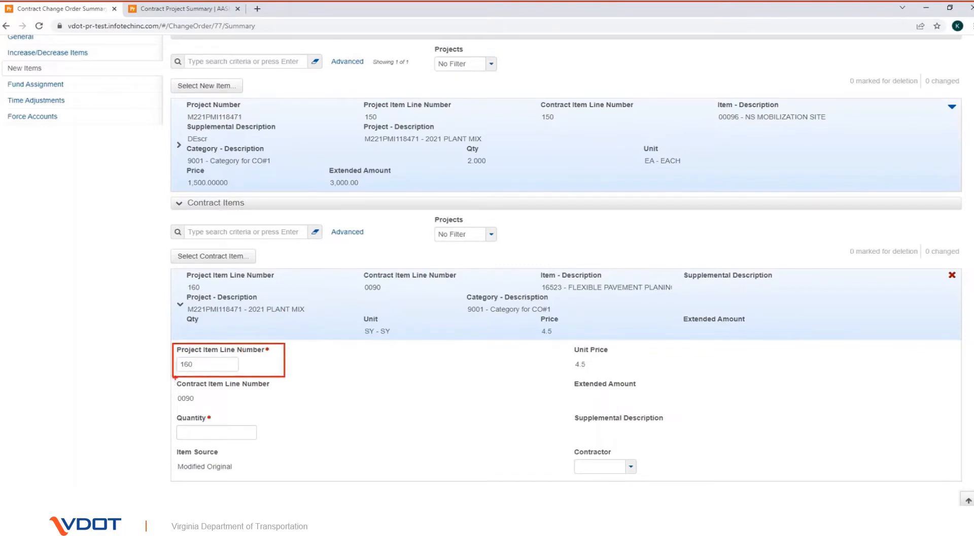
pyautogui.moveTo(175, 377)
pyautogui.mouseDown()
pyautogui.moveTo(187, 395)
pyautogui.moveTo(286, 408)
pyautogui.mouseUp()
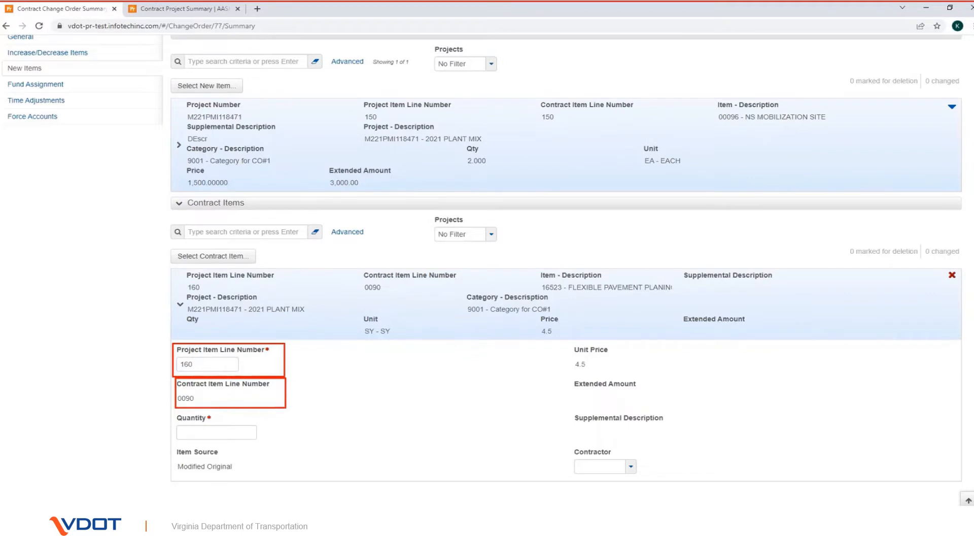
pyautogui.press('Escape')
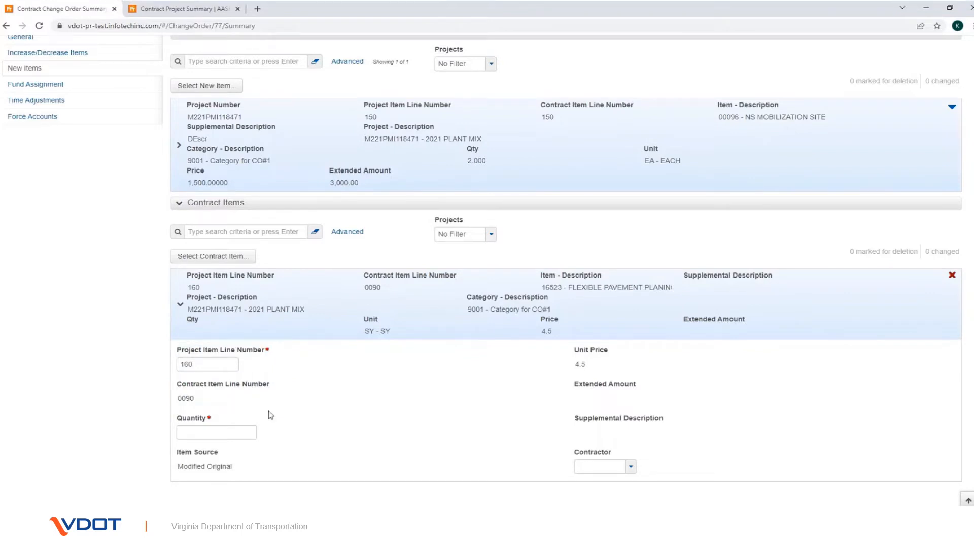
pyautogui.click(247, 433)
pyautogui.write('5')
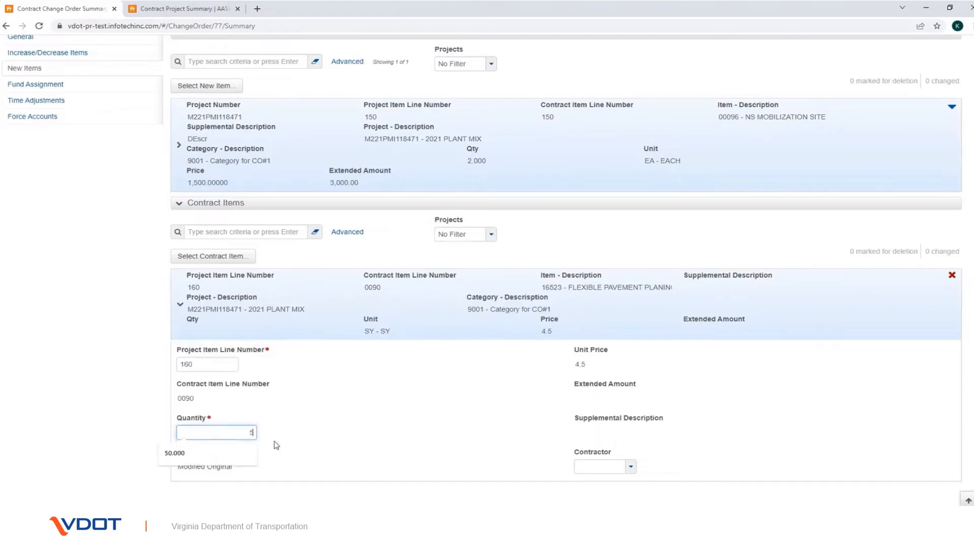
pyautogui.click(291, 447)
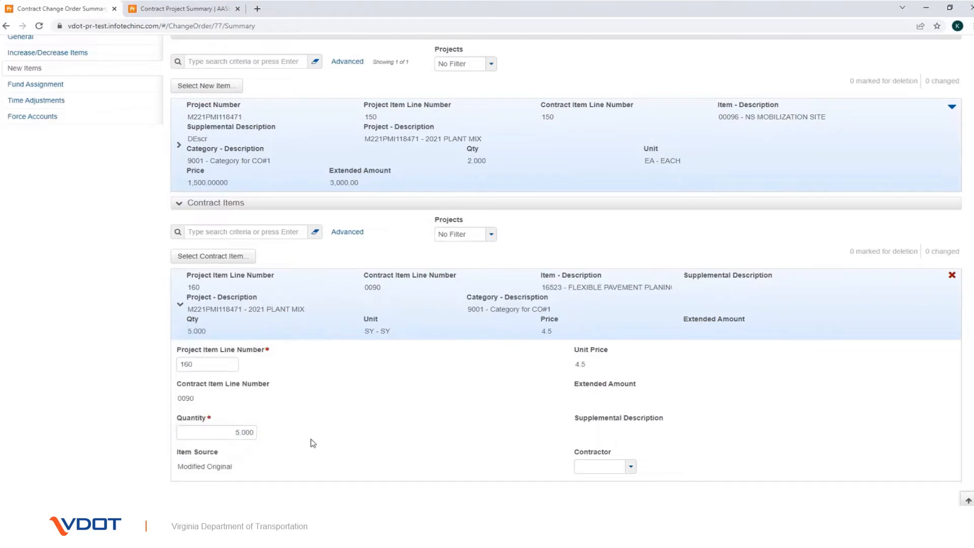
pyautogui.hotkey('ctrl', '2')
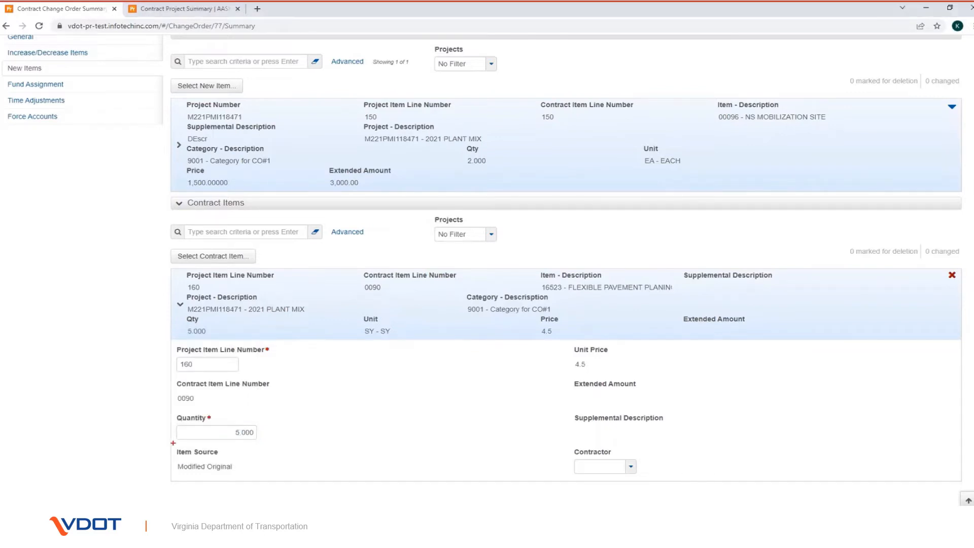
pyautogui.moveTo(173, 444); pyautogui.dragTo(238, 479)
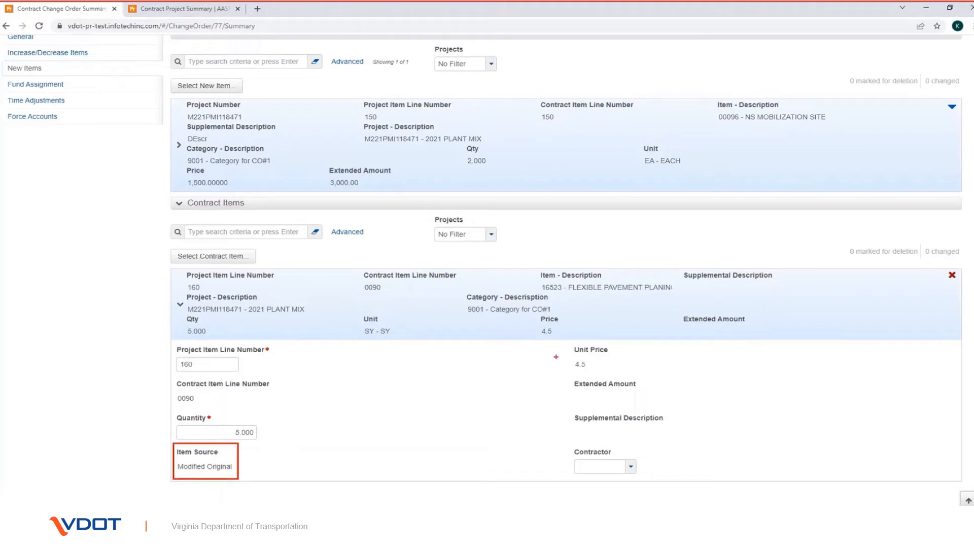
pyautogui.moveTo(563, 342); pyautogui.dragTo(621, 369)
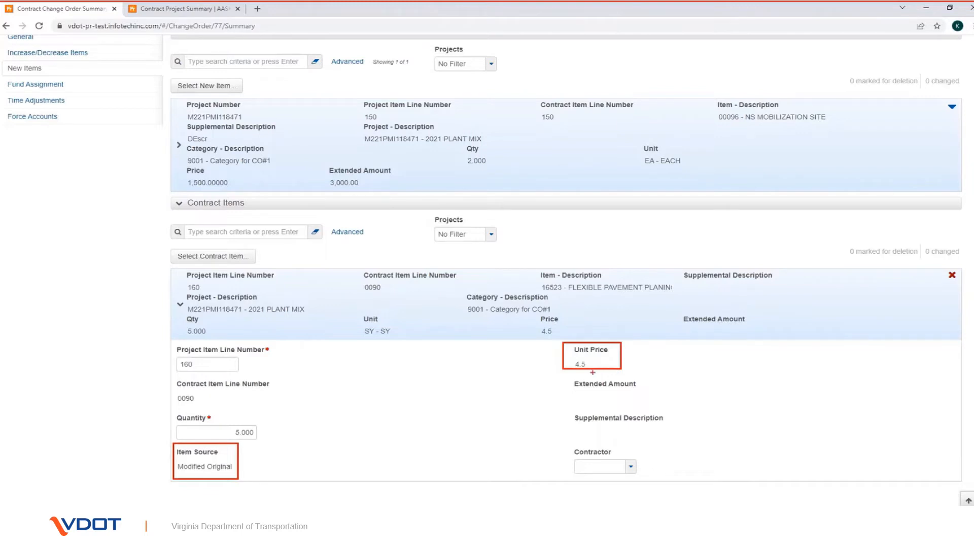
pyautogui.moveTo(565, 374); pyautogui.dragTo(652, 408)
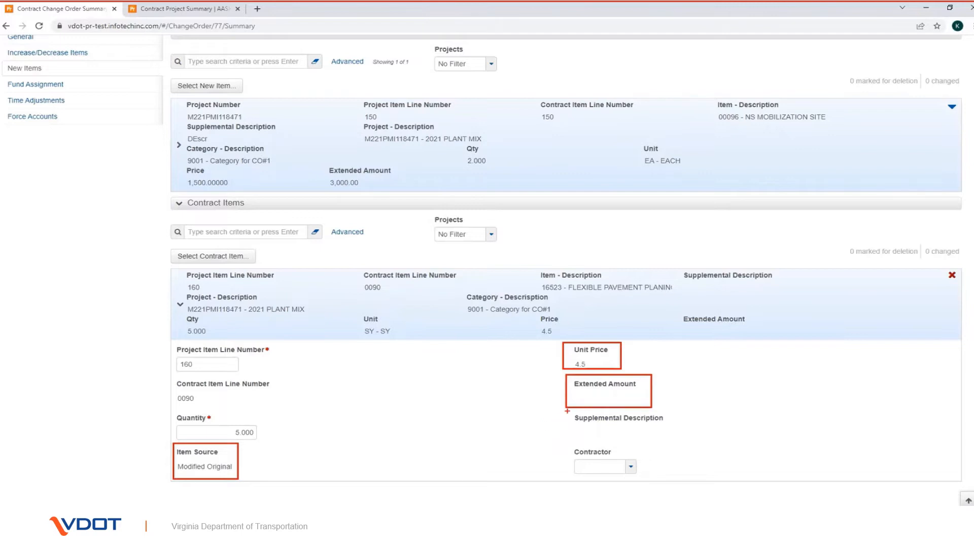
pyautogui.moveTo(569, 410); pyautogui.dragTo(677, 439)
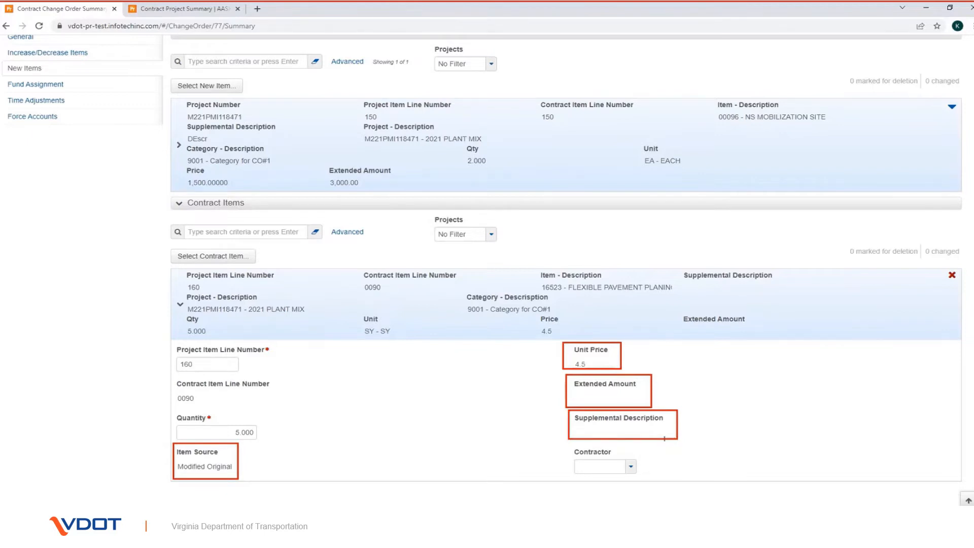
# Assign BOXLEY MATERIALS COMPANY as the flexible pavement planing item's contractor and save the change order
pyautogui.click(631, 466)
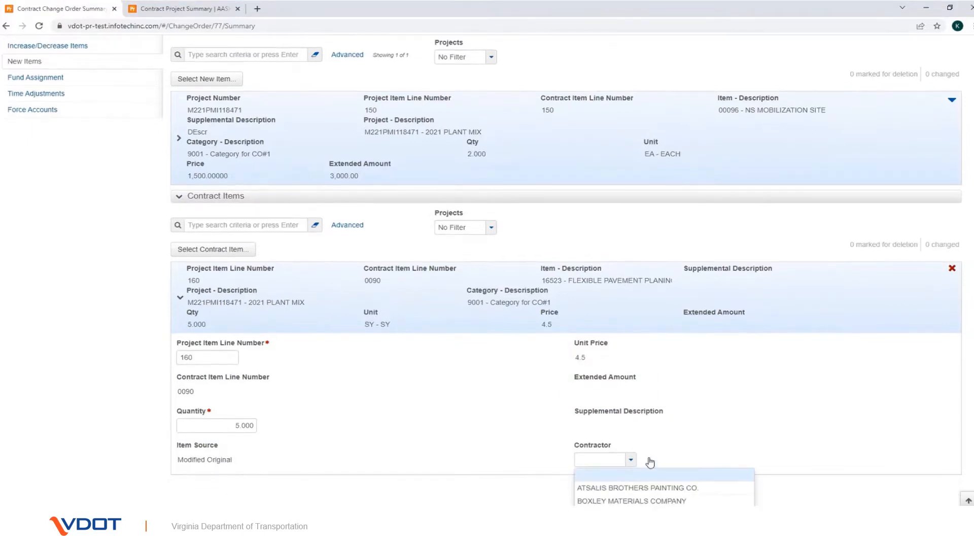
pyautogui.click(654, 501)
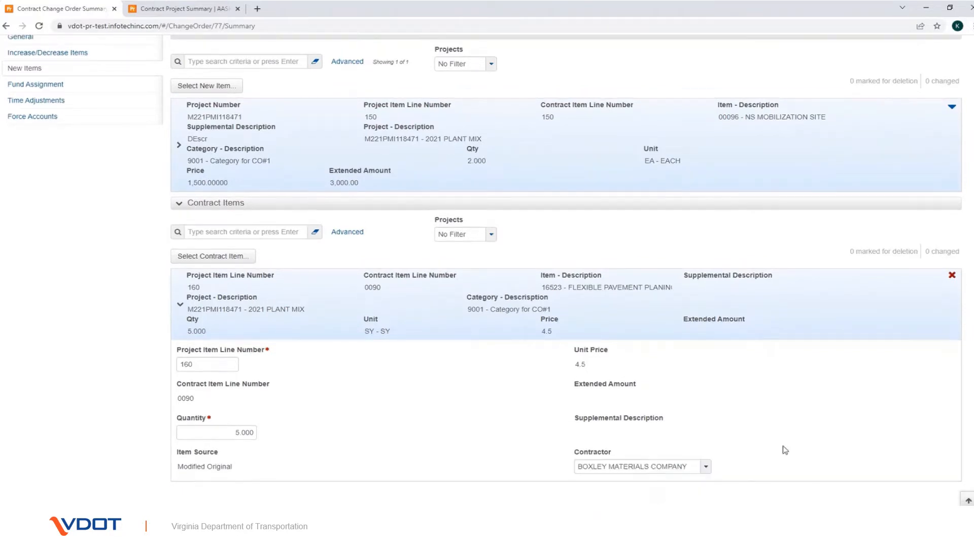
pyautogui.scroll(2, 886, 433)
pyautogui.click(915, 99)
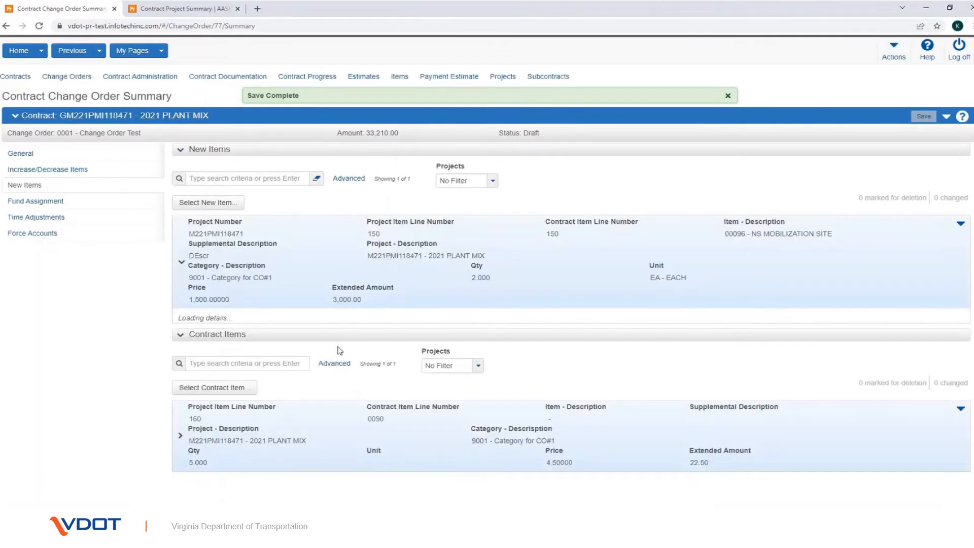
pyautogui.scroll(-7, 266, 357)
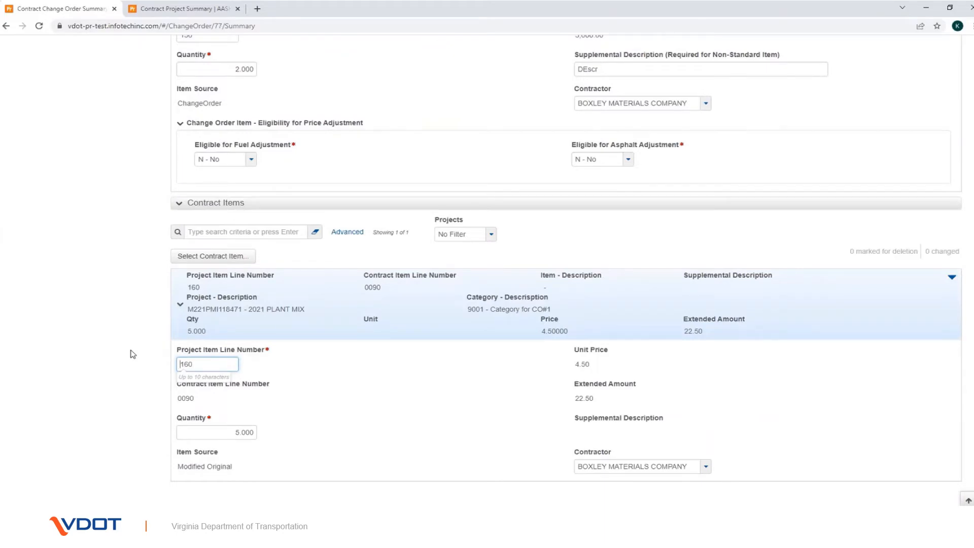
pyautogui.scroll(5, 133, 355)
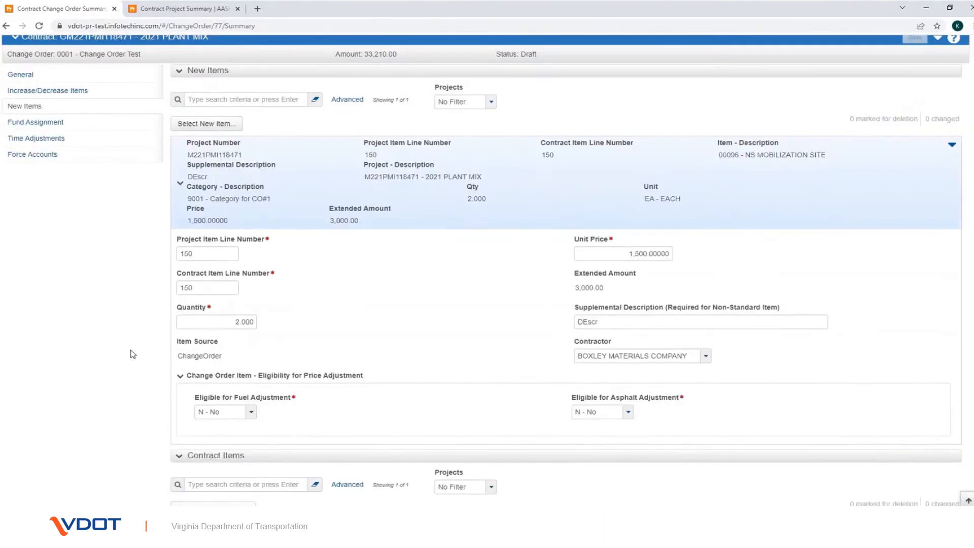
pyautogui.scroll(2, 132, 354)
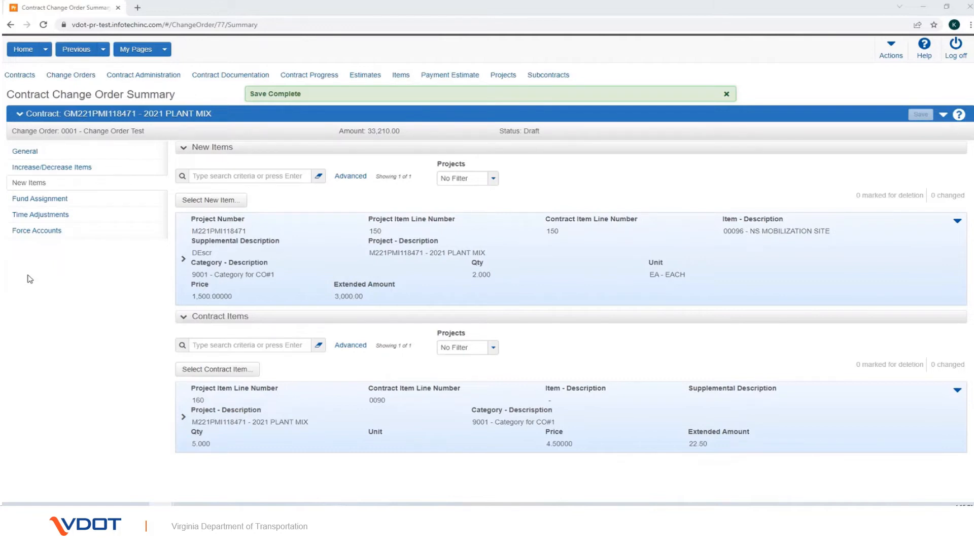
# Add a time adjustment to the change order for contract time 00 DT, the NOVEMBER 15, 2021 completion date
pyautogui.click(31, 218)
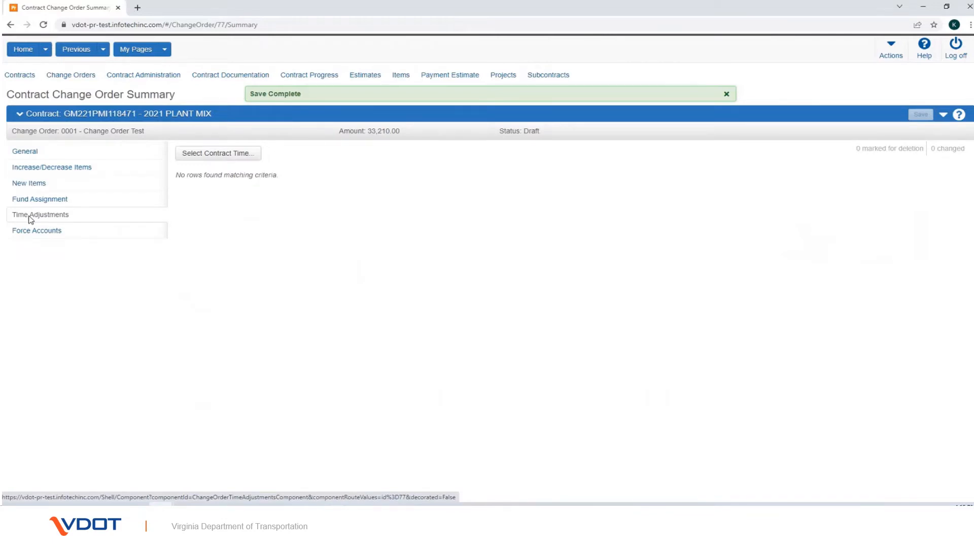
pyautogui.click(207, 154)
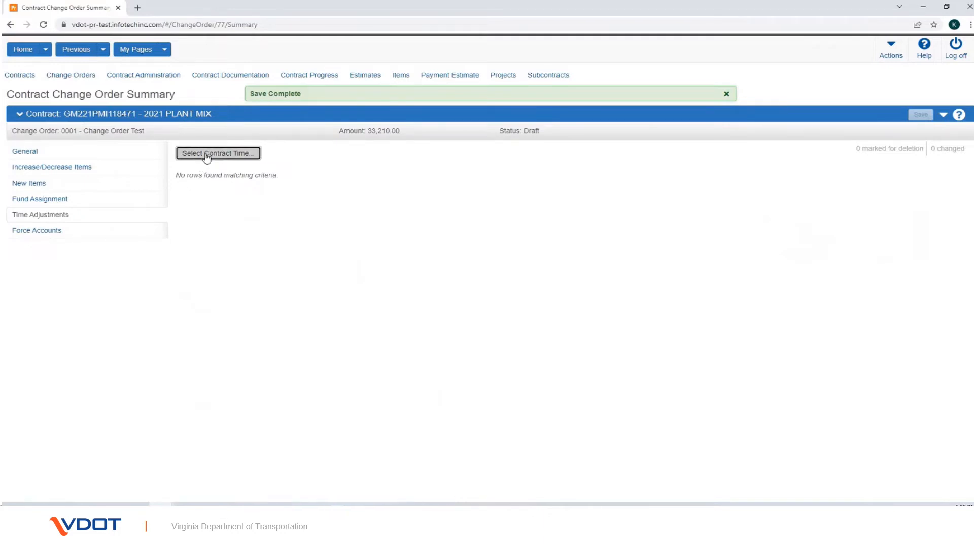
pyautogui.click(220, 136)
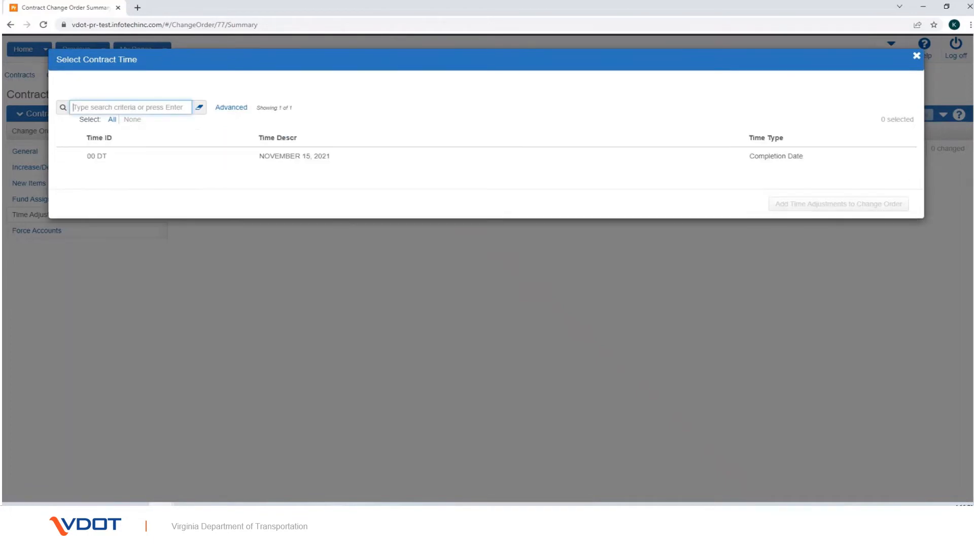
pyautogui.click(93, 159)
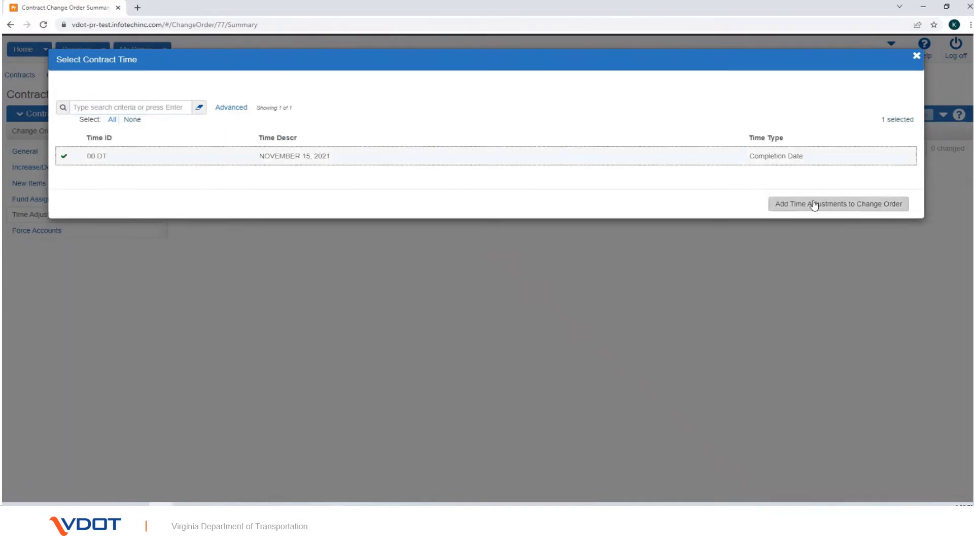
pyautogui.click(829, 206)
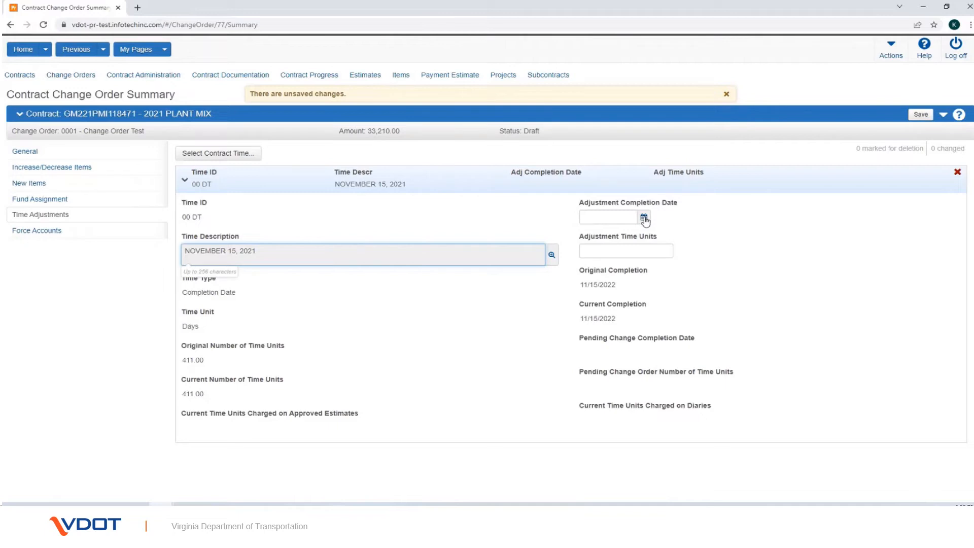
pyautogui.click(473, 322)
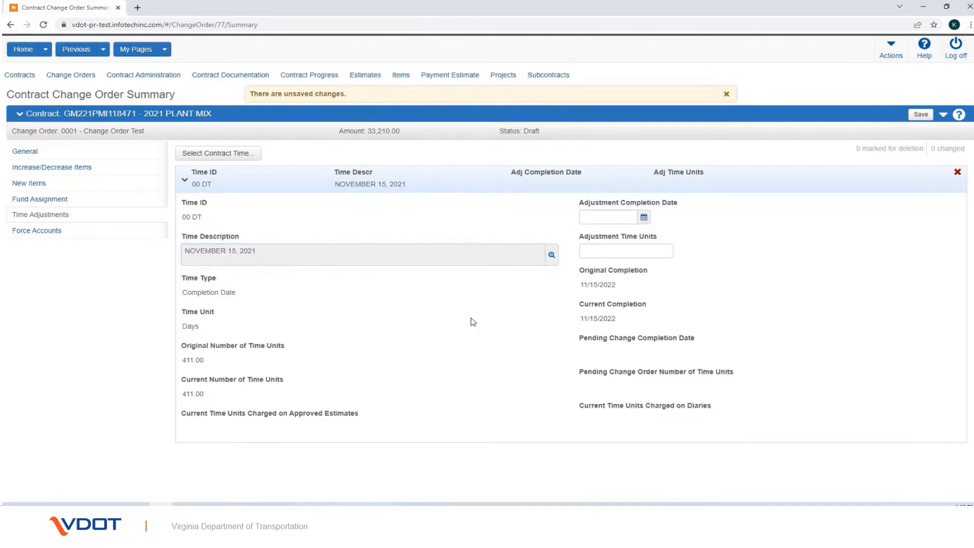
pyautogui.moveTo(175, 269); pyautogui.dragTo(250, 306)
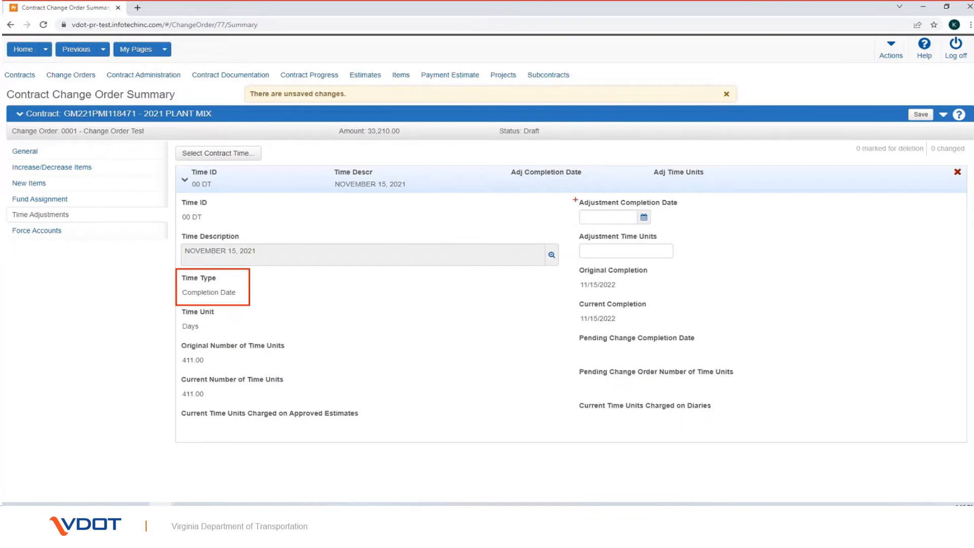
pyautogui.moveTo(575, 199)
pyautogui.mouseDown()
pyautogui.moveTo(586, 219)
pyautogui.moveTo(690, 265)
pyautogui.mouseUp()
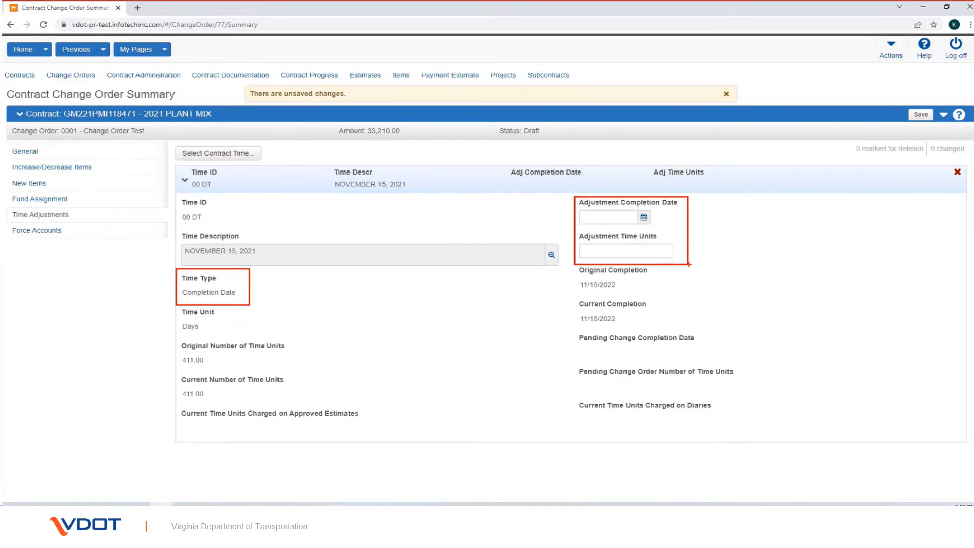
pyautogui.press('Escape')
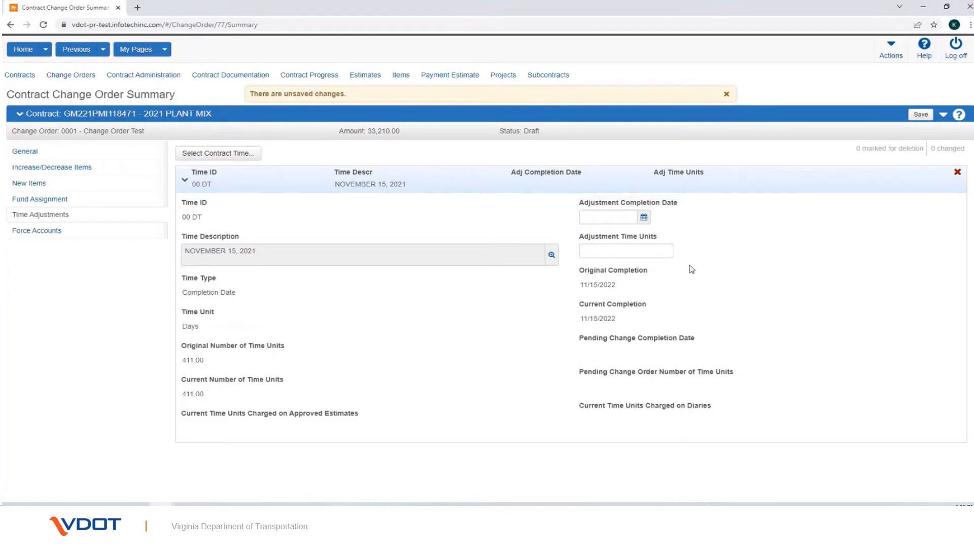
# Set the time adjustment's Adjustment Time Units to 45, save the change order, and expand the saved adjustment's details
pyautogui.click(664, 250)
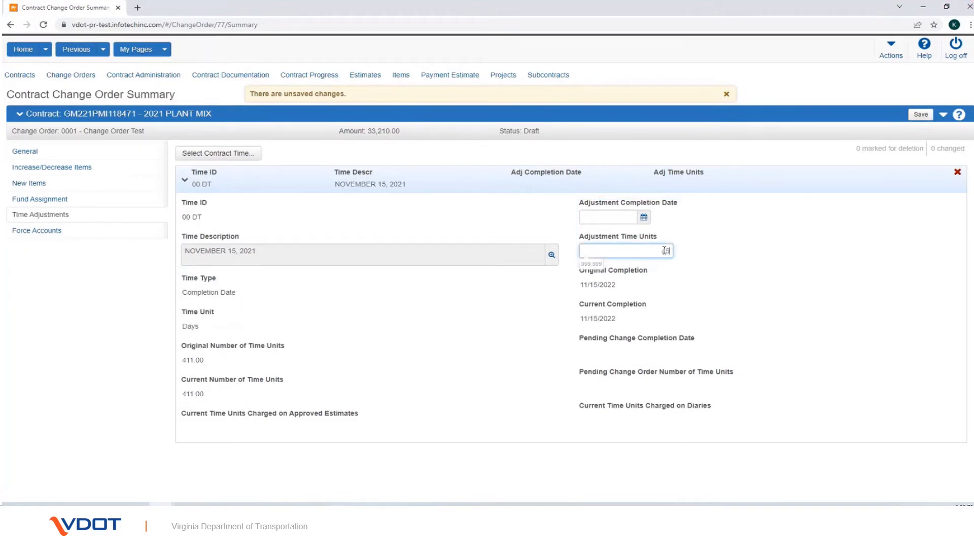
pyautogui.write('45')
pyautogui.click(724, 275)
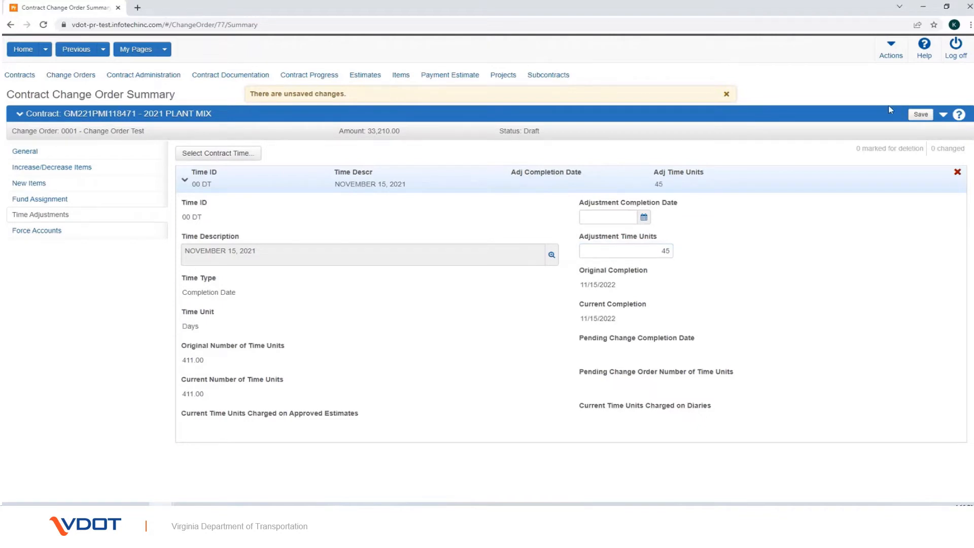
pyautogui.click(920, 116)
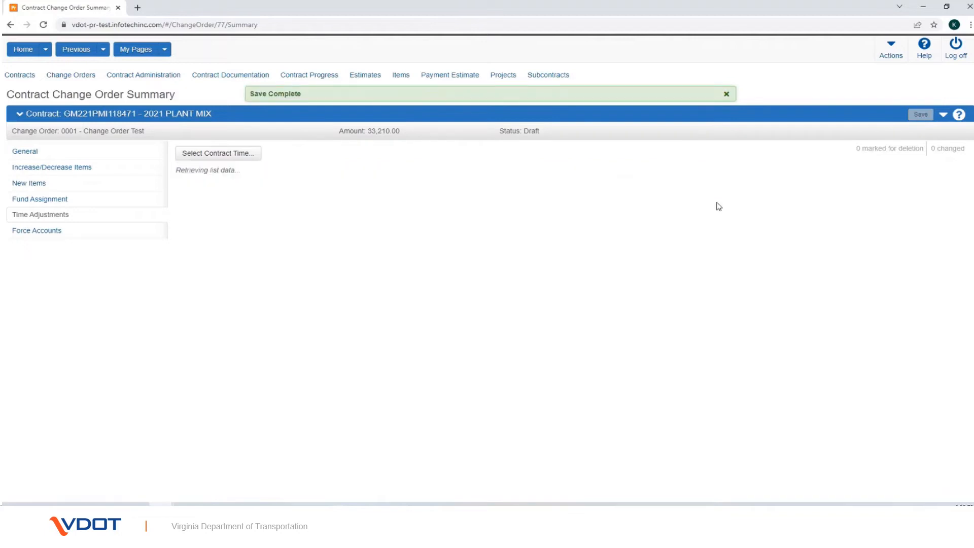
pyautogui.click(423, 188)
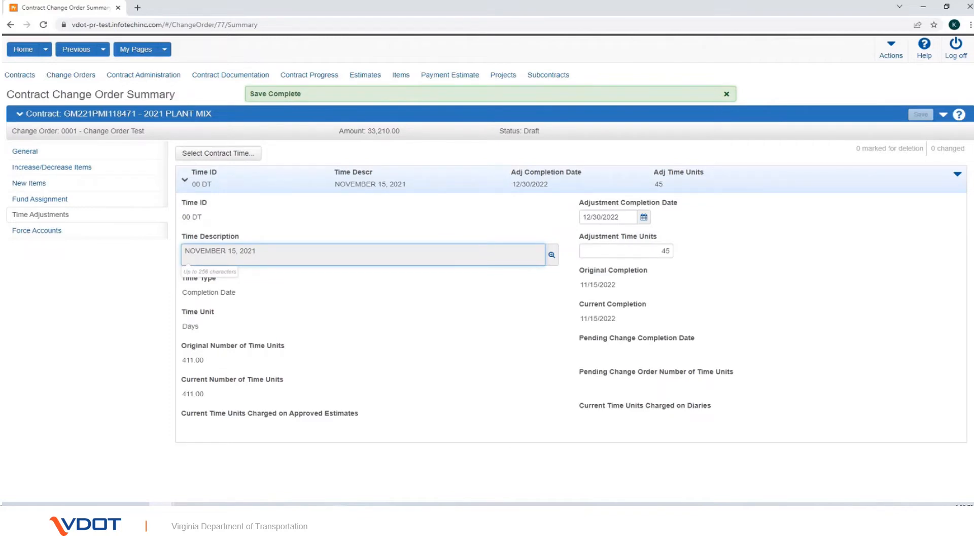
pyautogui.moveTo(557, 193); pyautogui.dragTo(704, 262)
pyautogui.moveTo(242, 82)
pyautogui.mouseDown()
pyautogui.moveTo(318, 102)
pyautogui.moveTo(812, 148)
pyautogui.mouseUp()
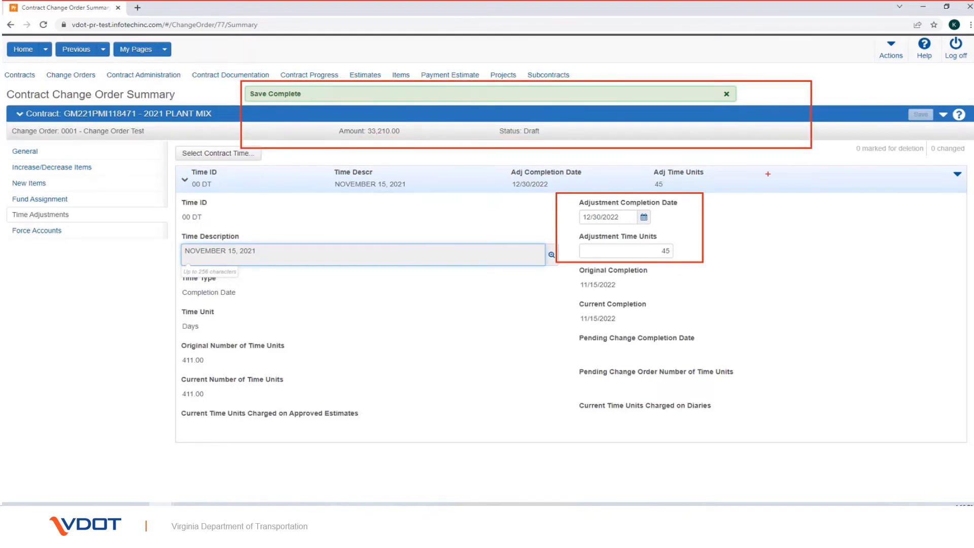
pyautogui.press('Escape')
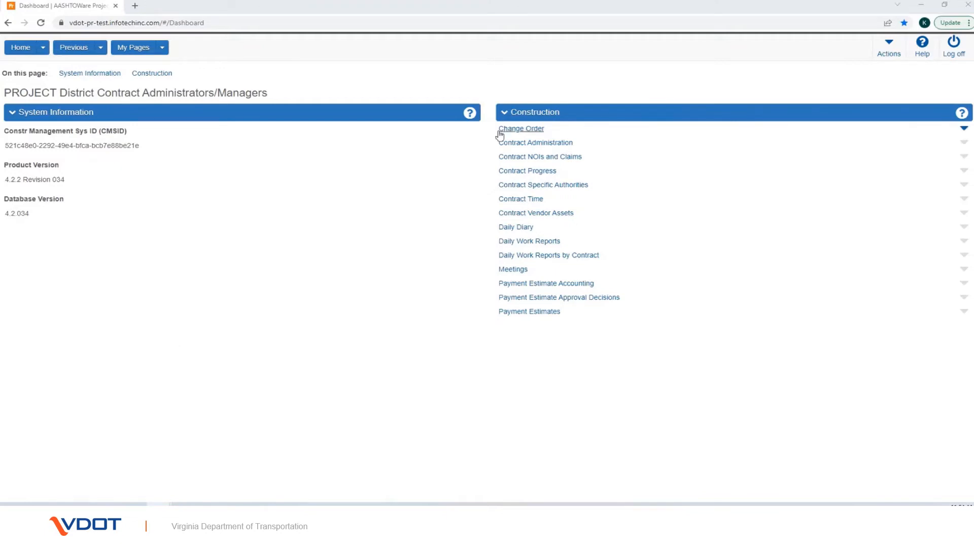
# Open the Change Order Overview with the change orders matching 8471
pyautogui.click(530, 133)
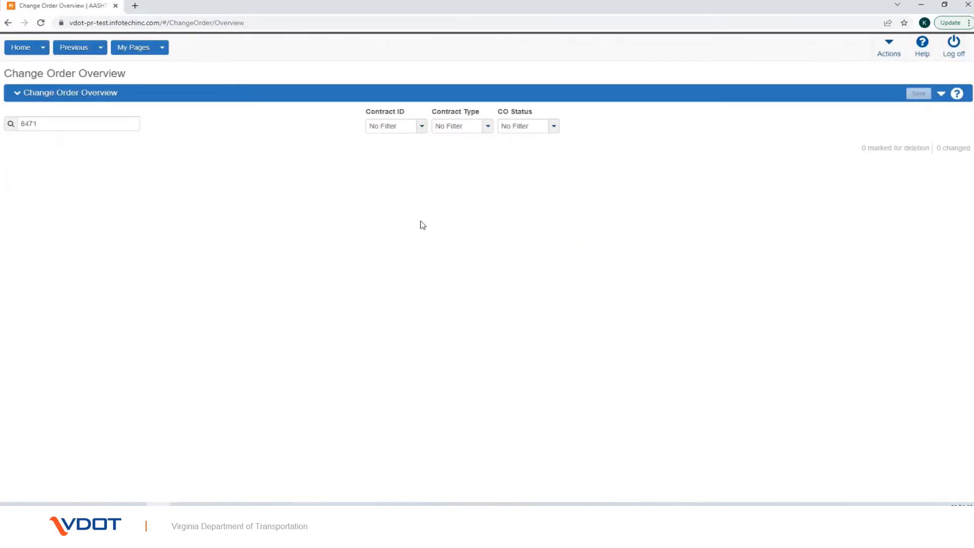
pyautogui.click(64, 124)
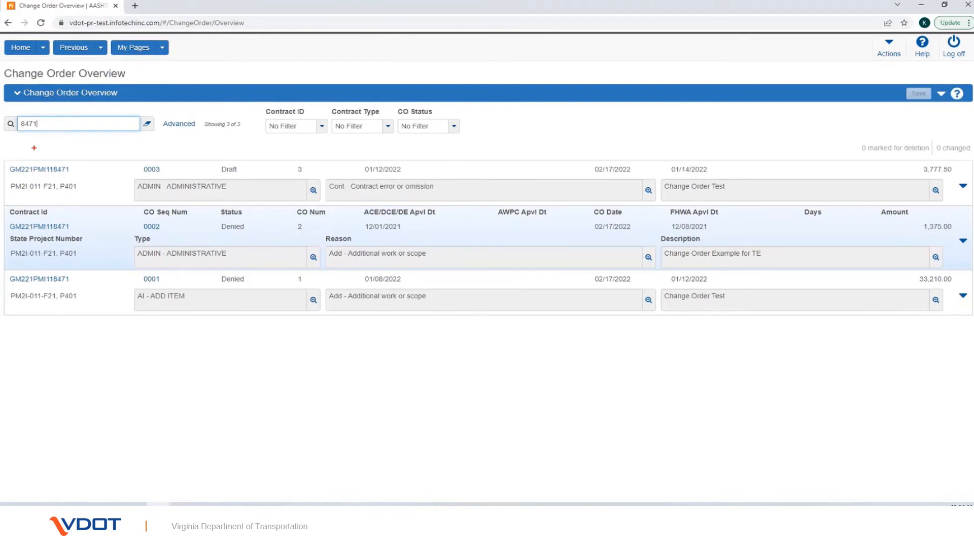
pyautogui.moveTo(0, 151)
pyautogui.mouseDown()
pyautogui.moveTo(808, 287)
pyautogui.moveTo(973, 337)
pyautogui.mouseUp()
pyautogui.press('Escape')
pyautogui.hotkey('ctrl', '2')
pyautogui.moveTo(206, 157)
pyautogui.mouseDown()
pyautogui.moveTo(230, 181)
pyautogui.moveTo(278, 194)
pyautogui.mouseUp()
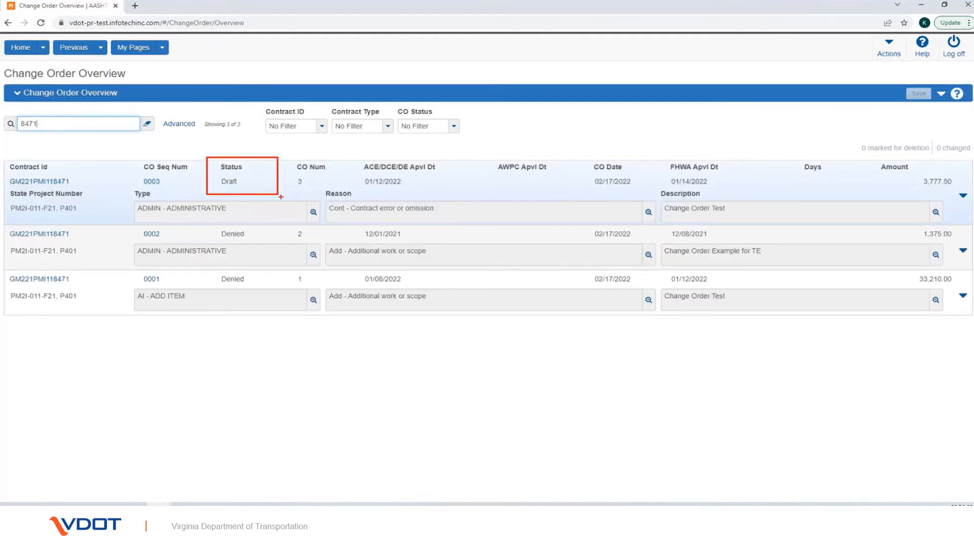
pyautogui.press('Escape')
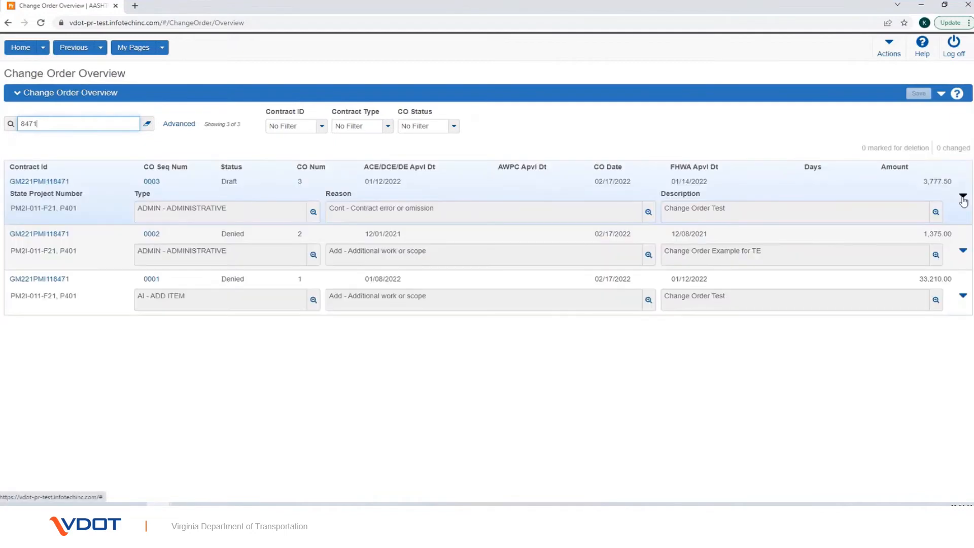
# Submit draft change order 0003 of contract GM221PMI118471 for approval
pyautogui.click(963, 197)
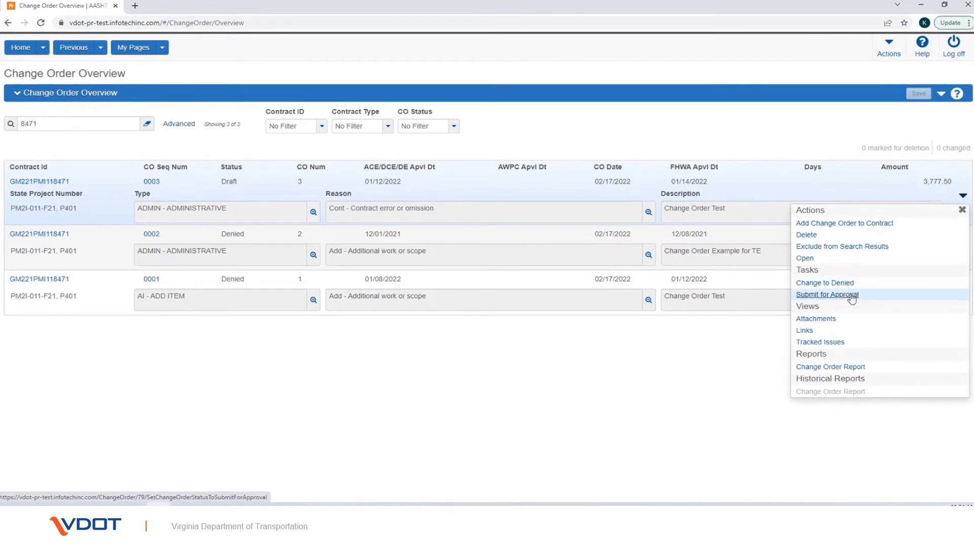
pyautogui.click(852, 296)
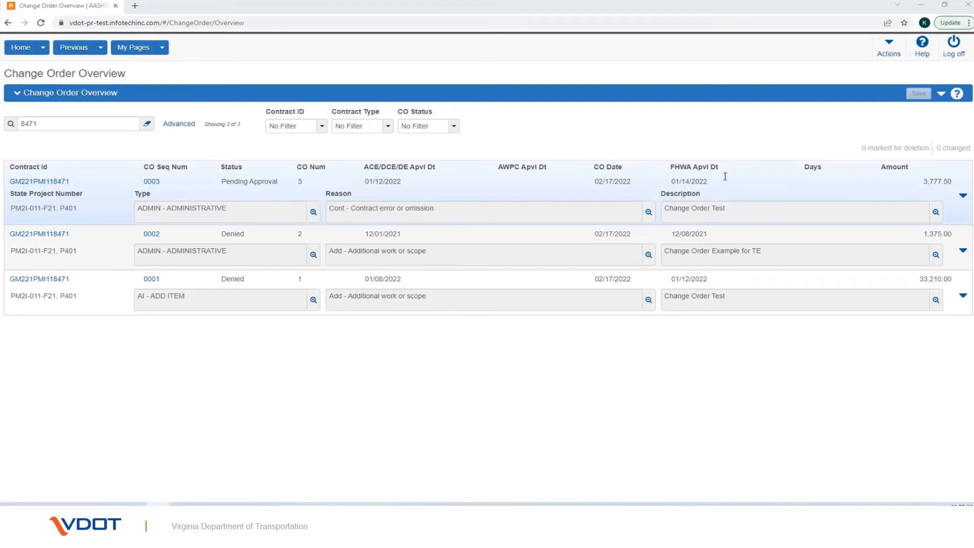
# Approve pending change order 0003 of contract GM221PMI118471 with "Comments" as the approval decision comments
pyautogui.click(963, 197)
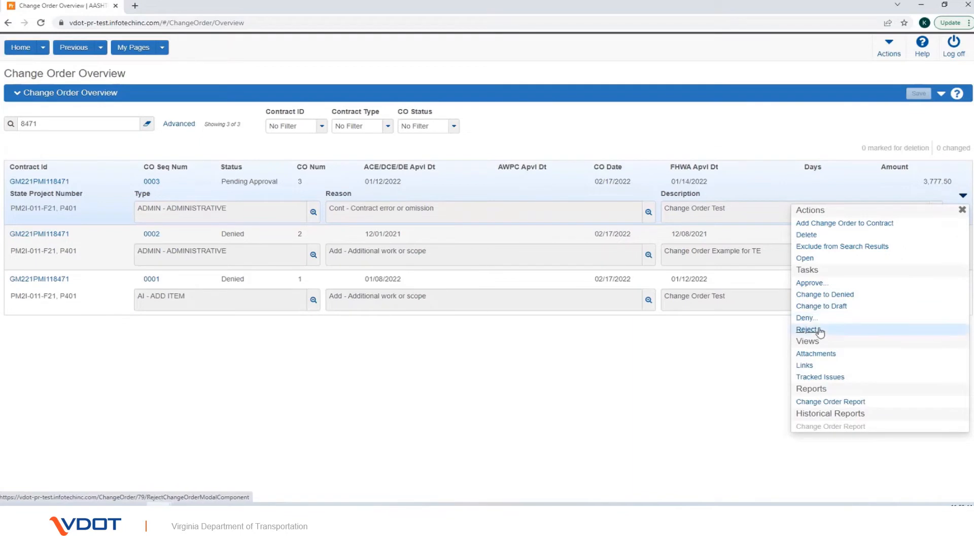
pyautogui.click(811, 284)
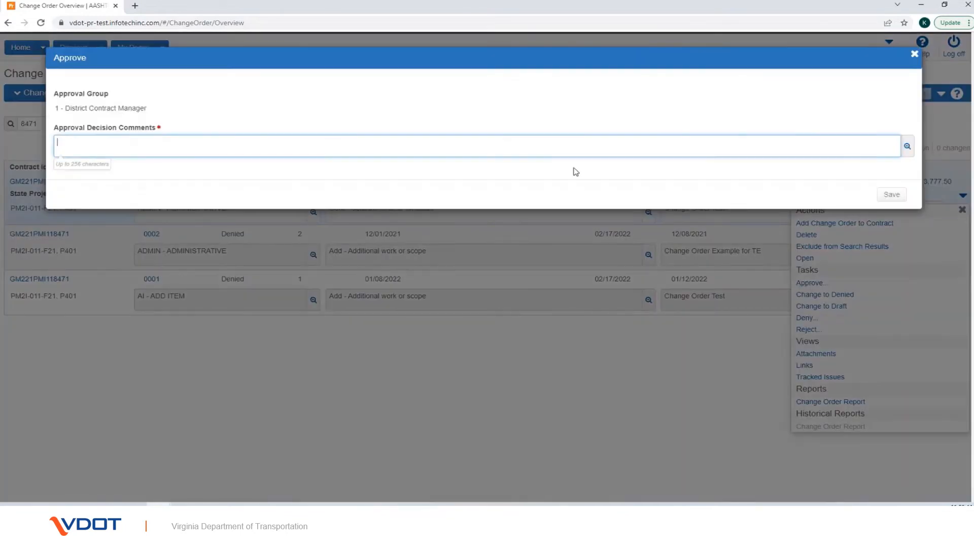
pyautogui.write('Comments')
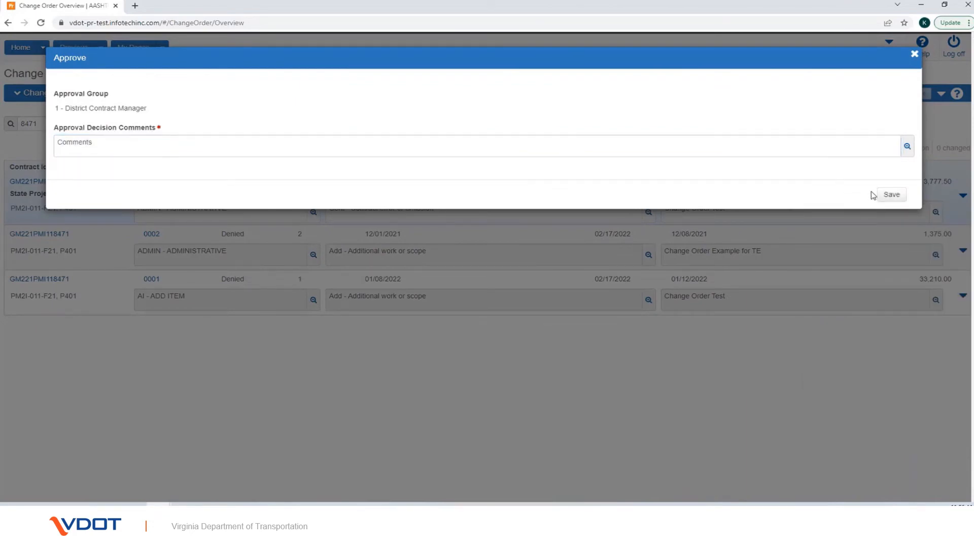
pyautogui.click(887, 197)
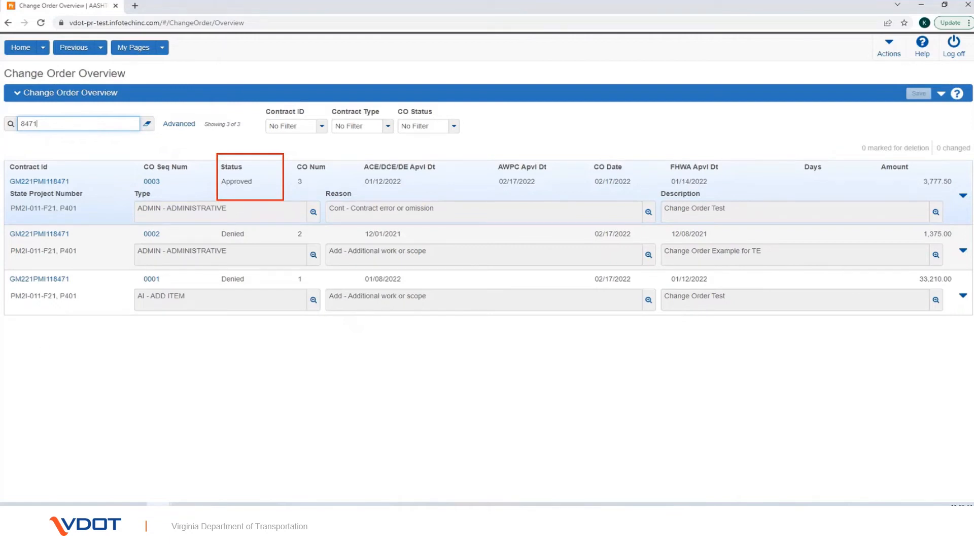
pyautogui.press('Escape')
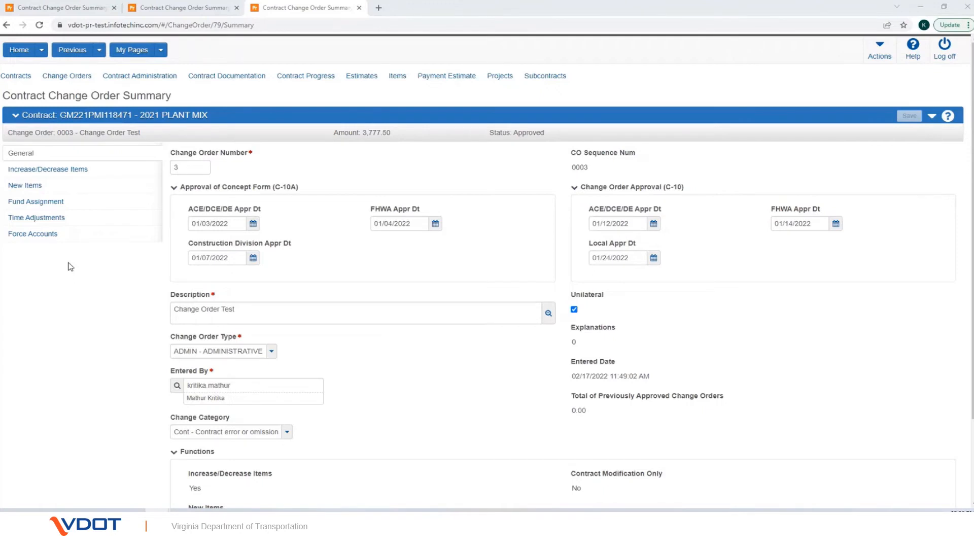
# Open the fund package assignment from change order 0003 and expand categories 0100 and 9001 to show their items
pyautogui.click(42, 205)
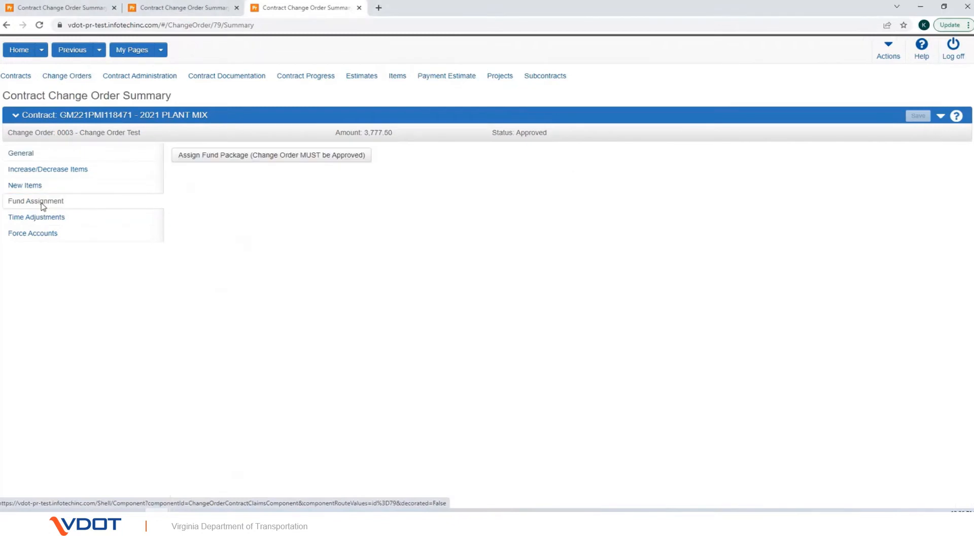
pyautogui.click(256, 161)
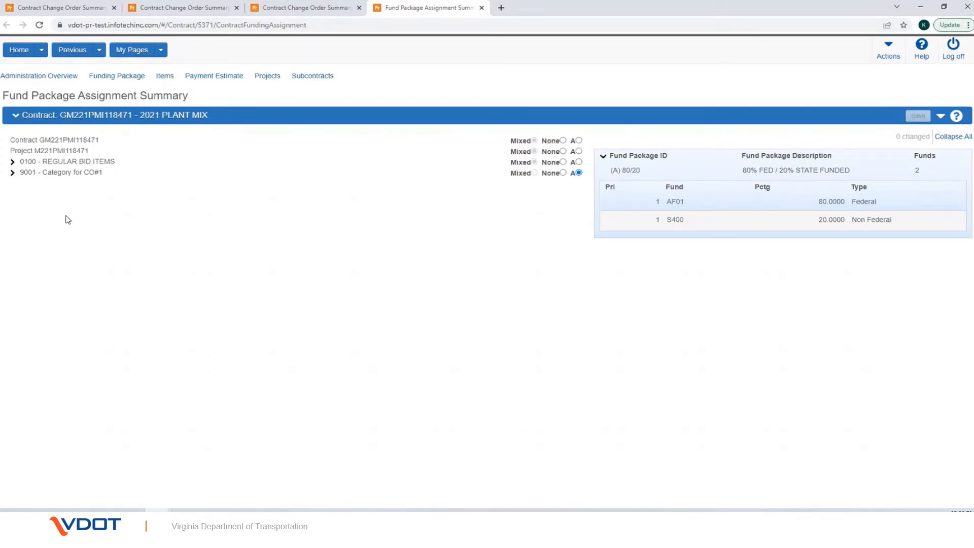
pyautogui.click(13, 163)
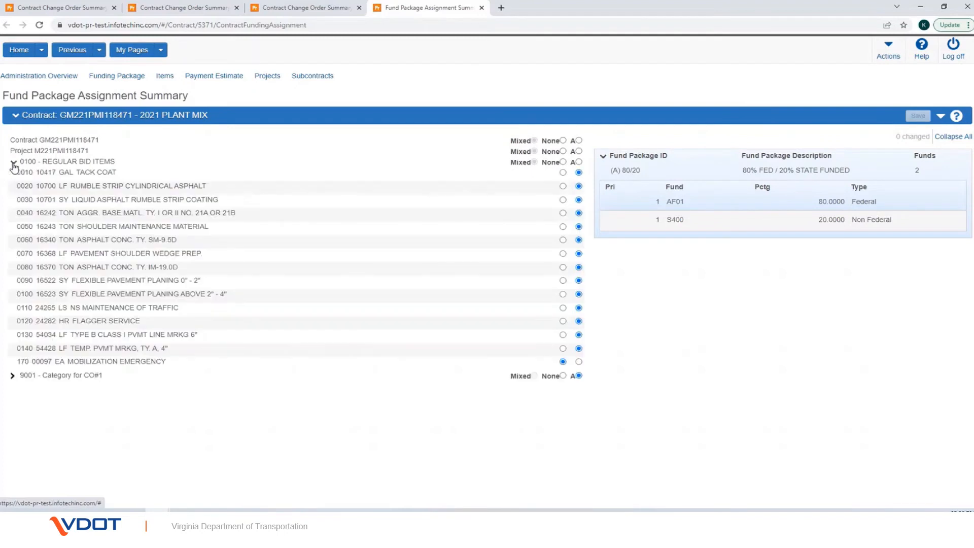
pyautogui.click(13, 378)
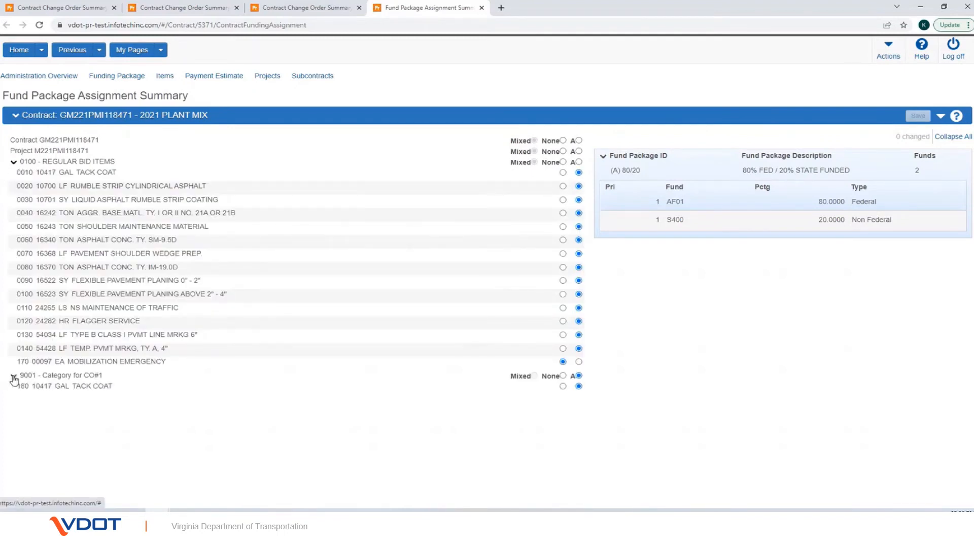
# Assign fund package A (80/20) to item 180 10417 GAL TACK COAT in category 9001 and save
pyautogui.click(563, 386)
pyautogui.click(579, 386)
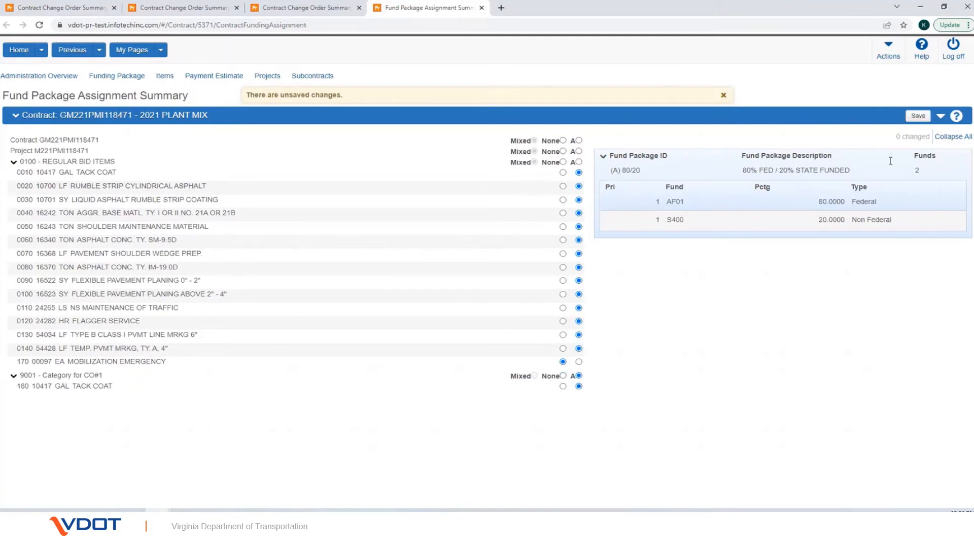
pyautogui.click(913, 117)
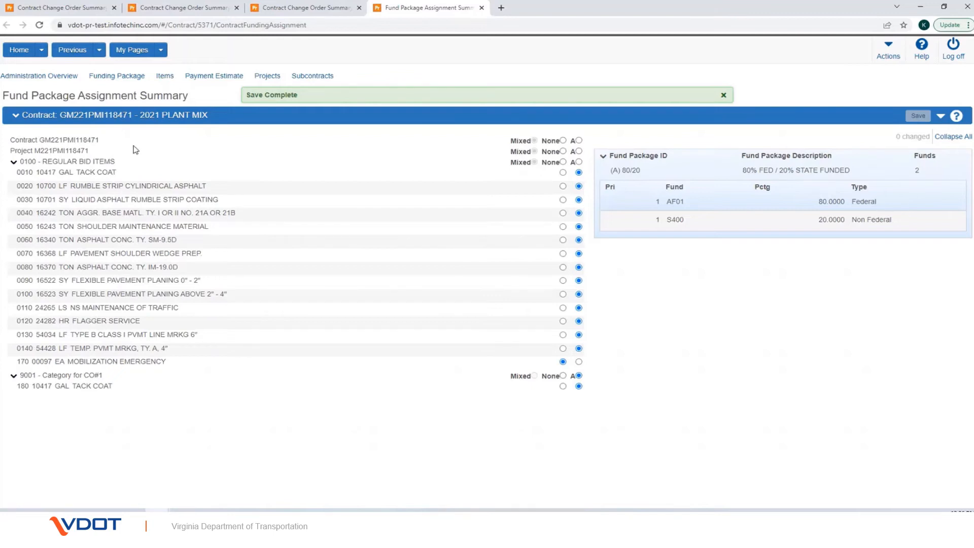
# Review the funds in the contract's 80/20 funding package and return to the change order summary
pyautogui.click(127, 80)
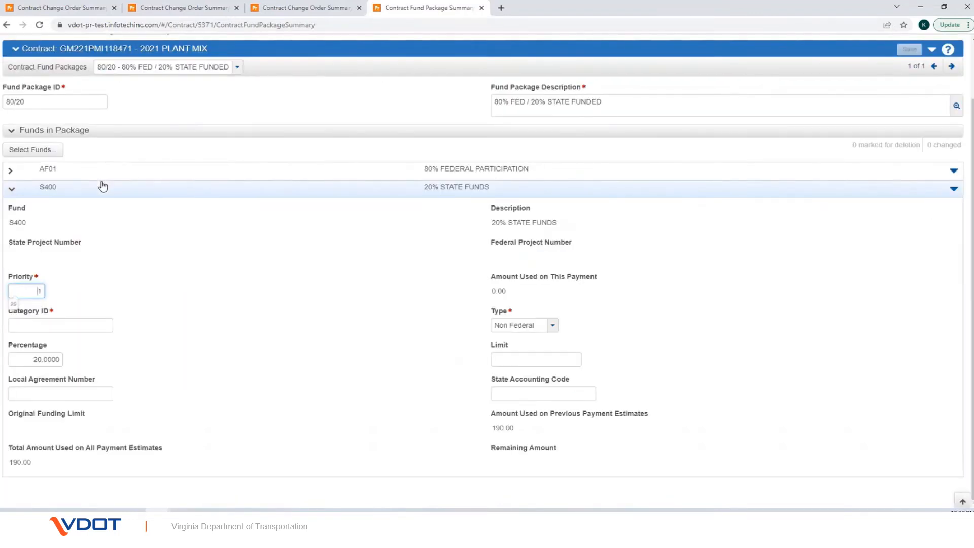
pyautogui.scroll(2, 103, 187)
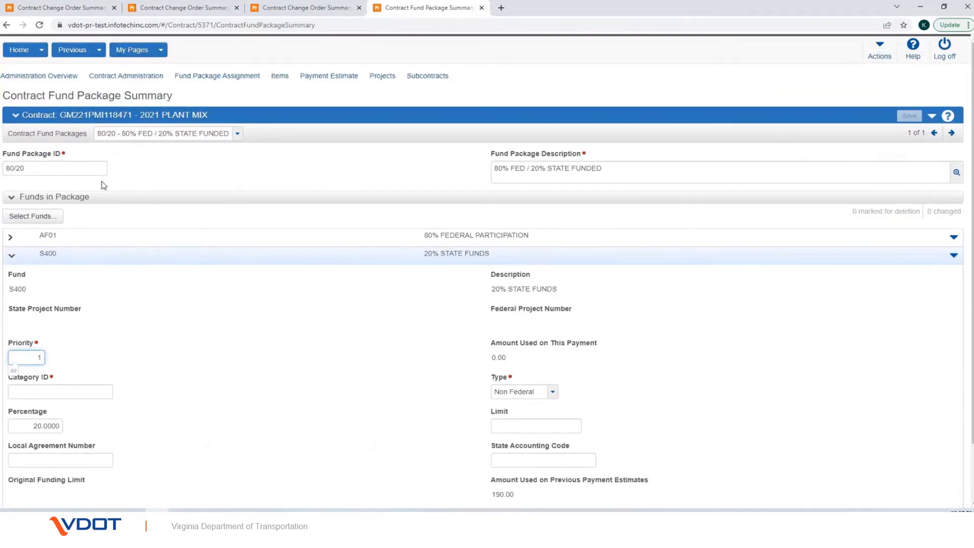
pyautogui.click(11, 256)
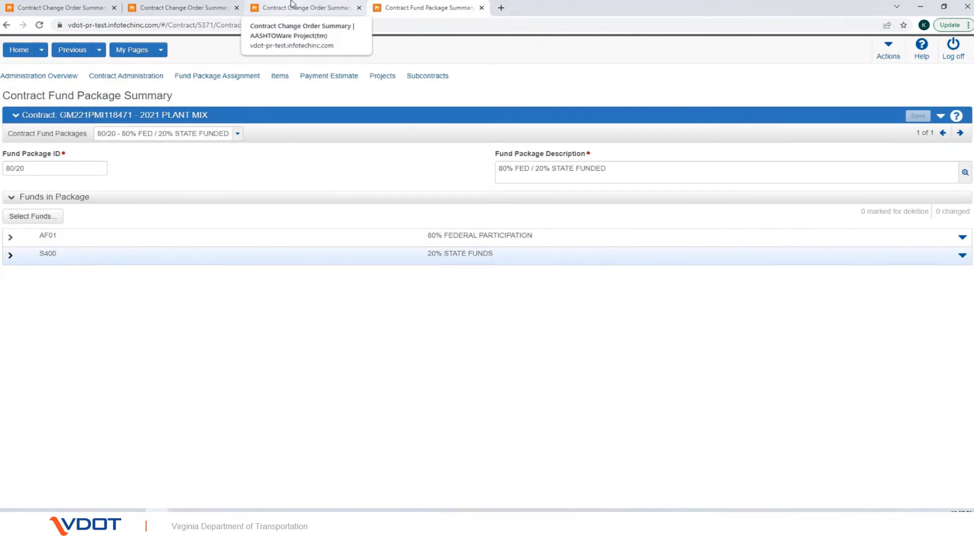
pyautogui.click(291, 6)
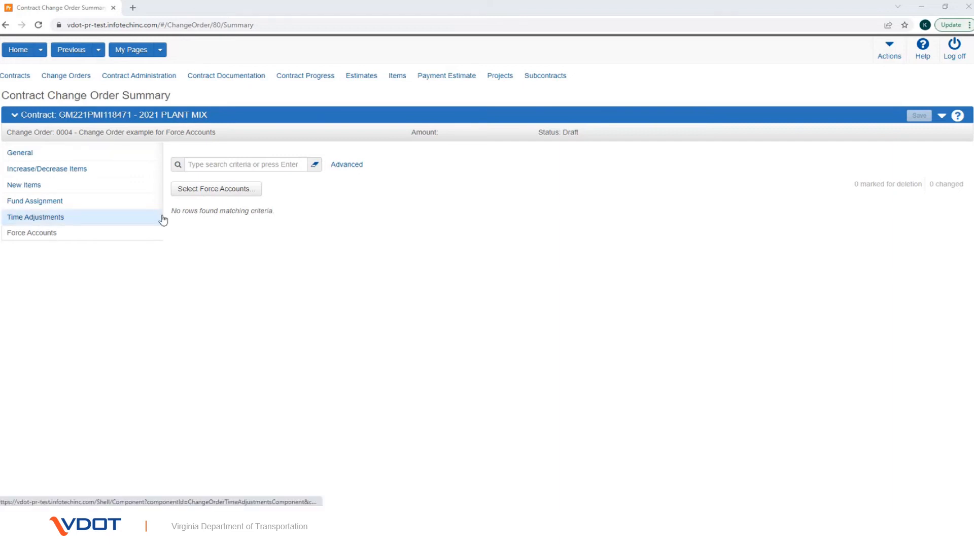
# Add force accounts 1 (Force Account Test) and 2 (FA) to draft change order 0004 and save it
pyautogui.click(212, 192)
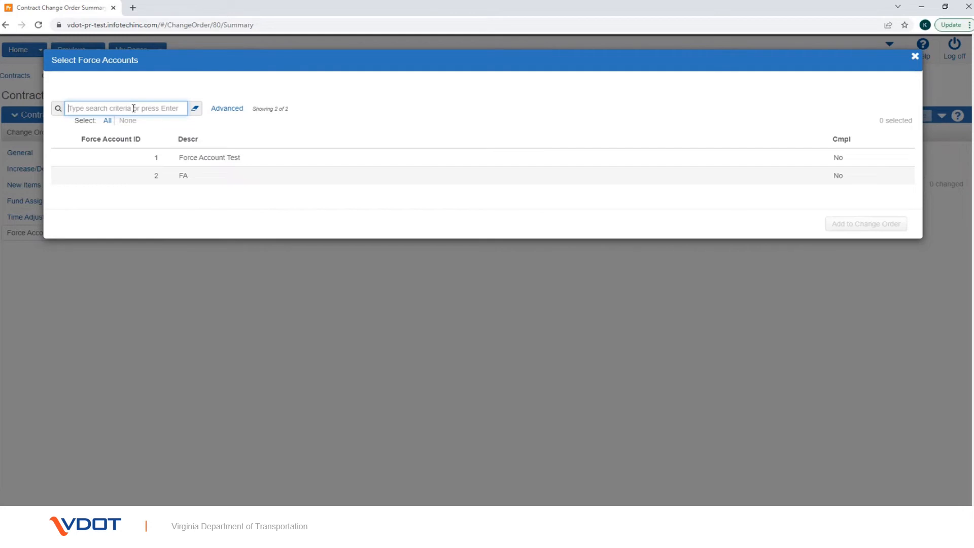
pyautogui.click(182, 165)
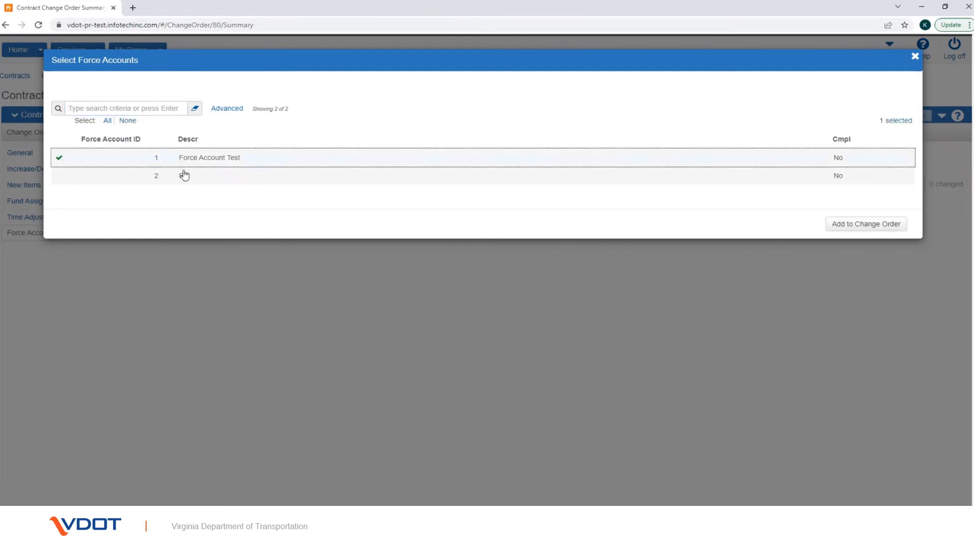
pyautogui.click(185, 176)
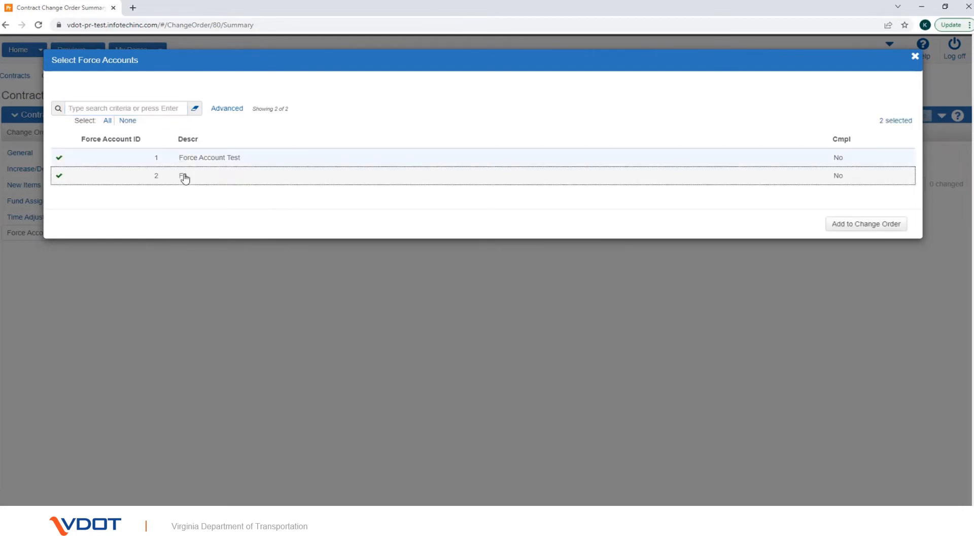
pyautogui.click(836, 226)
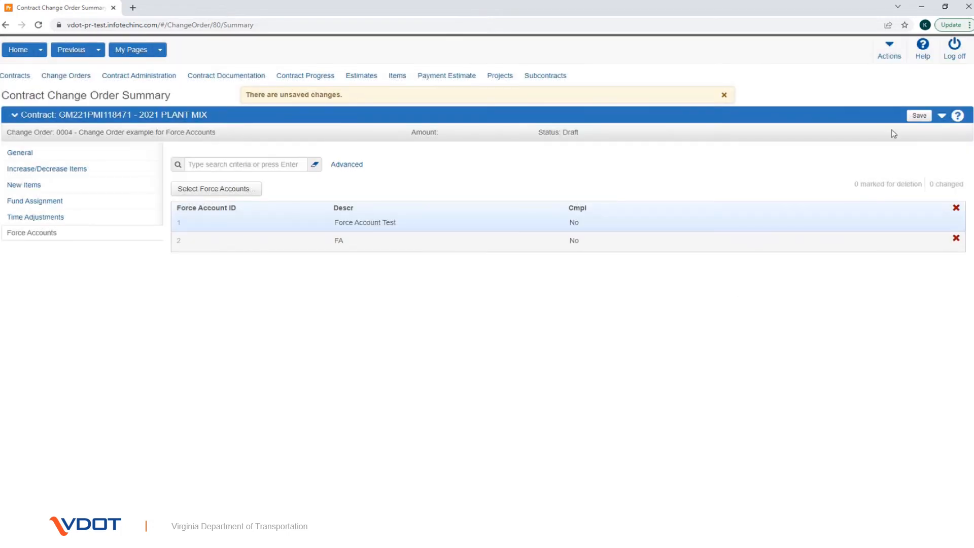
pyautogui.click(918, 118)
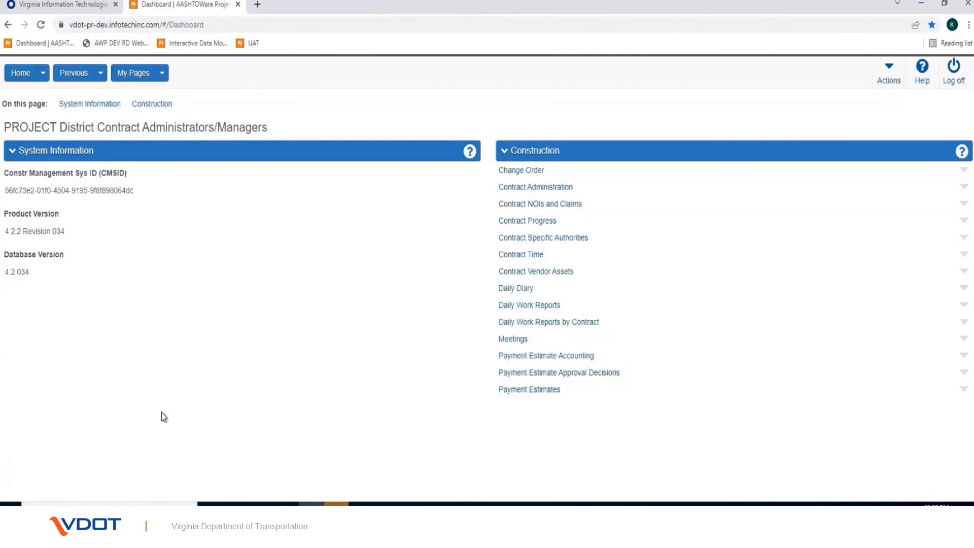
# Open the Change Order Overview and look up the draft change order among those matching 6644
pyautogui.click(504, 170)
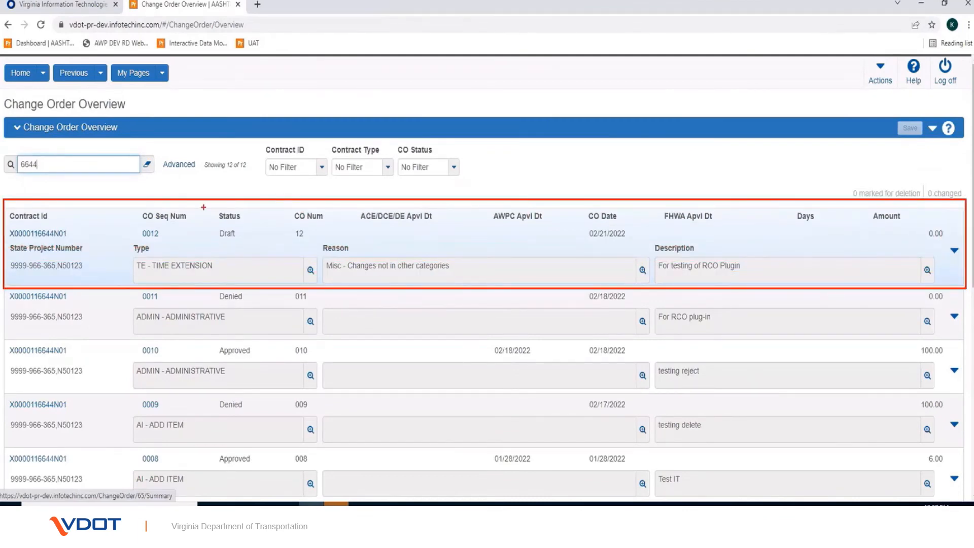
pyautogui.moveTo(204, 208); pyautogui.dragTo(287, 258)
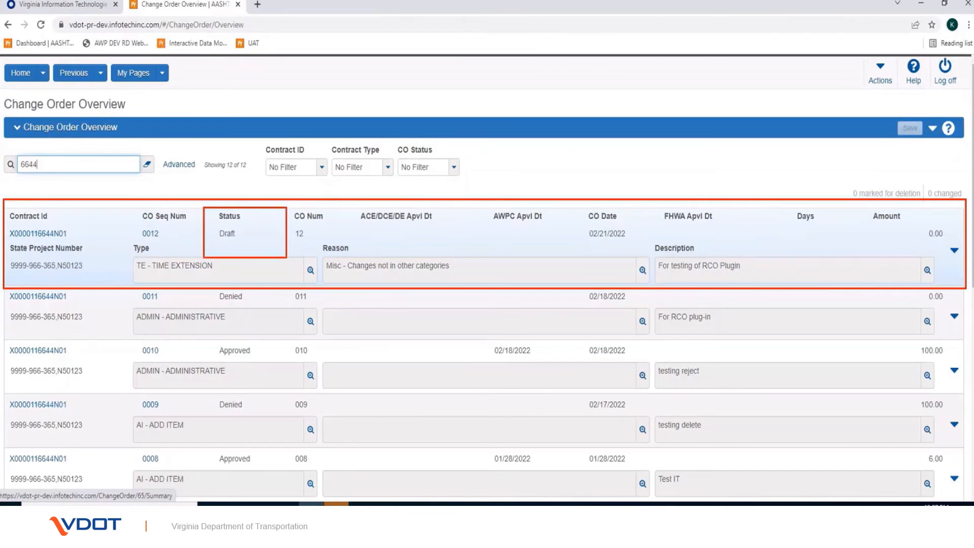
pyautogui.press('Escape')
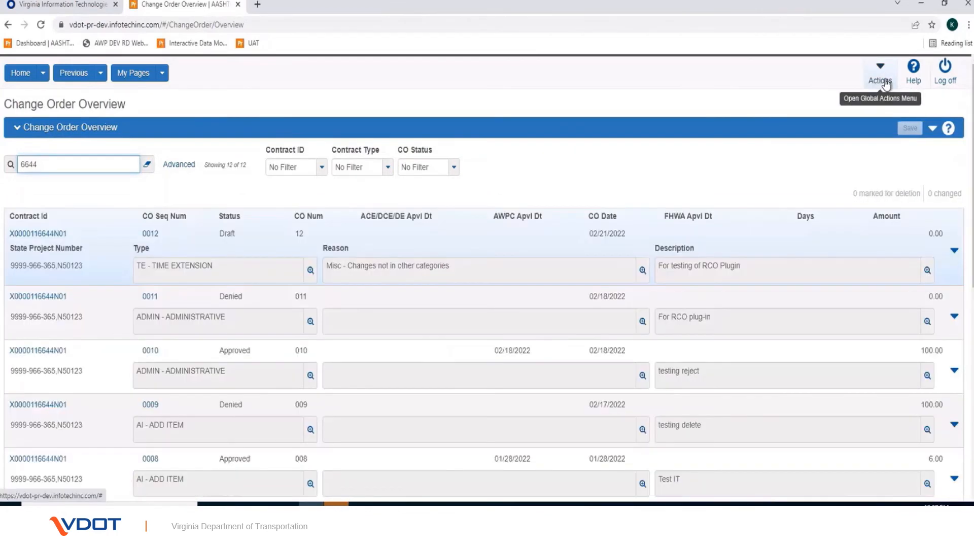
# Select VCON_Plugin_RenewableChangeOrder as the process to execute
pyautogui.click(884, 82)
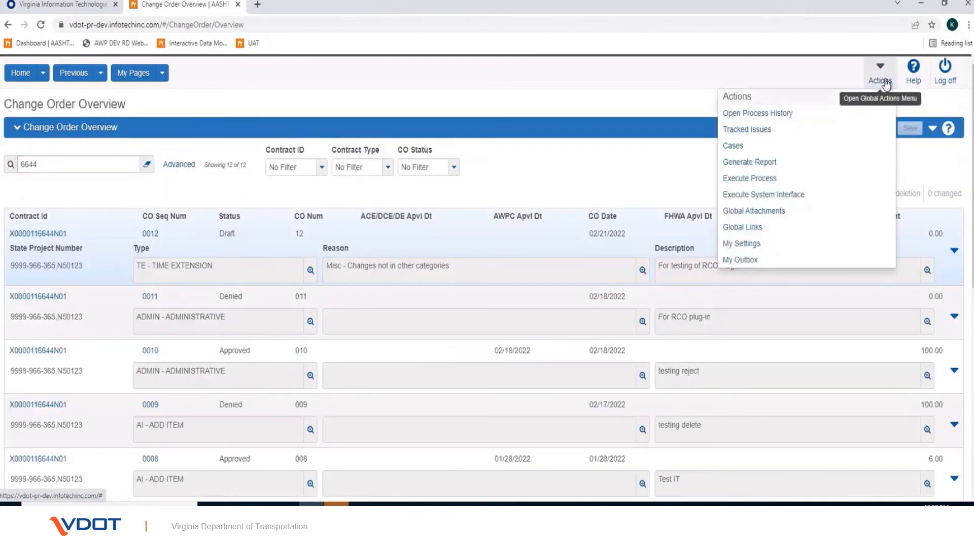
pyautogui.click(761, 180)
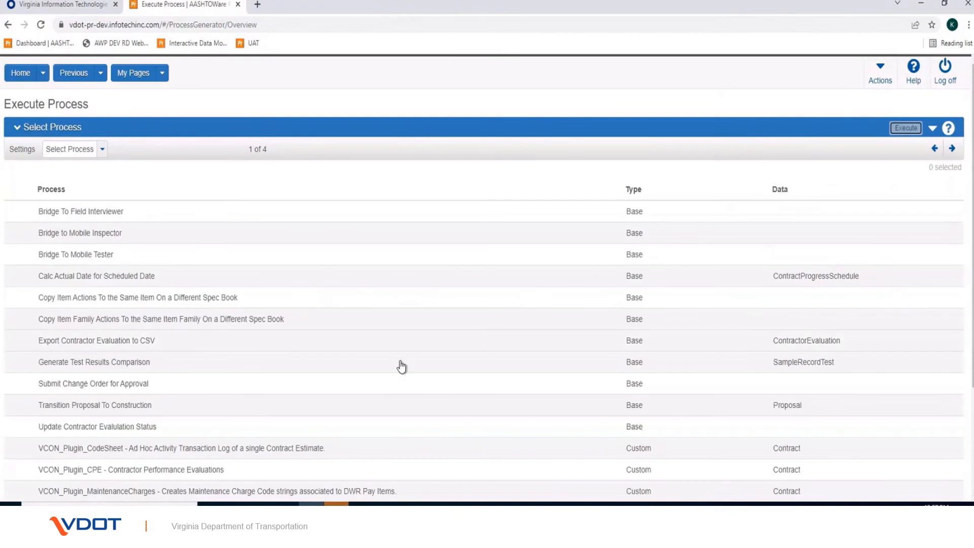
pyautogui.scroll(-3, 400, 365)
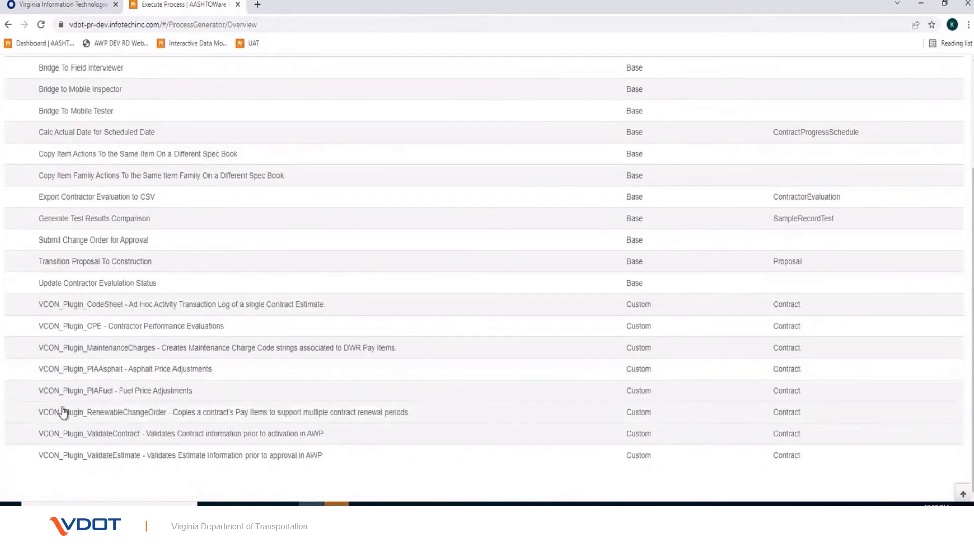
pyautogui.click(63, 414)
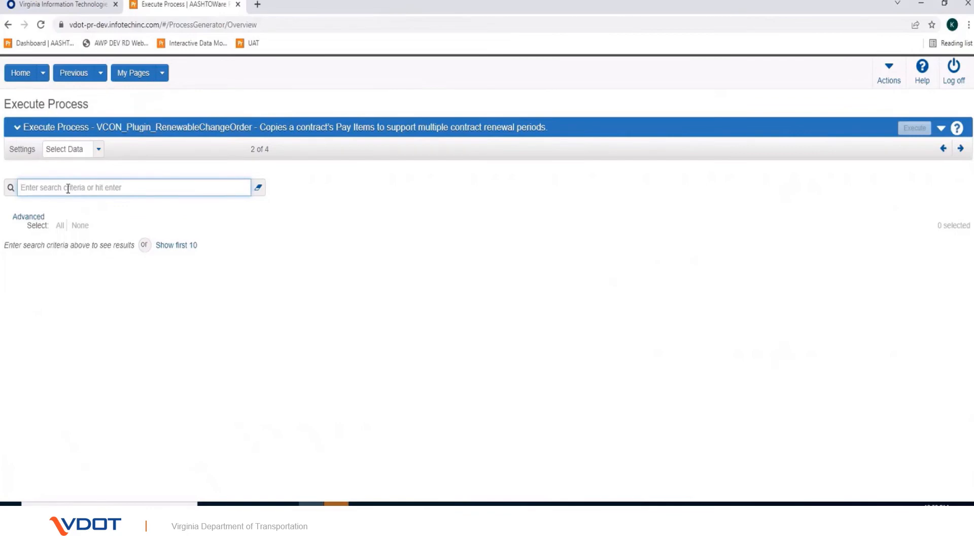
pyautogui.write('6644')
pyautogui.press('Return')
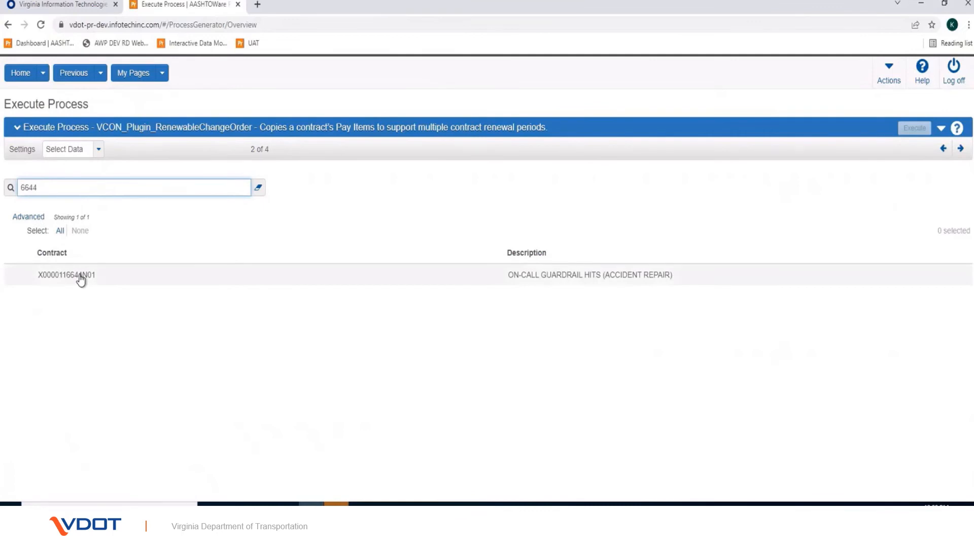
pyautogui.click(82, 279)
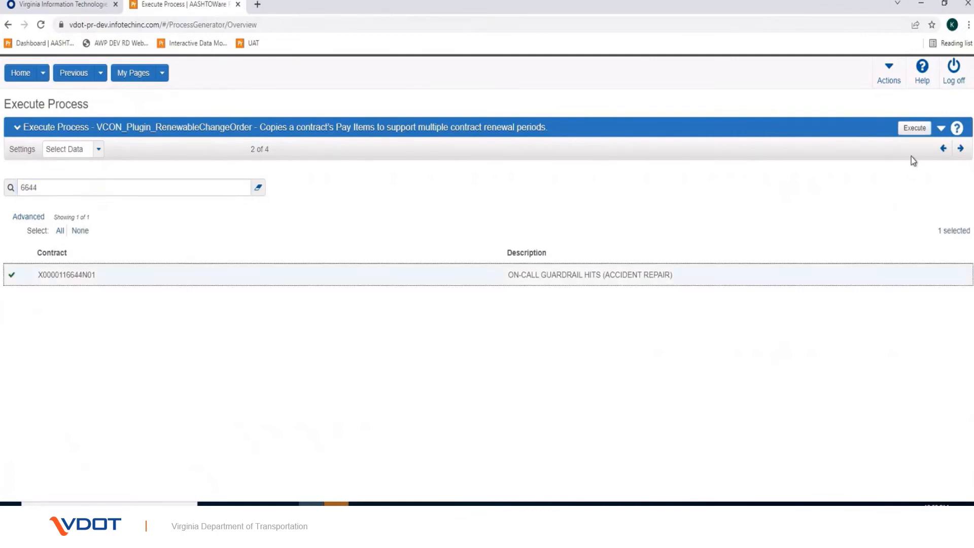
pyautogui.click(917, 130)
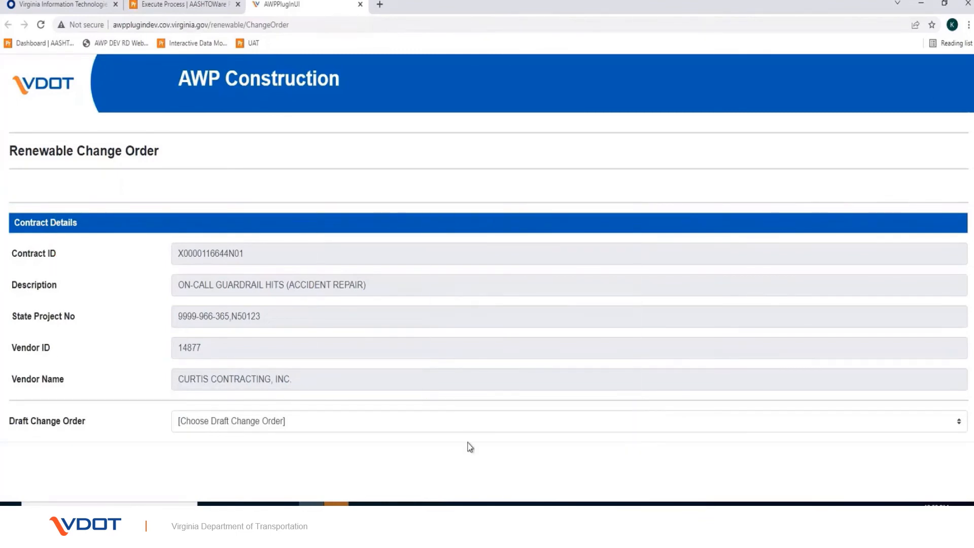
pyautogui.click(279, 424)
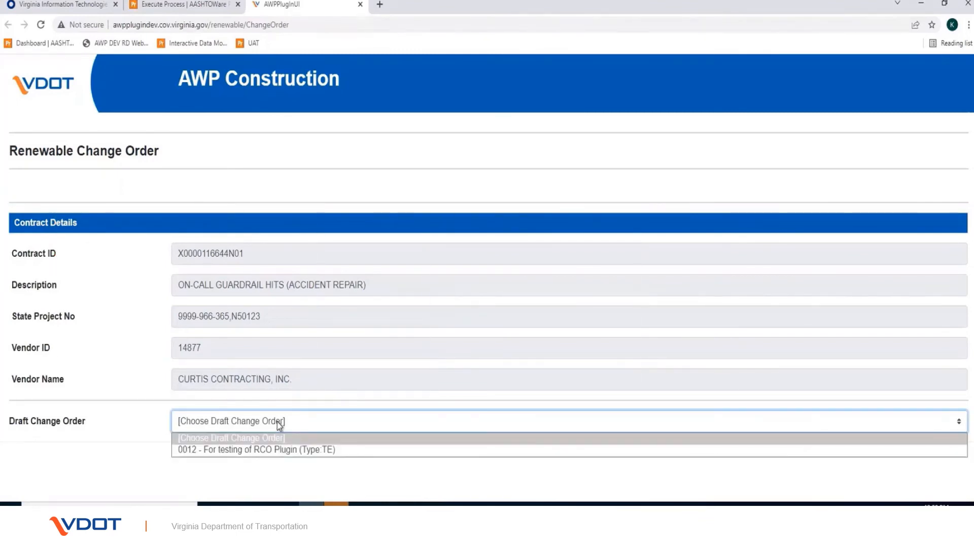
pyautogui.click(277, 448)
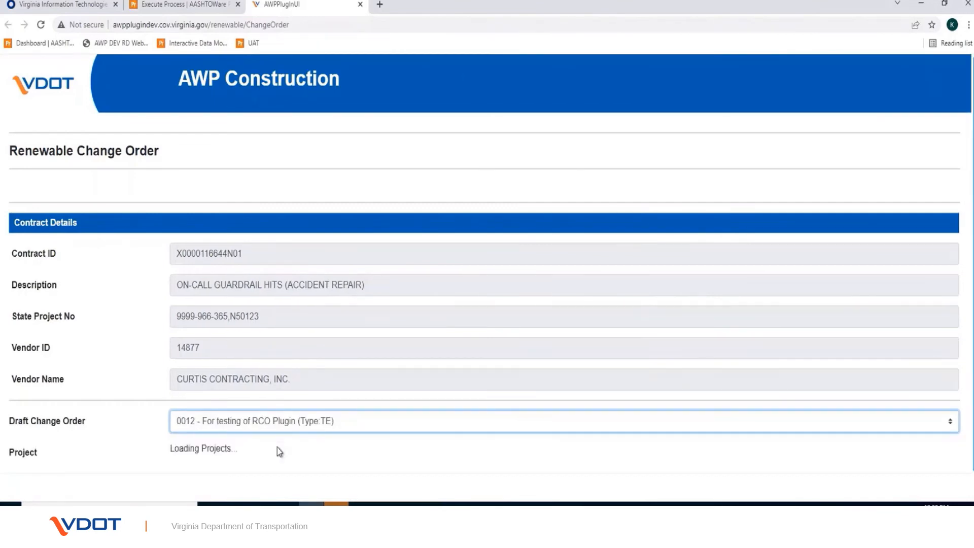
pyautogui.scroll(-1, 232, 447)
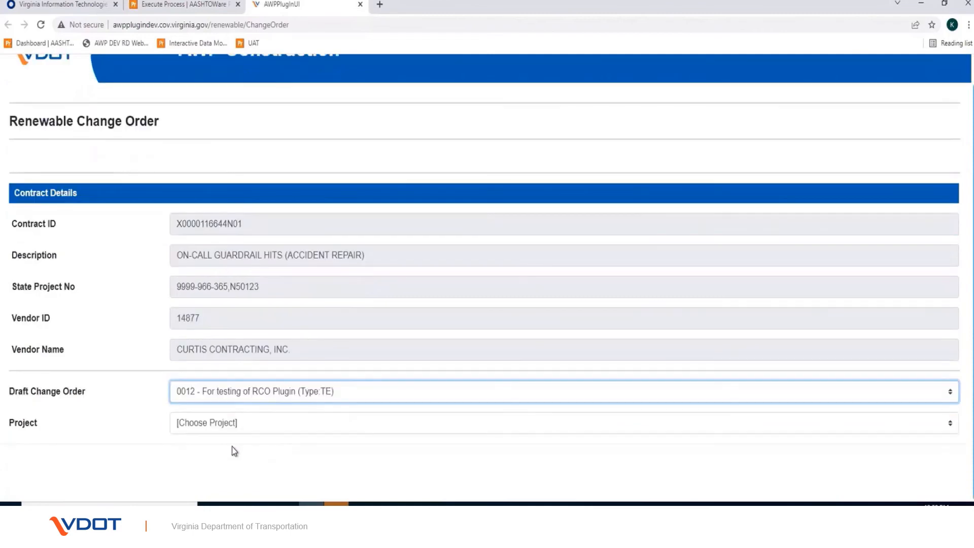
pyautogui.click(213, 428)
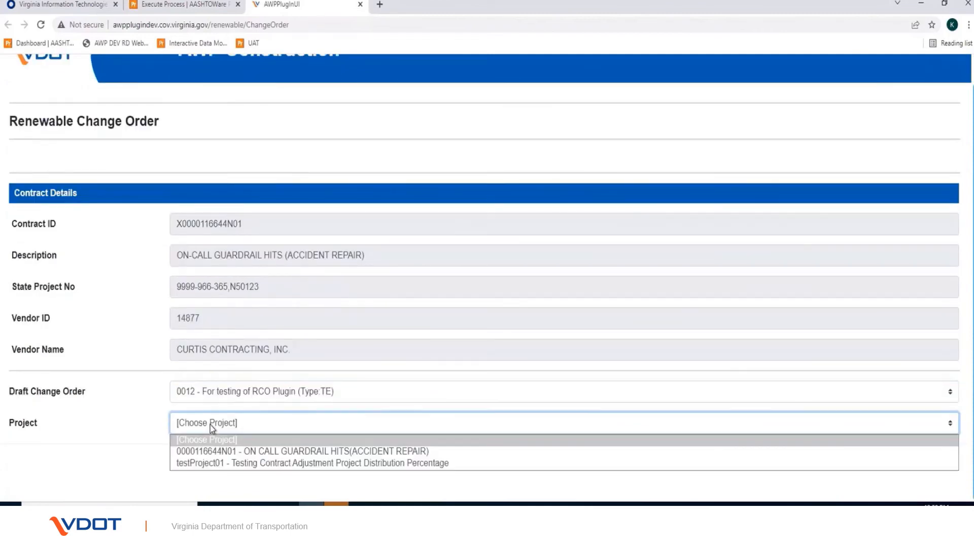
pyautogui.click(216, 452)
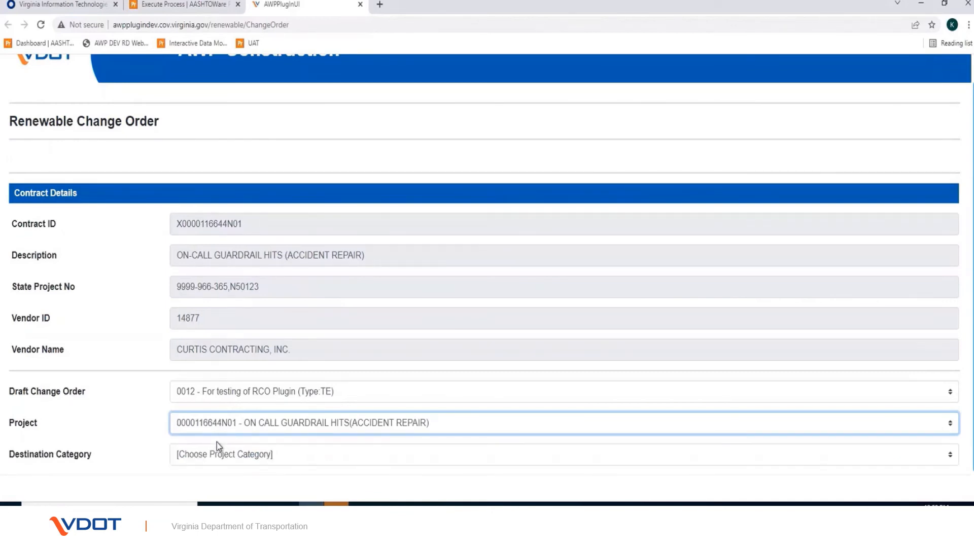
# Set the destination category to 9012 - RCO plugin test, choose category 9011 as pay items to copy, and submit the change order
pyautogui.click(222, 455)
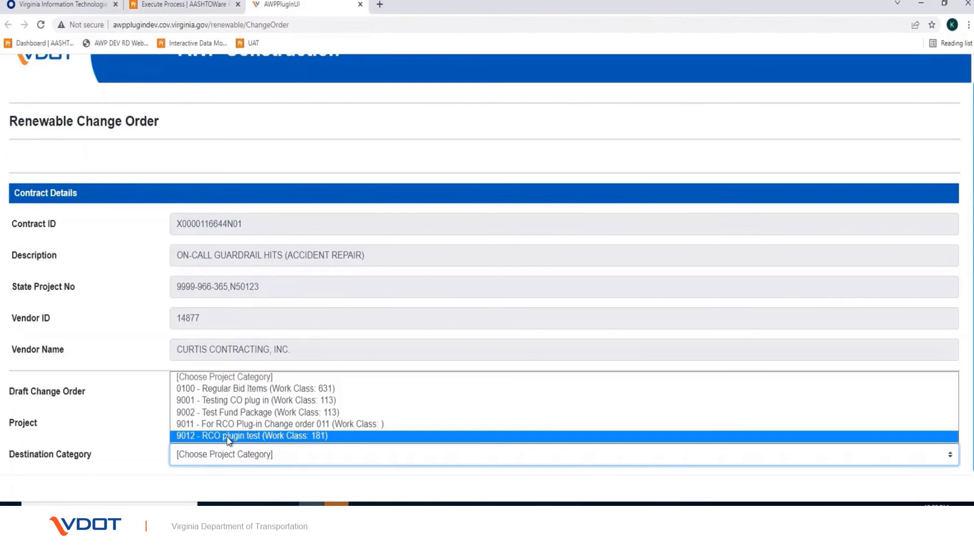
pyautogui.click(228, 436)
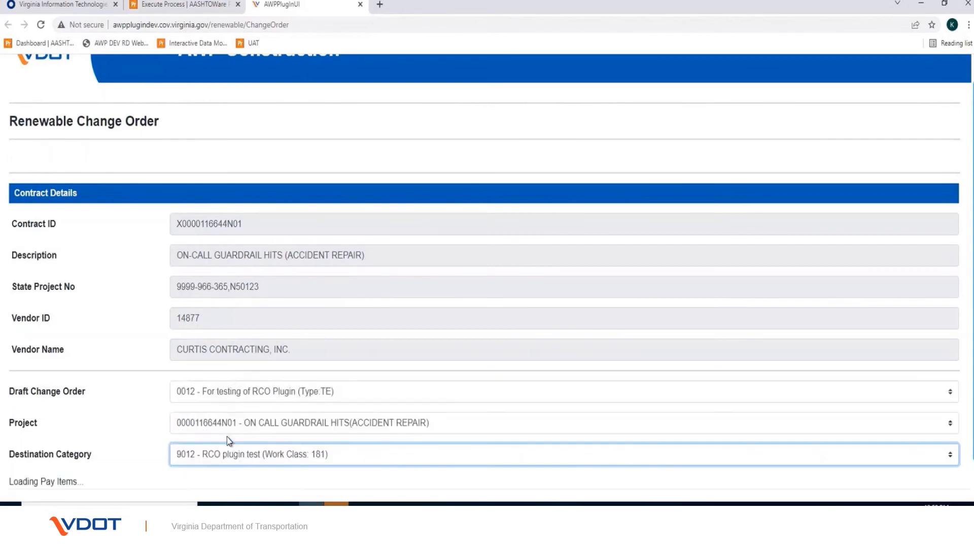
pyautogui.scroll(-2, 227, 437)
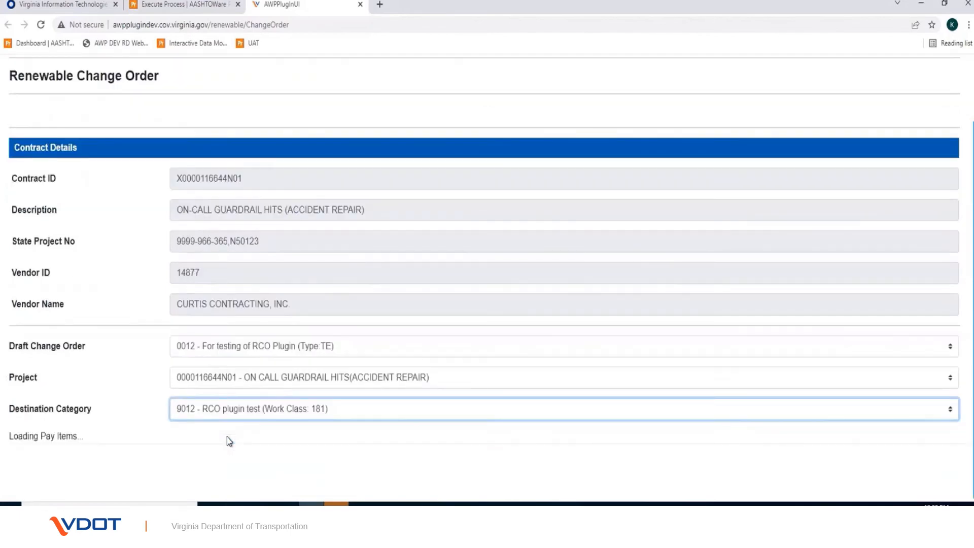
pyautogui.scroll(-3, 227, 437)
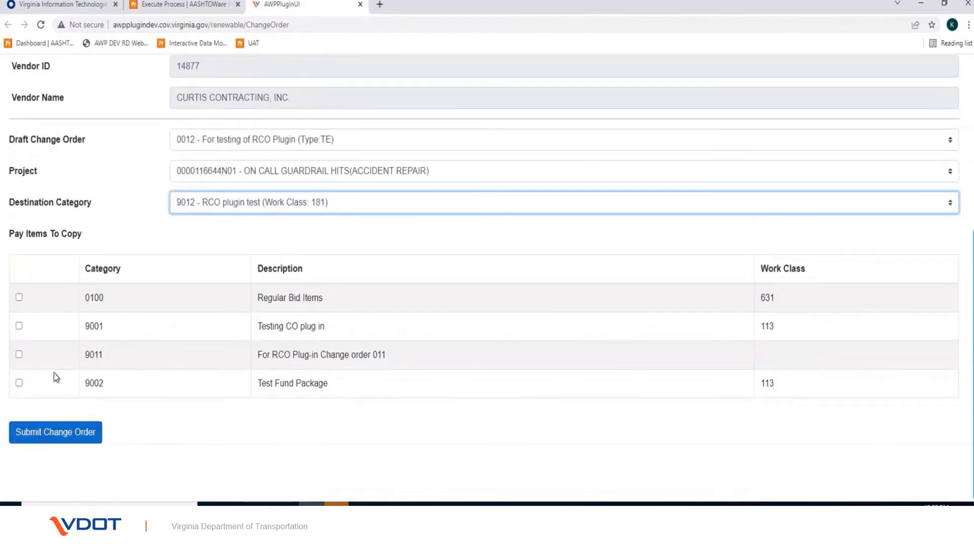
pyautogui.click(19, 355)
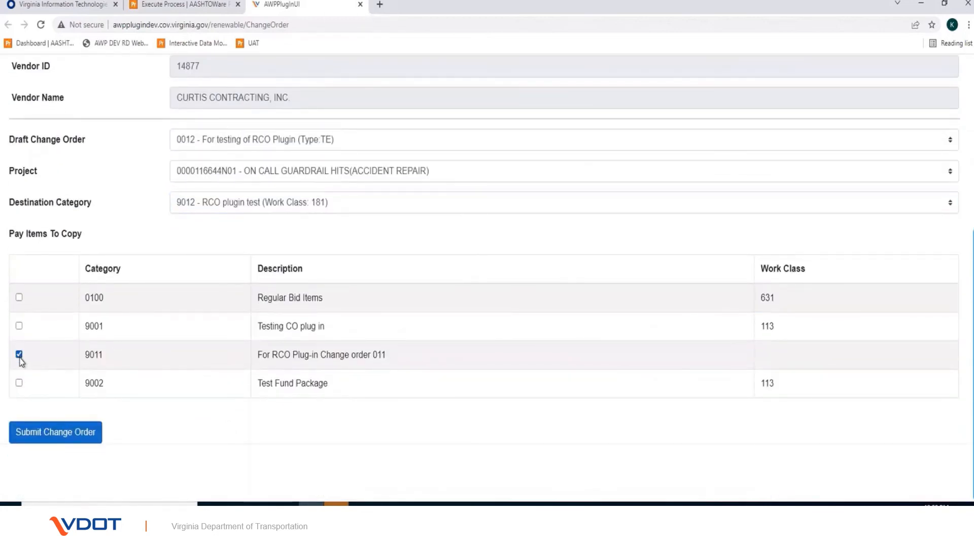
pyautogui.click(58, 436)
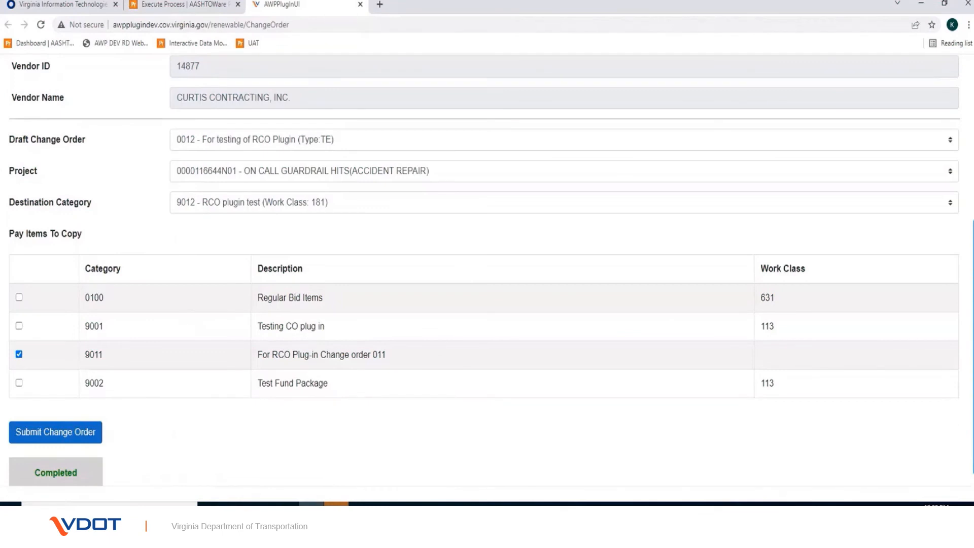
pyautogui.click(149, 9)
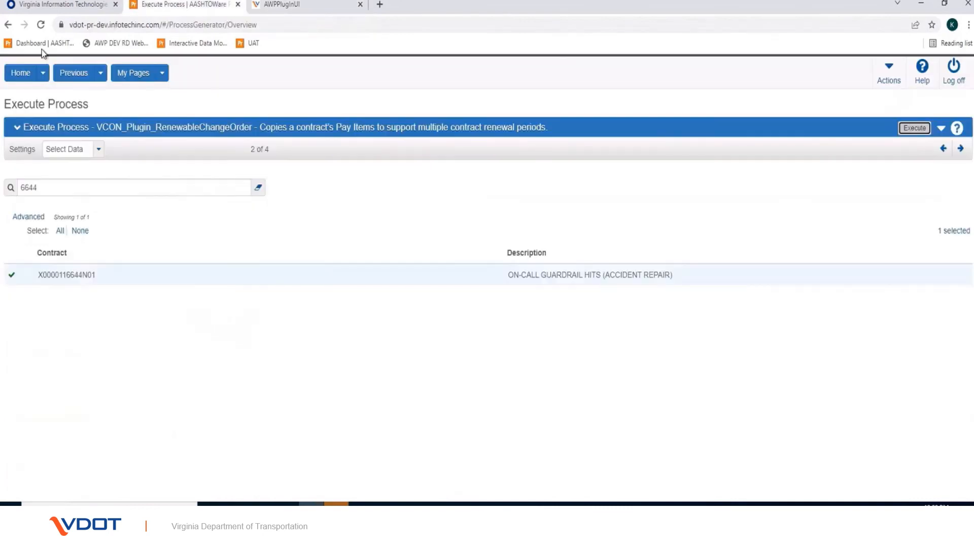
pyautogui.click(18, 73)
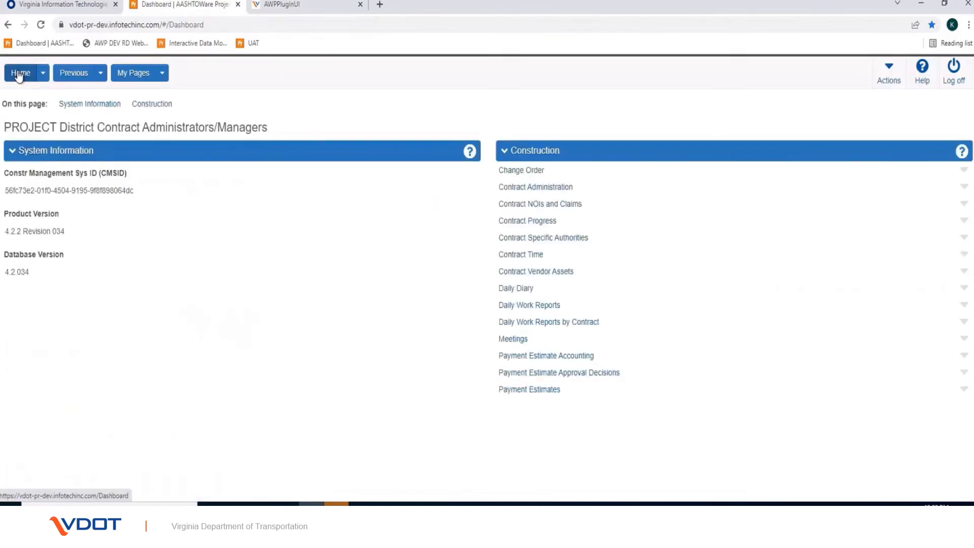
pyautogui.click(520, 170)
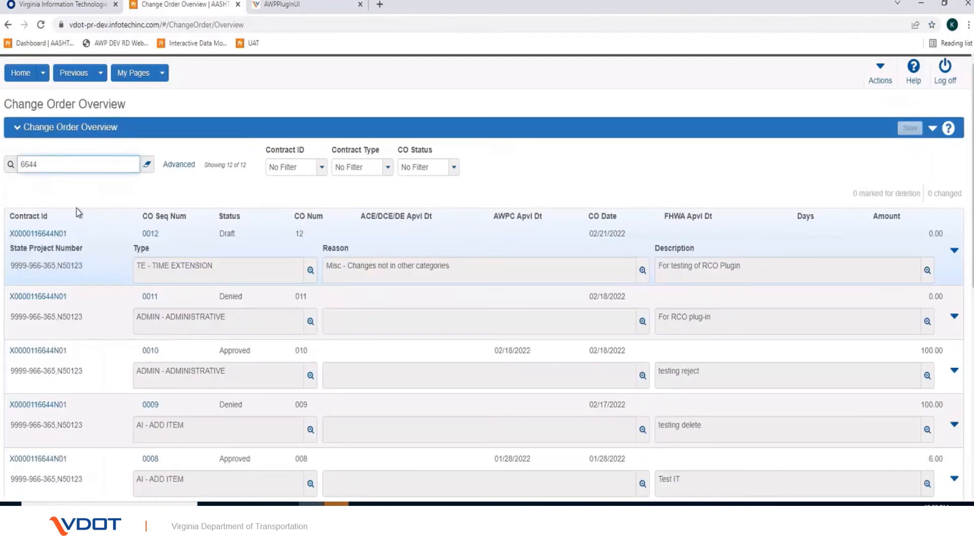
pyautogui.click(62, 171)
pyautogui.click(150, 234)
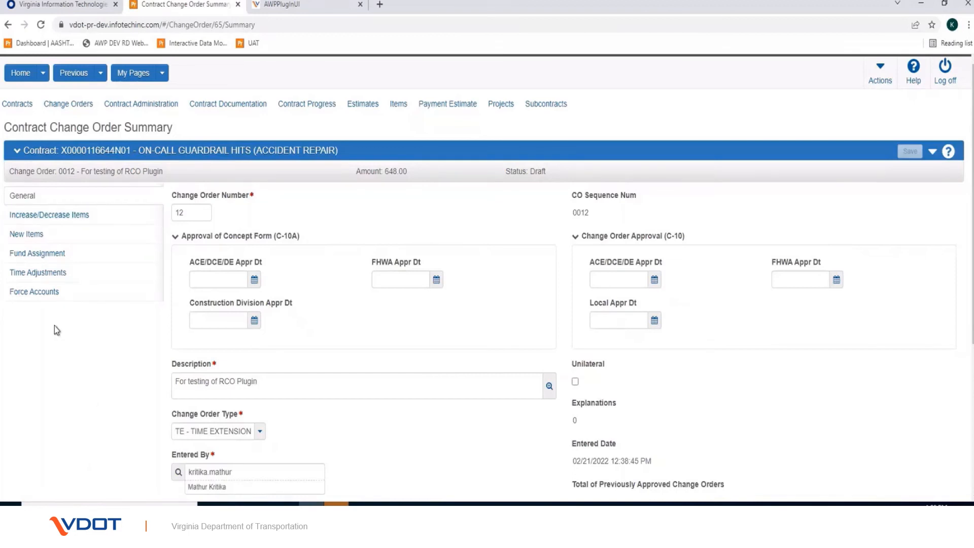
# Review the new items of change order 0012, including quantity, price, contractor and price adjustment eligibility
pyautogui.click(34, 234)
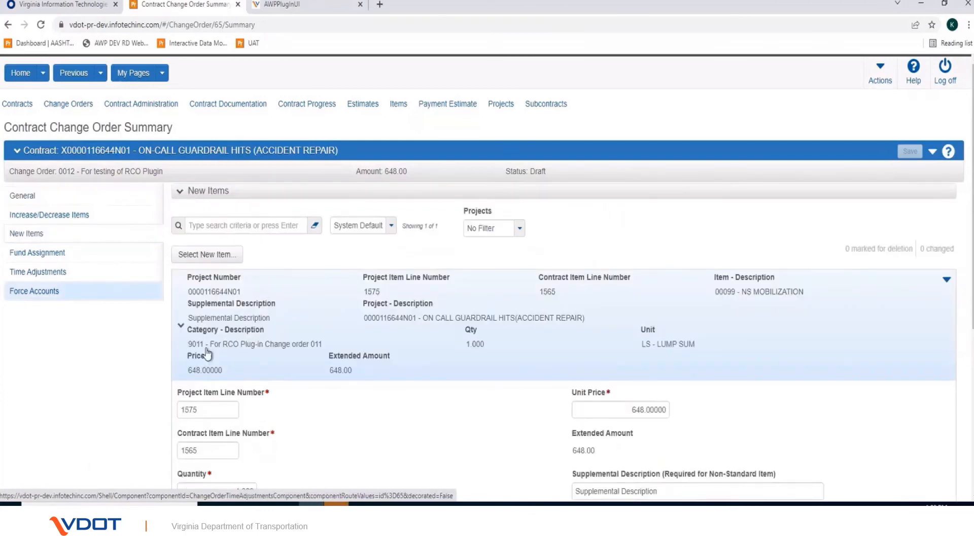
pyautogui.scroll(-4, 207, 352)
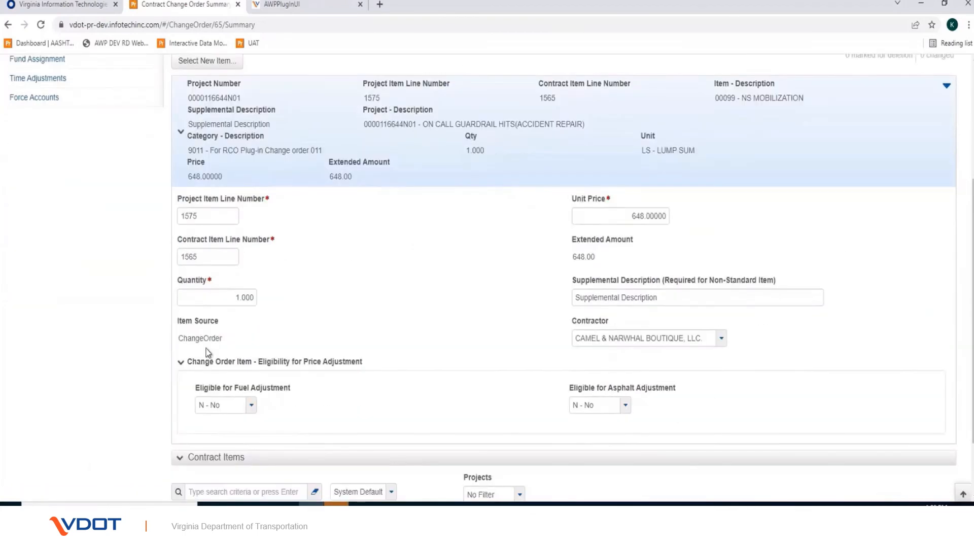
pyautogui.scroll(-2, 208, 352)
pyautogui.scroll(6, 207, 355)
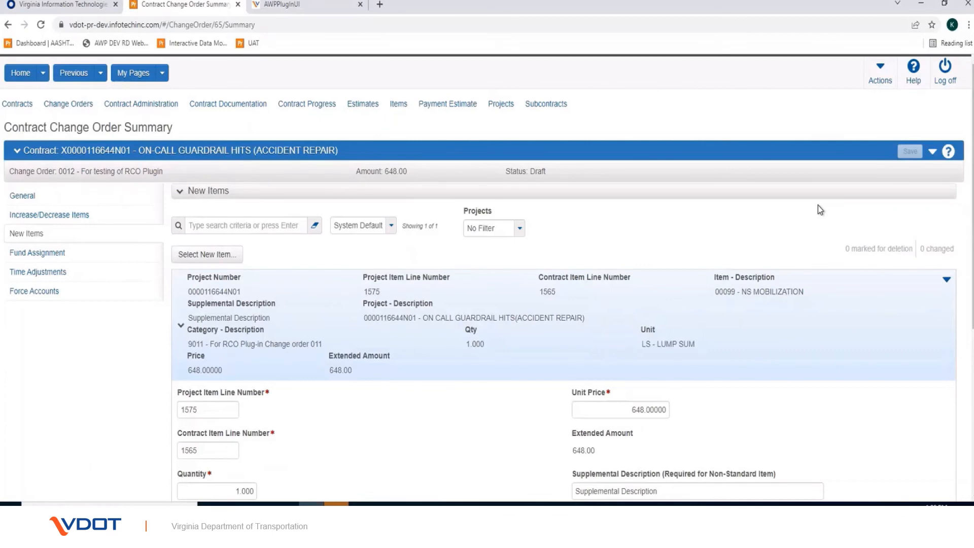
# Return to the general information of change order 0012, submit it for approval and check its status
pyautogui.click(79, 198)
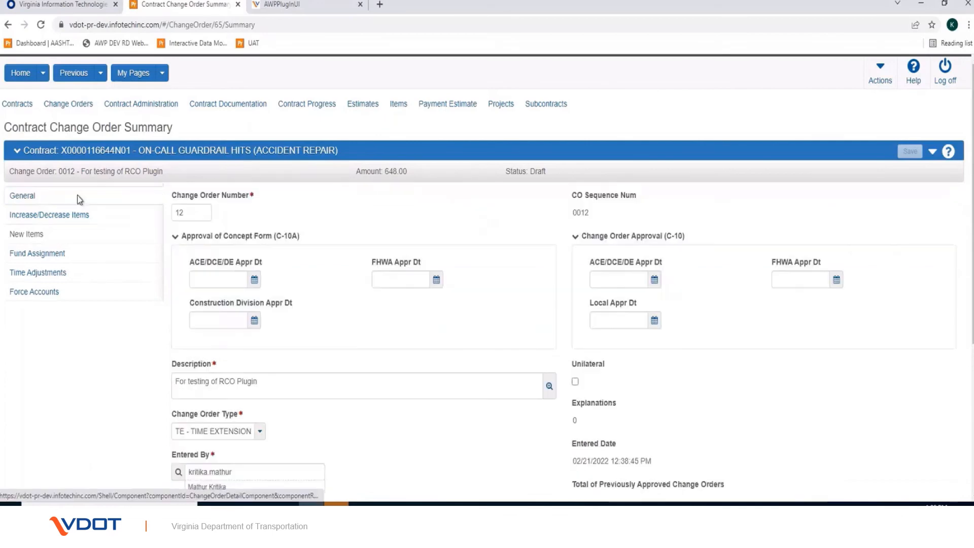
pyautogui.click(933, 153)
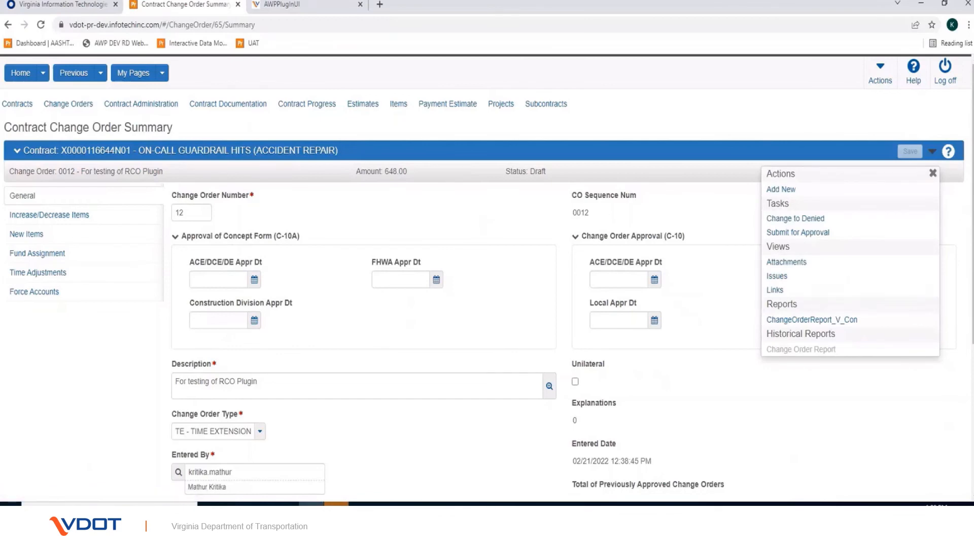
pyautogui.click(790, 234)
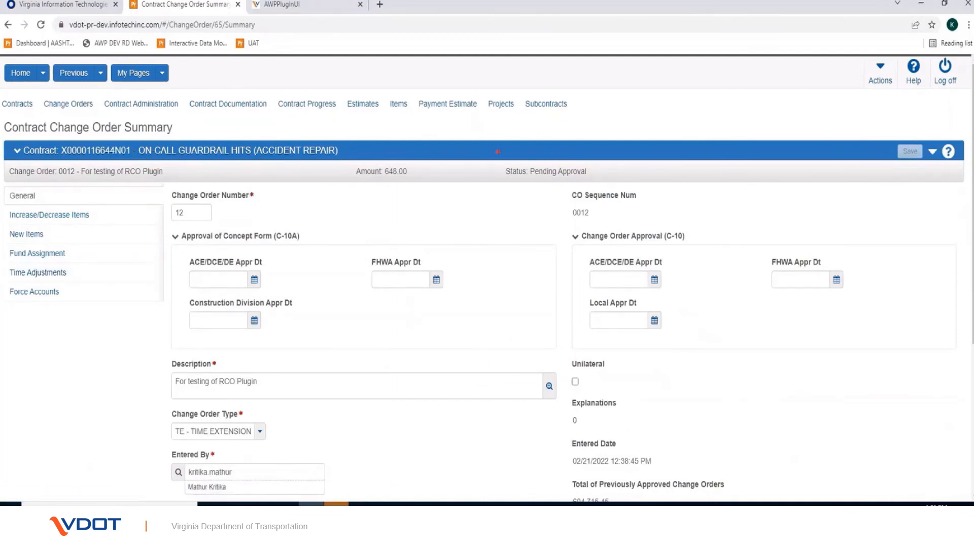
pyautogui.moveTo(498, 152); pyautogui.dragTo(605, 187)
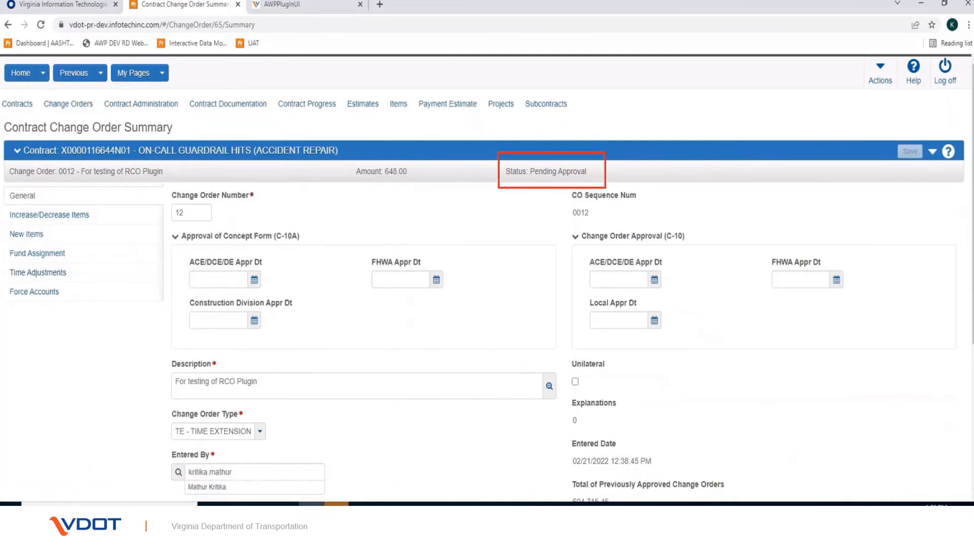
# Approve change order 0012 with the approval decision comment "Approved" and save the decision
pyautogui.click(933, 155)
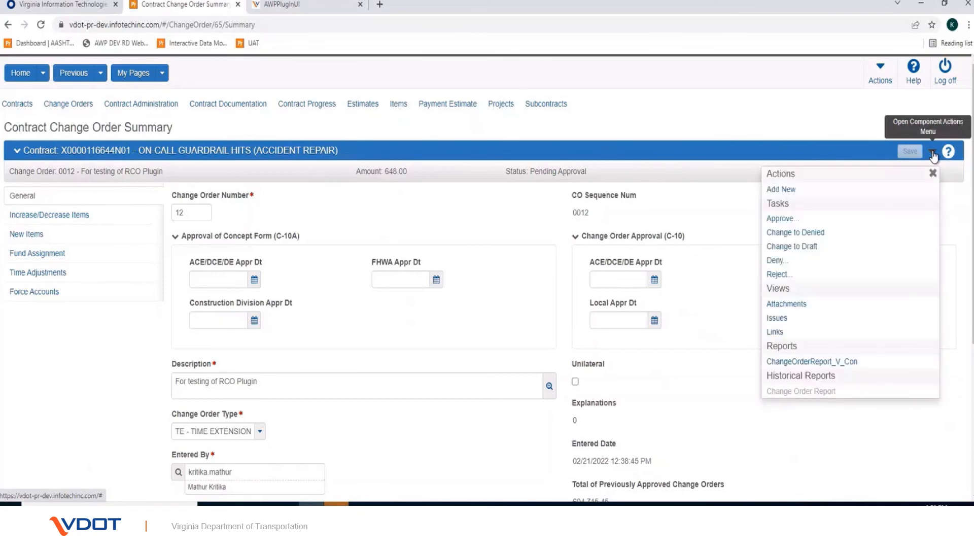
pyautogui.click(781, 218)
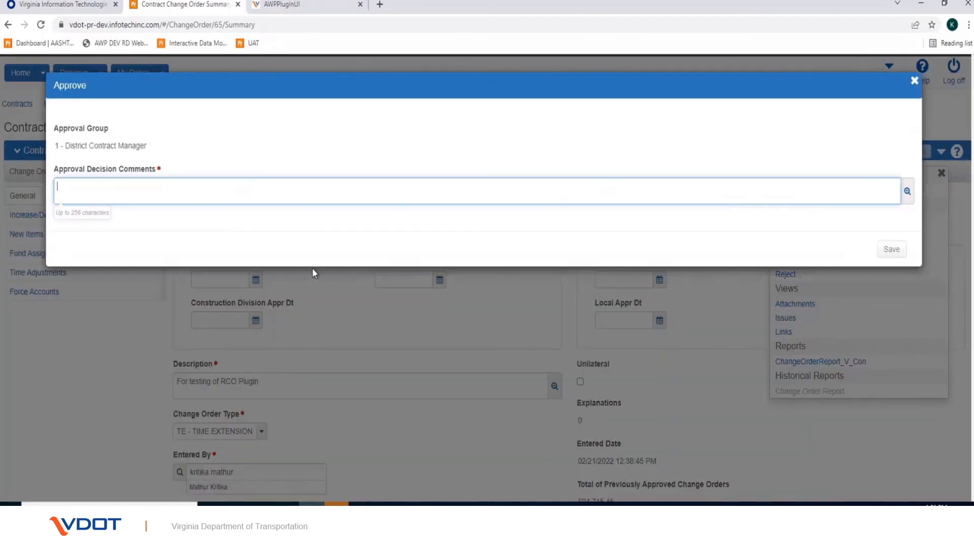
pyautogui.click(202, 194)
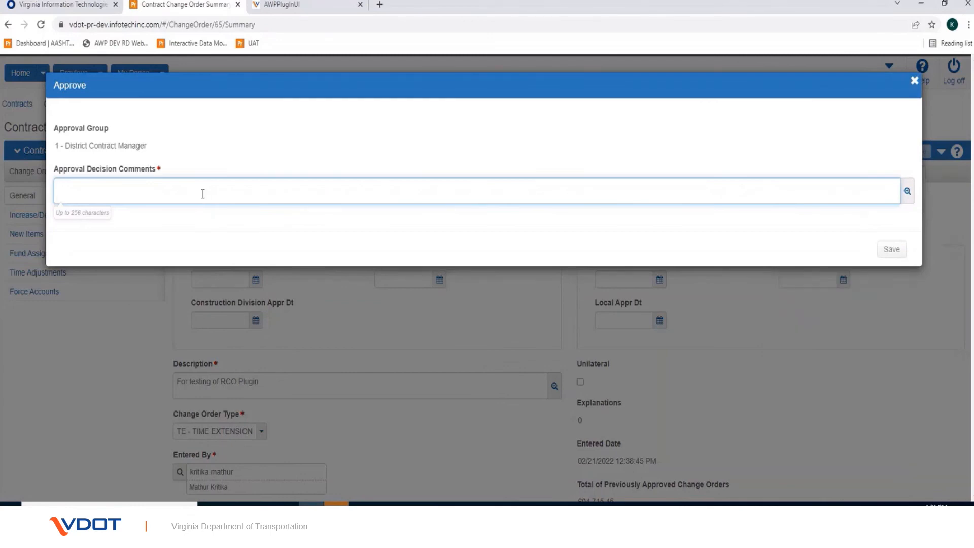
pyautogui.write('Approved')
pyautogui.click(889, 251)
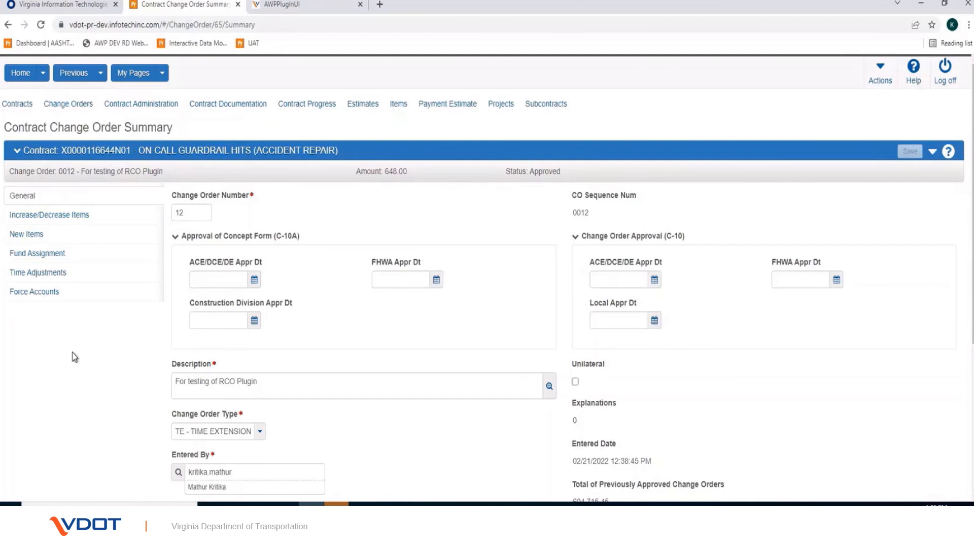
# Open the fund package assignment for change order 0012 and expand category 9011 - For RCO Plug-in Change order 011
pyautogui.click(42, 256)
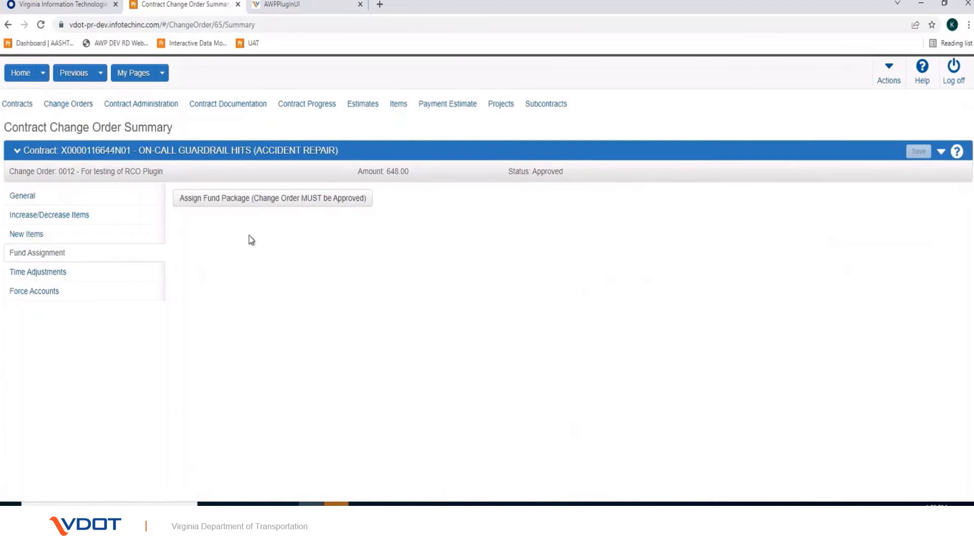
pyautogui.click(257, 202)
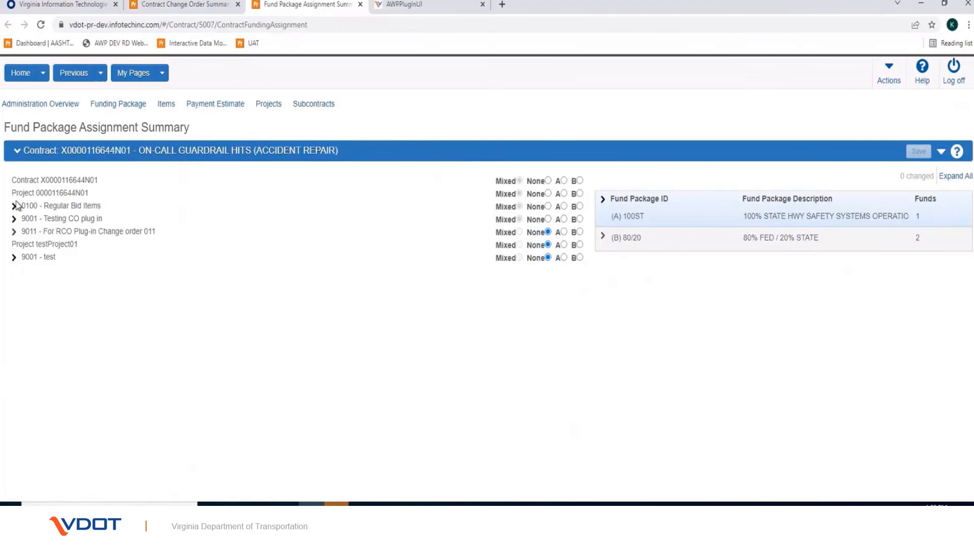
pyautogui.click(15, 233)
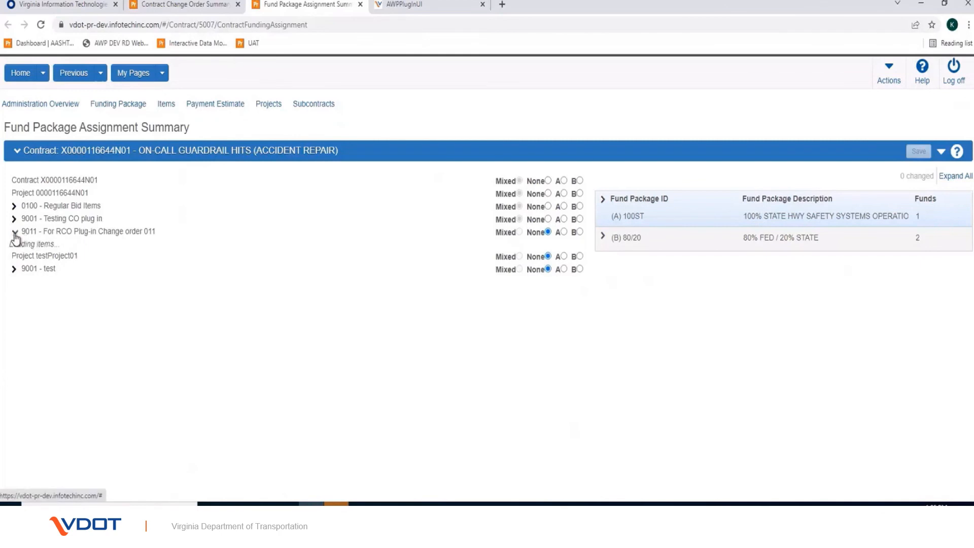
# Try fund package B (80/20) on category 9011, set the category back to None, and save the fund assignment
pyautogui.click(581, 232)
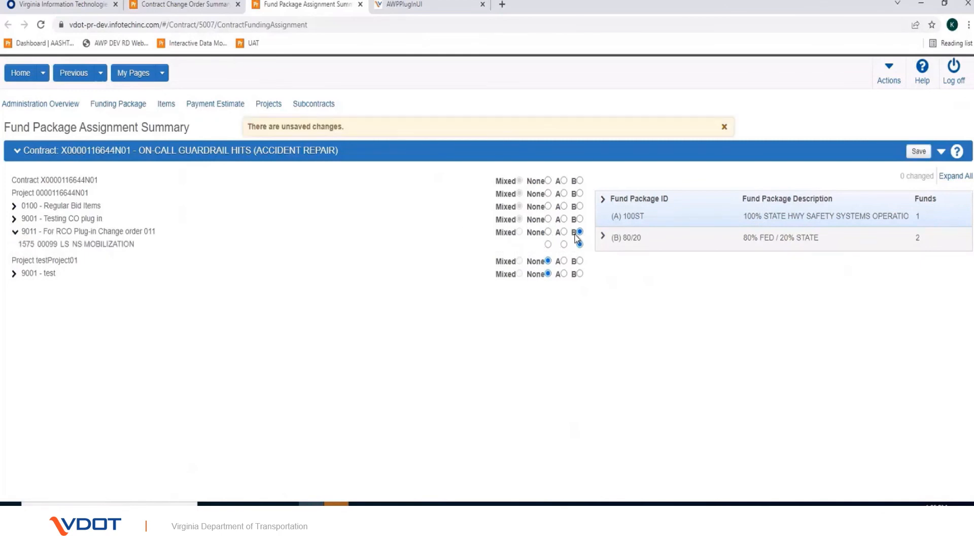
pyautogui.click(549, 232)
pyautogui.click(924, 153)
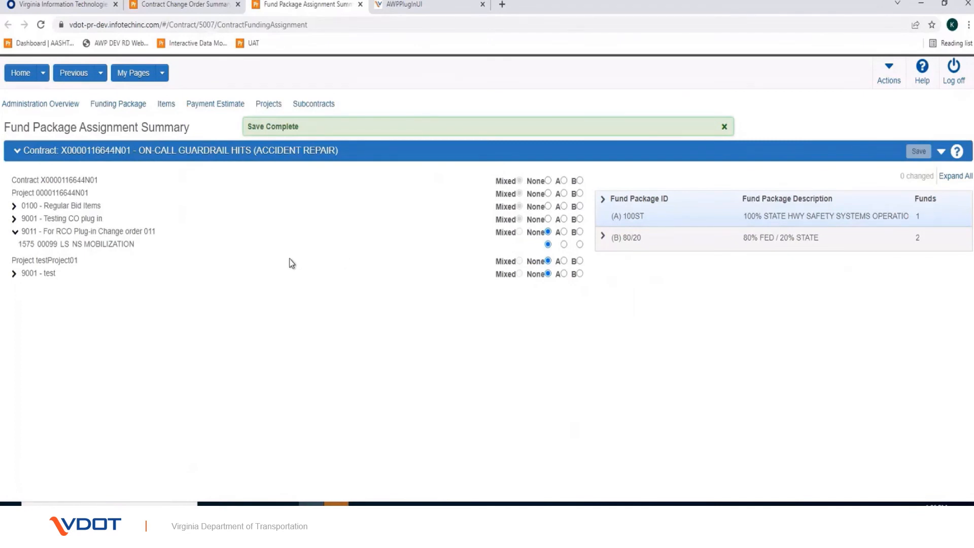
# Open the contract's fund package summary and review the details of fund S100 in package 100ST
pyautogui.click(120, 108)
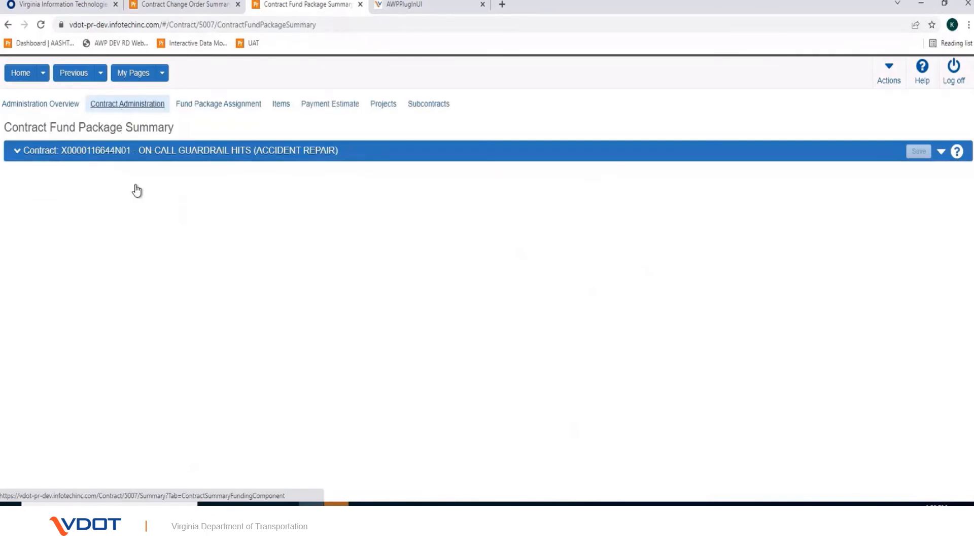
pyautogui.scroll(-1, 139, 213)
pyautogui.scroll(-3, 137, 208)
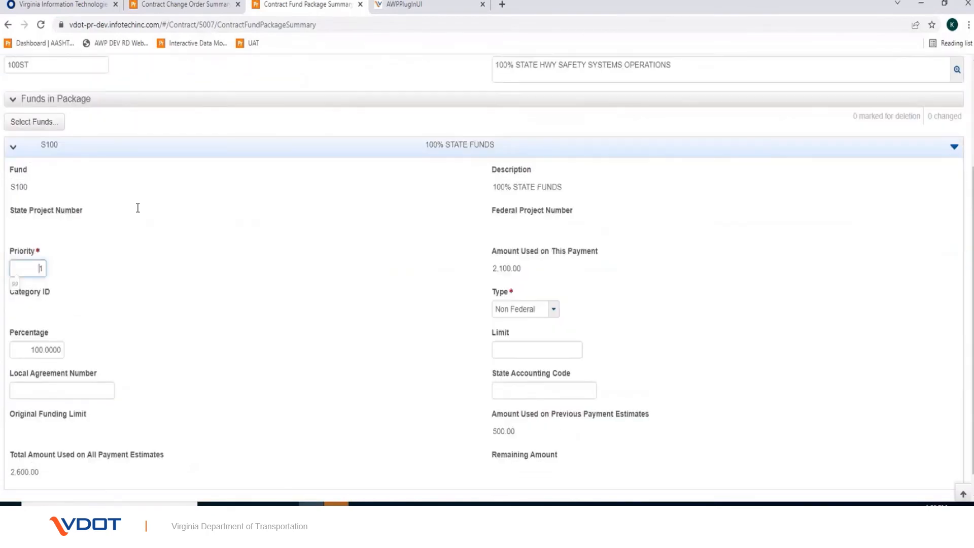
pyautogui.click(14, 123)
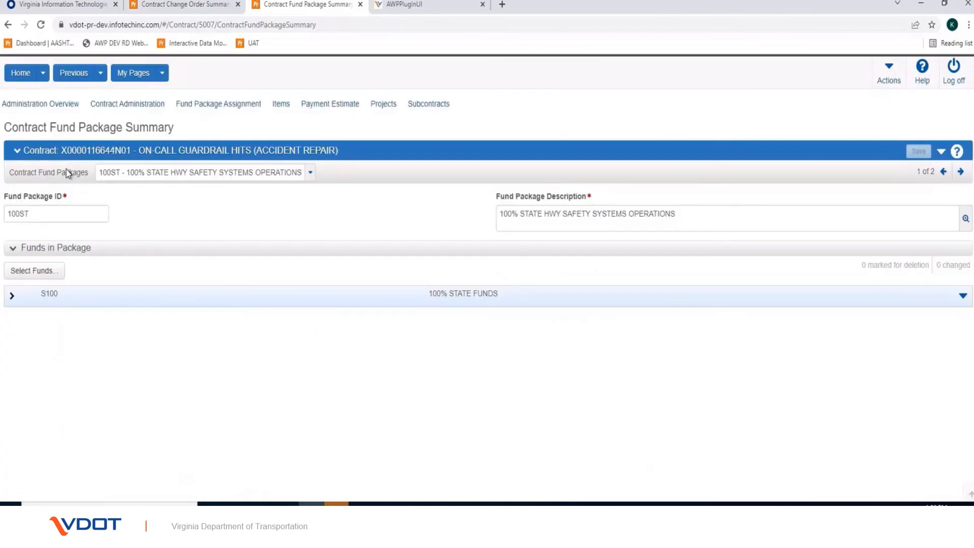